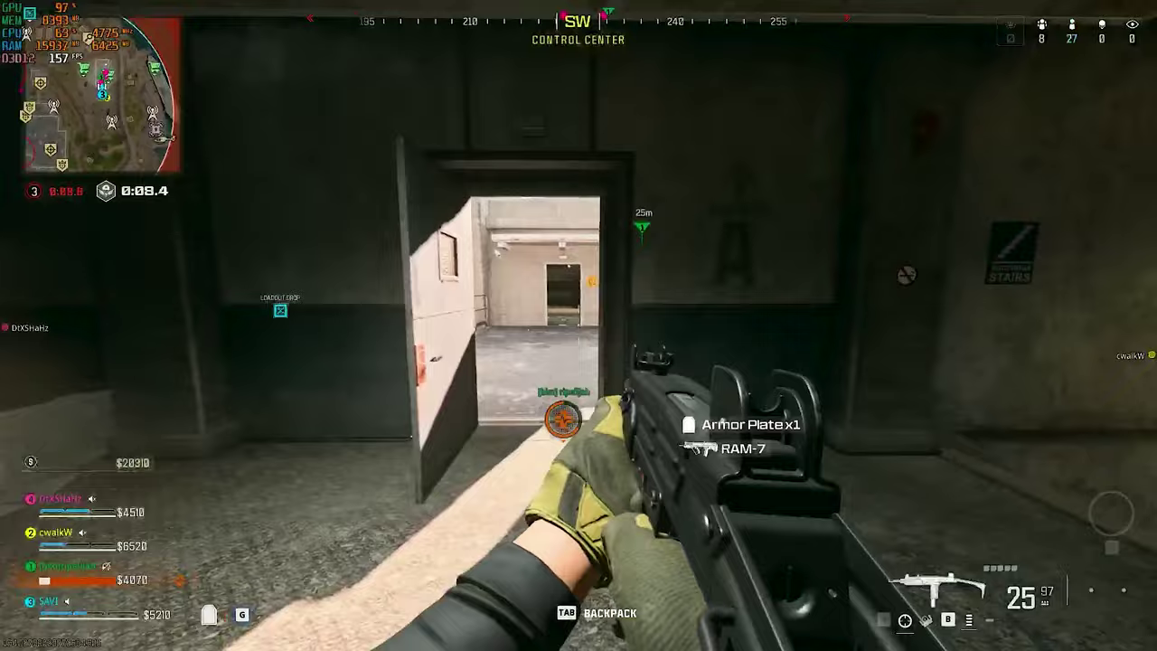
{"action": "key", "text": "w"}
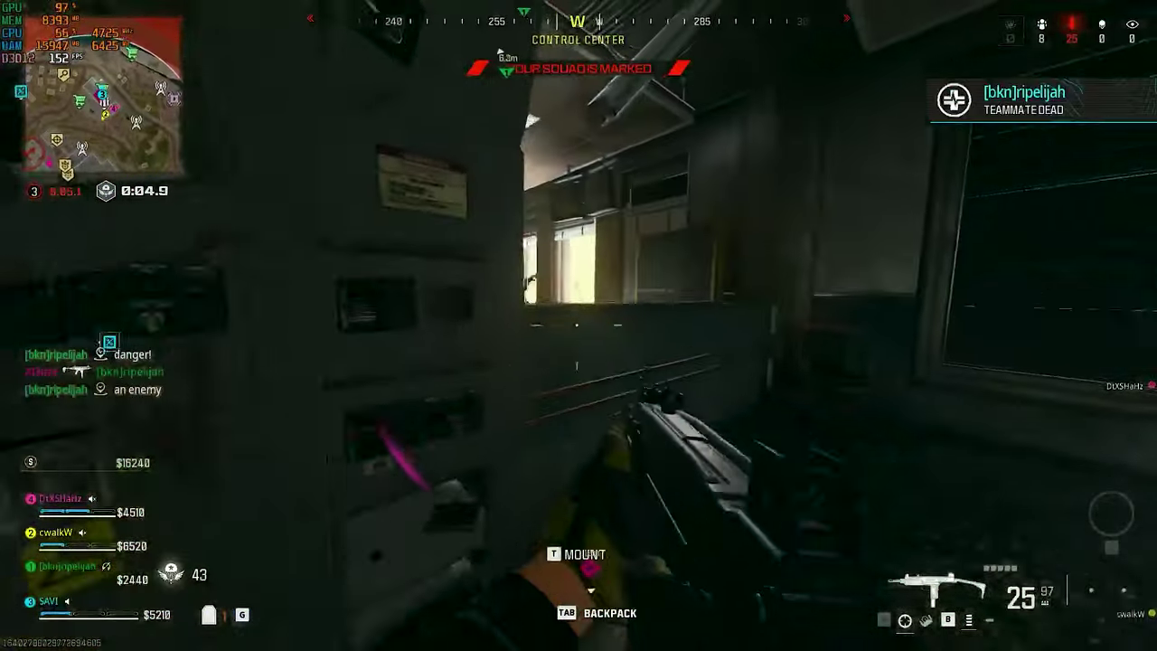
{"action": "right_click", "coordinate": [578, 325]}
{"action": "left_click", "coordinate": [578, 325]}
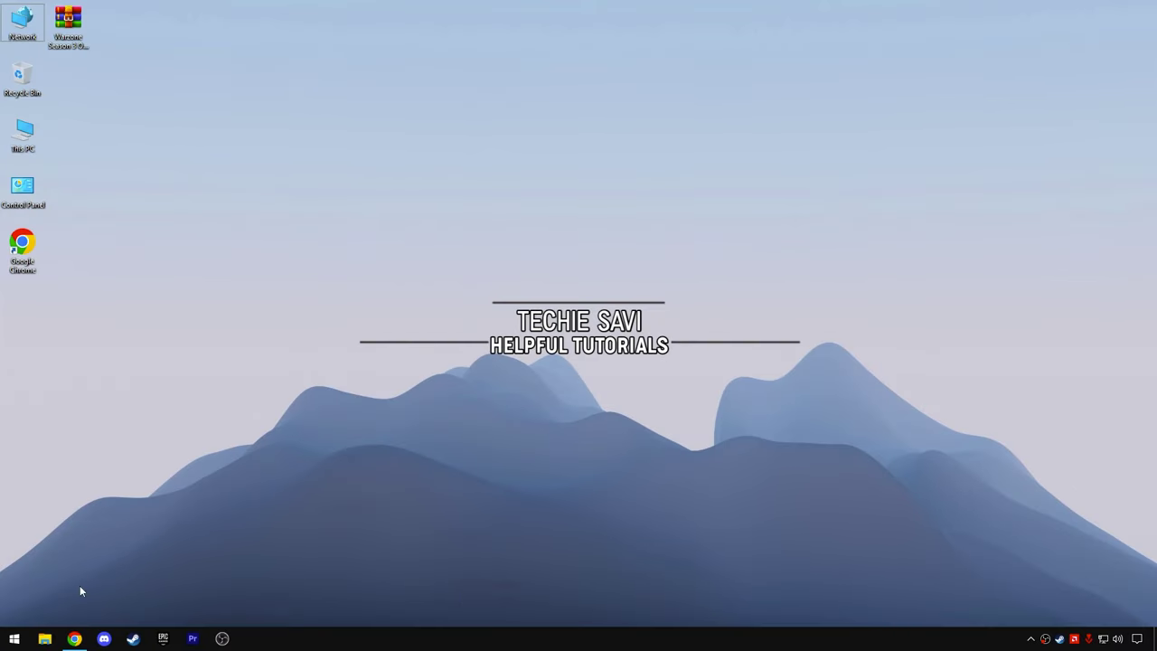
Step: Search Windows for "Background apps" and open the Background apps system settings
{"action": "left_click", "coordinate": [14, 638]}
{"action": "type", "text": "Bac"}
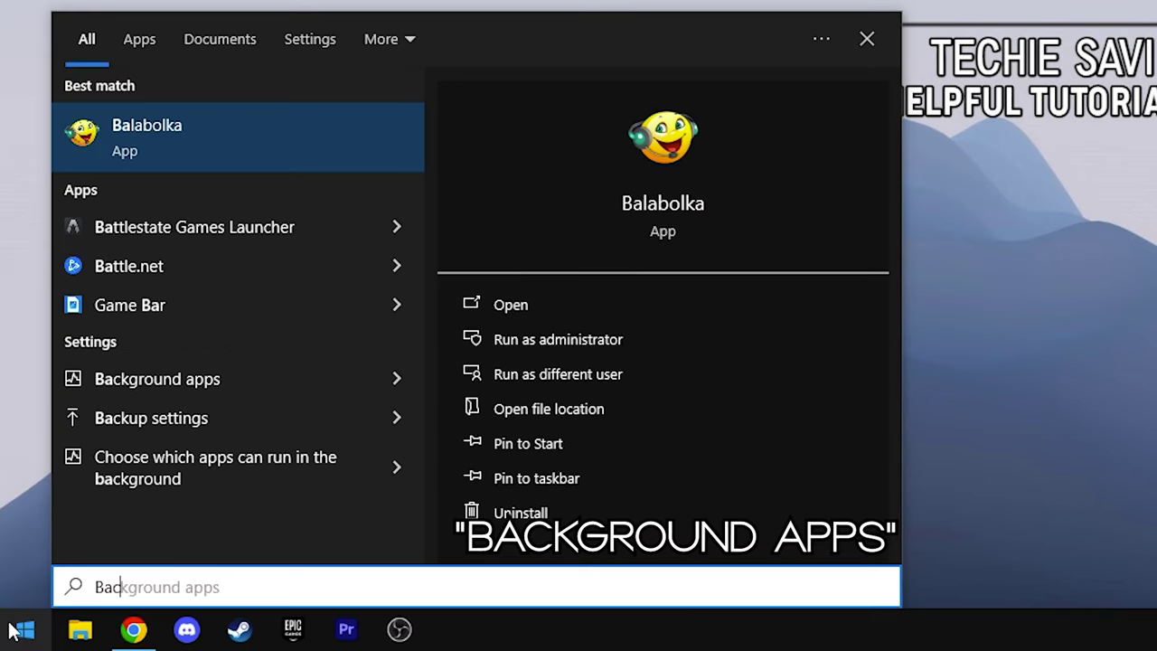
{"action": "type", "text": "kground "}
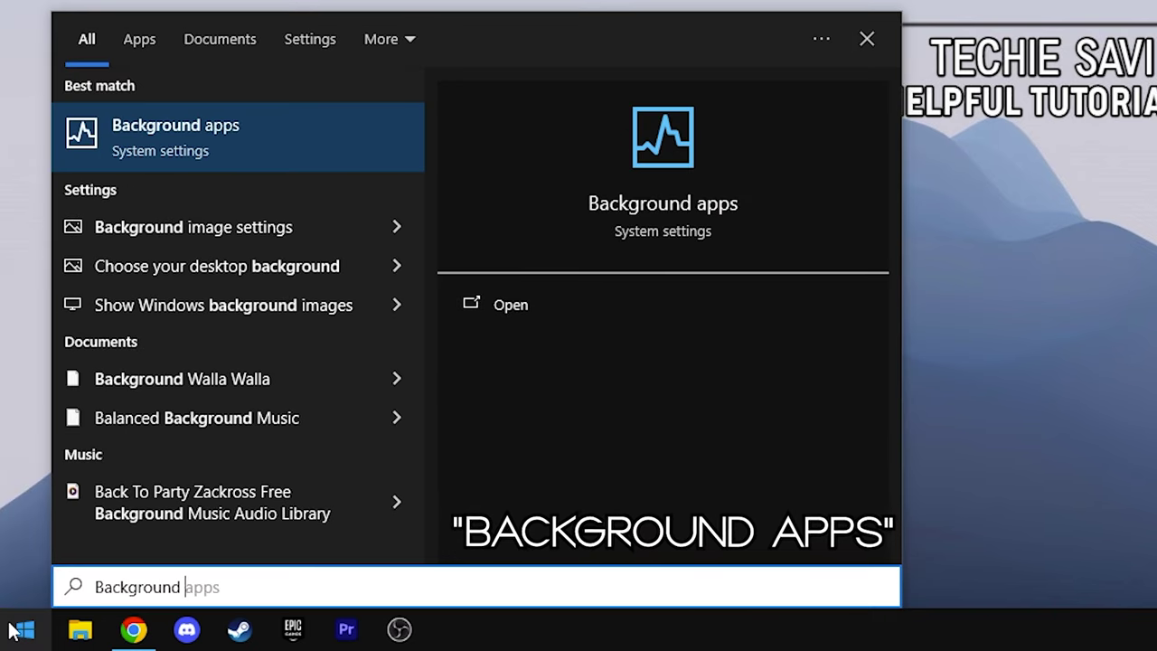
{"action": "type", "text": "apps"}
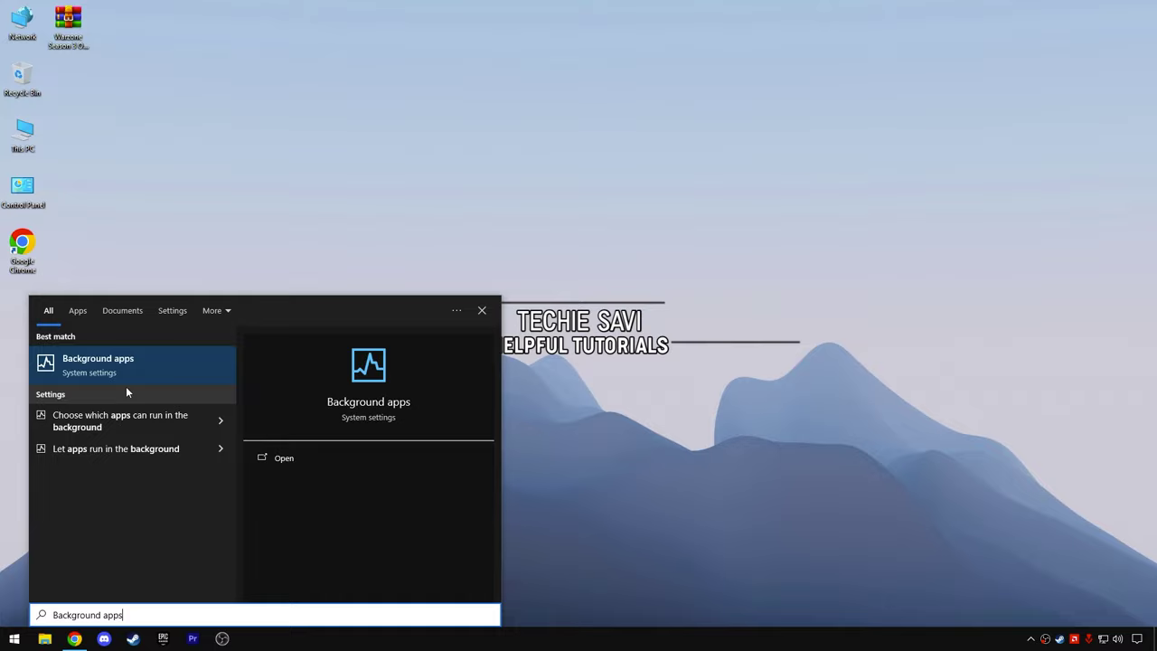
{"action": "left_click", "coordinate": [271, 459]}
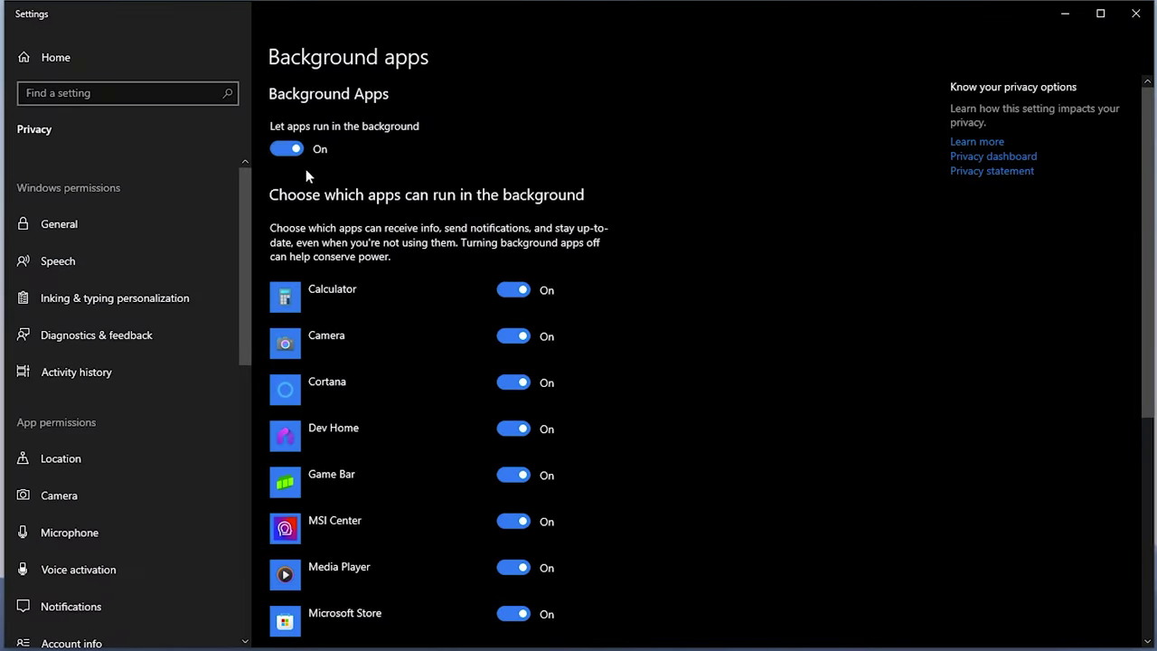
Step: Turn off letting apps run in the background and check the list of individual apps
{"action": "left_click", "coordinate": [298, 149]}
{"action": "scroll", "coordinate": [510, 421], "scroll_direction": "down", "scroll_amount": 5}
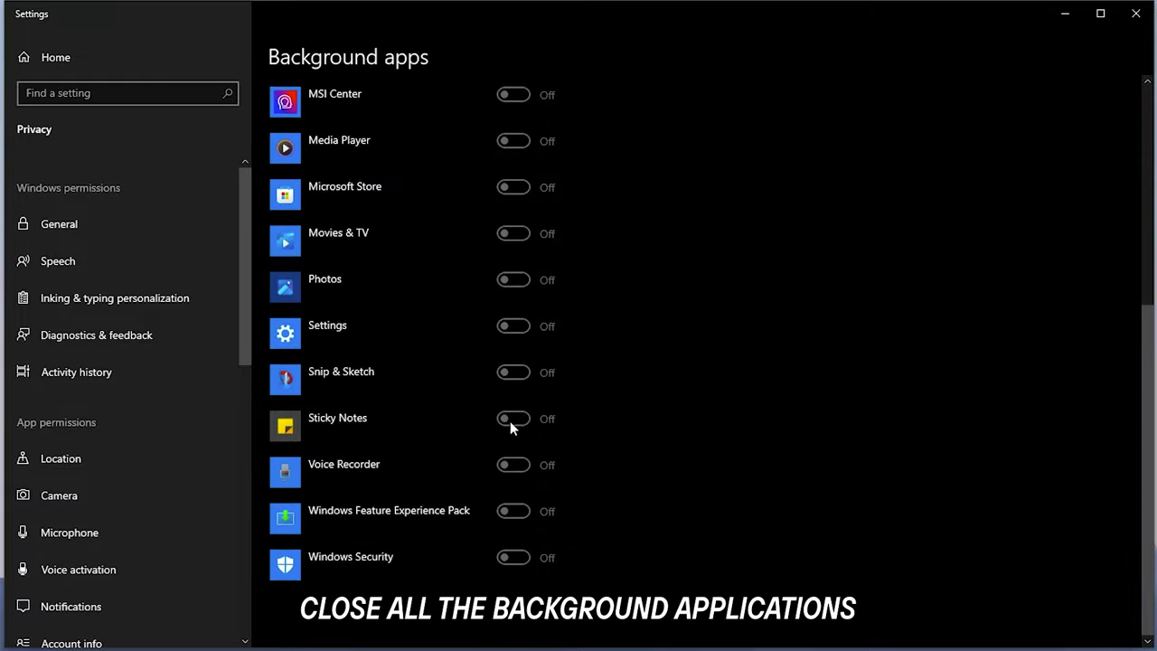
{"action": "scroll", "coordinate": [513, 474], "scroll_direction": "up", "scroll_amount": 5}
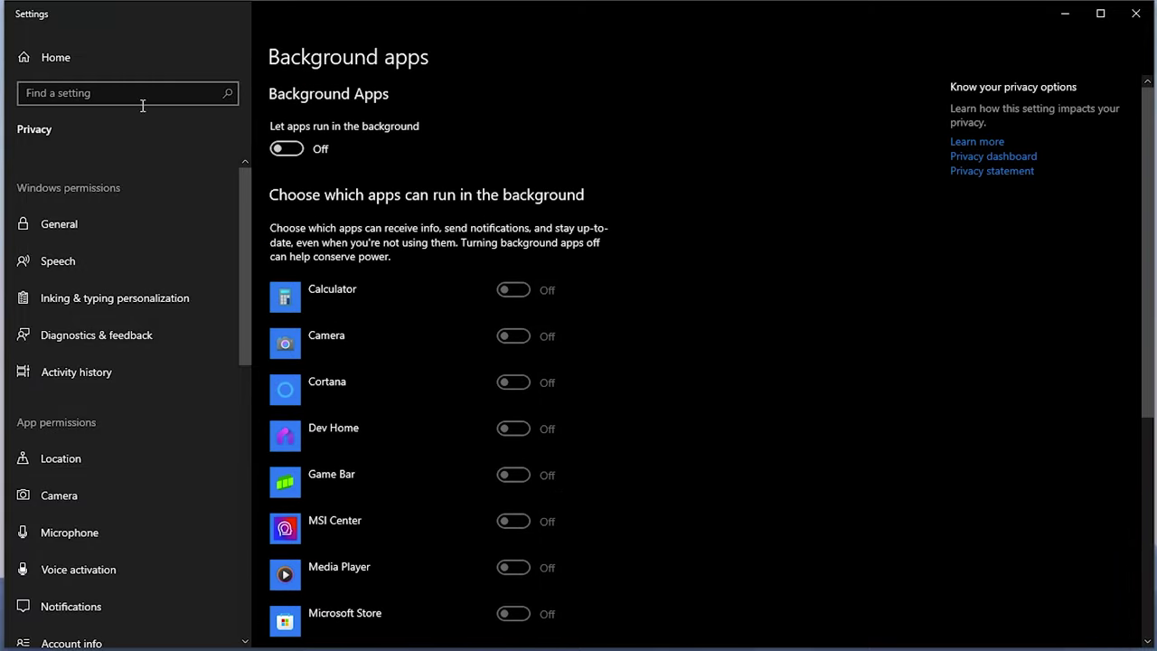
Step: In the Gaming settings, turn off Game Bar and turn on Game Mode
{"action": "left_click", "coordinate": [97, 60]}
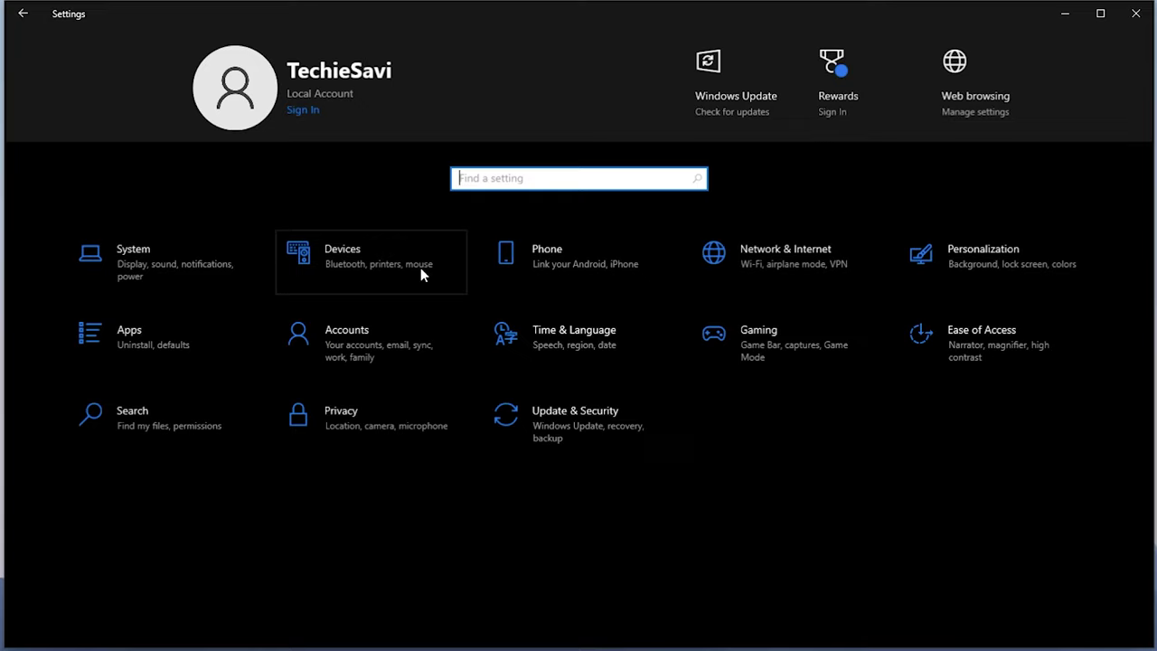
{"action": "left_click", "coordinate": [755, 343]}
{"action": "left_click", "coordinate": [277, 211]}
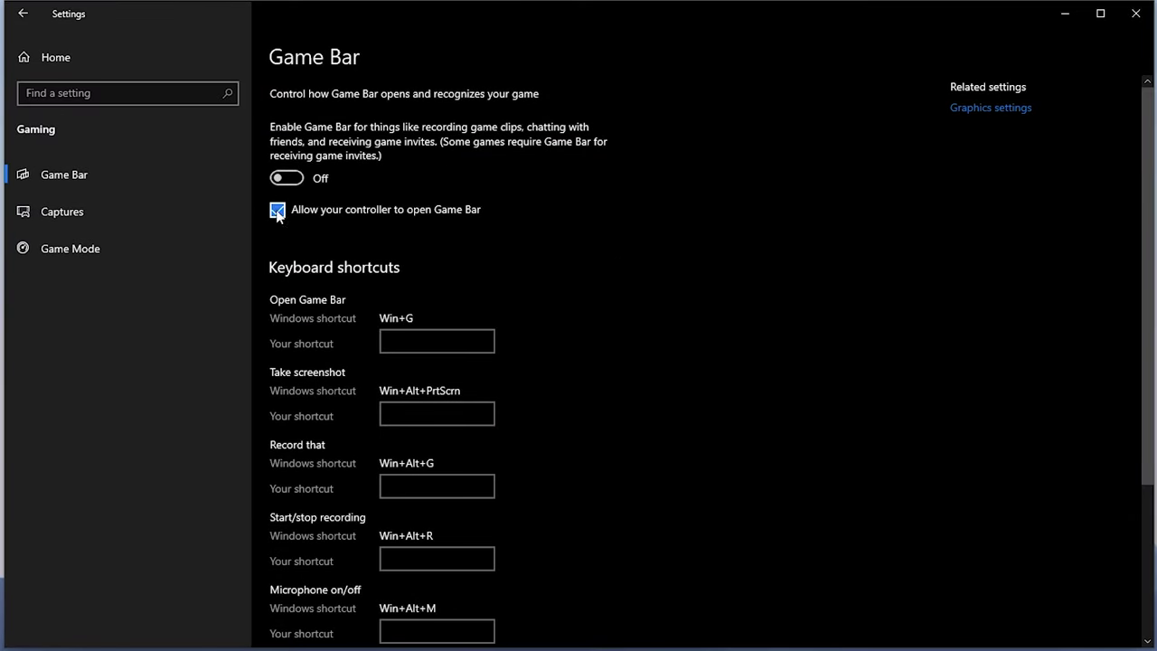
{"action": "left_click", "coordinate": [286, 178]}
{"action": "left_click", "coordinate": [87, 249]}
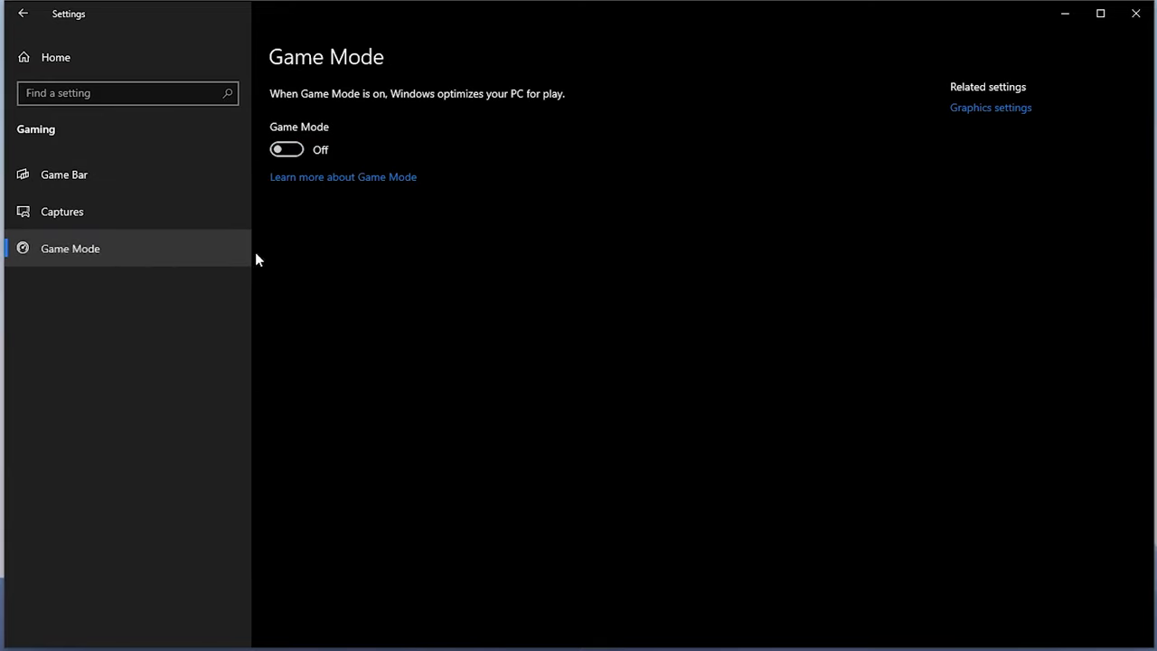
{"action": "left_click", "coordinate": [286, 149]}
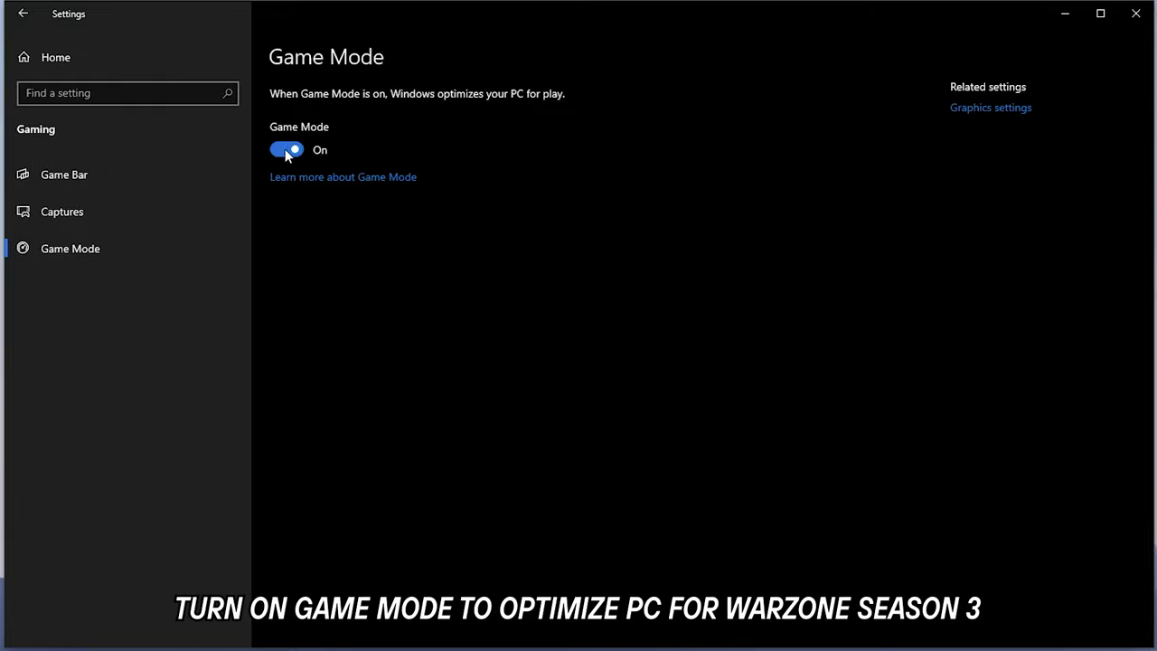
Step: Go to the System display settings and open the Graphics settings page
{"action": "left_click", "coordinate": [146, 65]}
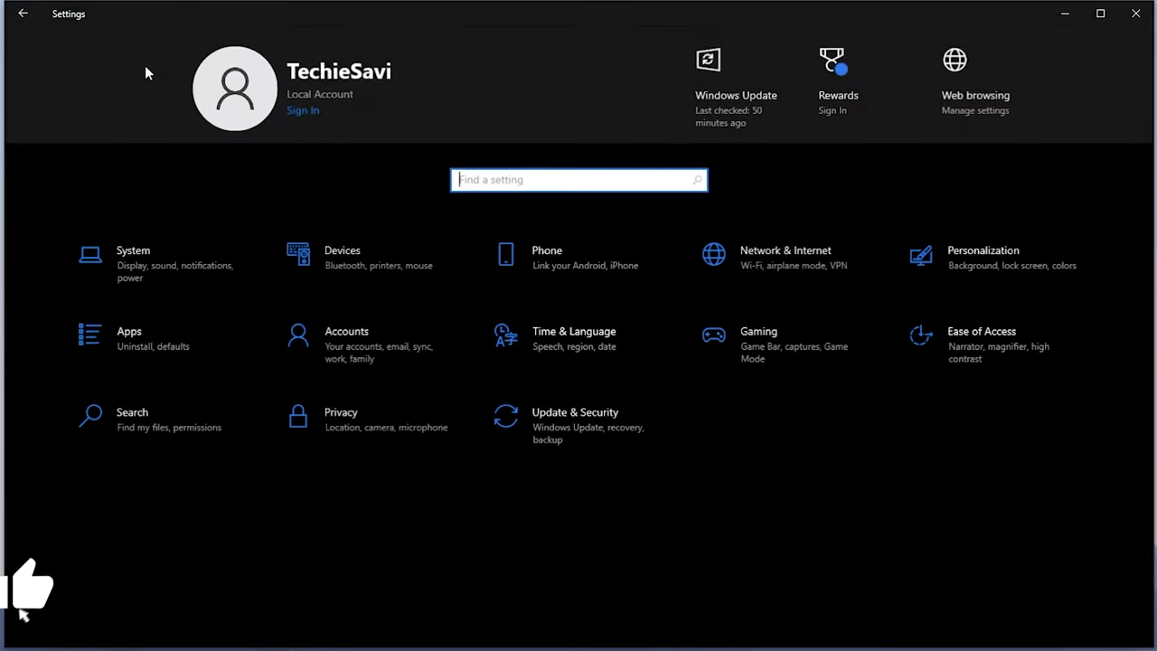
{"action": "left_click", "coordinate": [154, 255]}
{"action": "scroll", "coordinate": [349, 481], "scroll_direction": "down", "scroll_amount": 2}
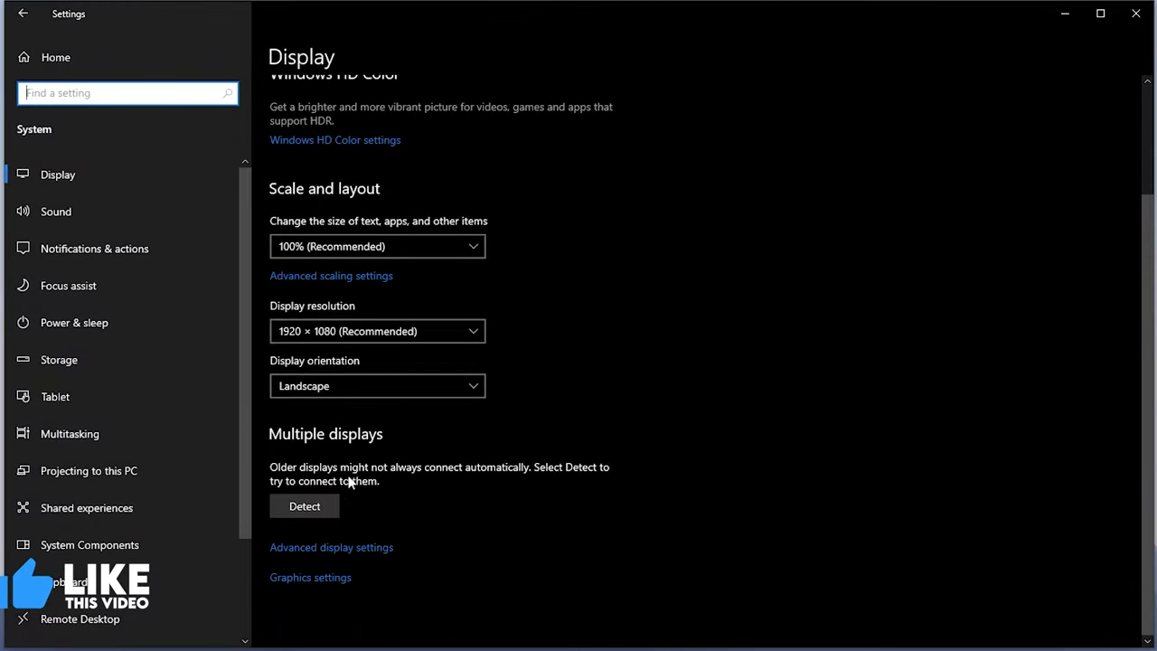
{"action": "left_click", "coordinate": [310, 580]}
Step: Add the cod application from SteamLibrary\steamapps\common\Call of Duty HQ on the Games (D:) drive as a desktop app in the graphics performance preferences
{"action": "left_click", "coordinate": [58, 375]}
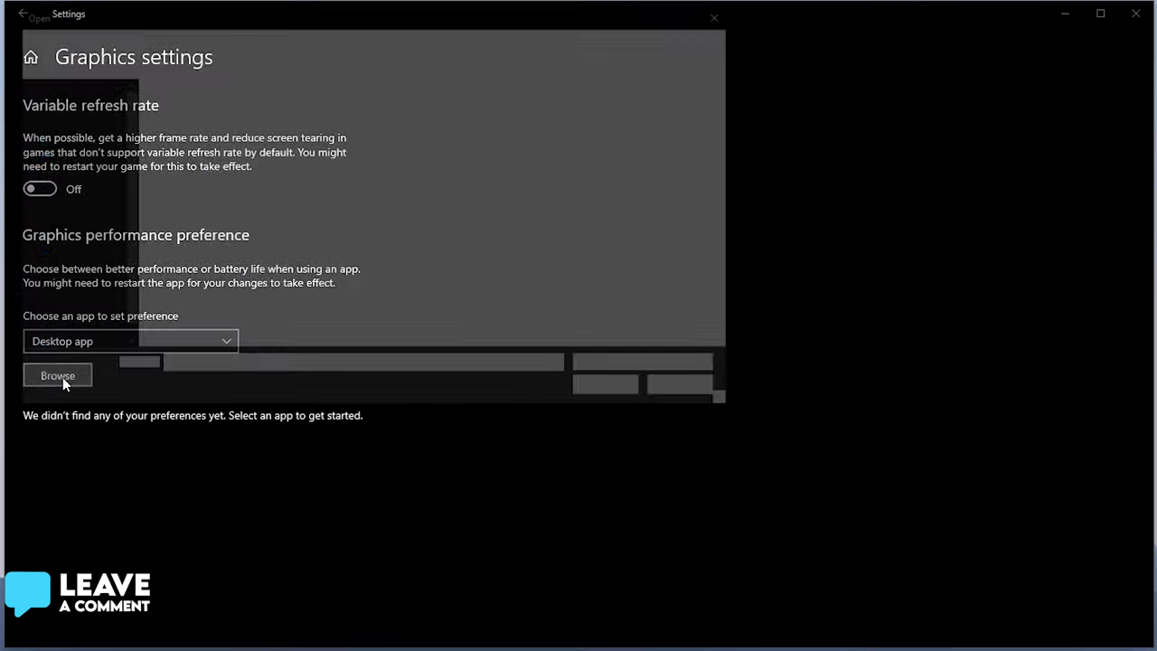
{"action": "left_click", "coordinate": [377, 38]}
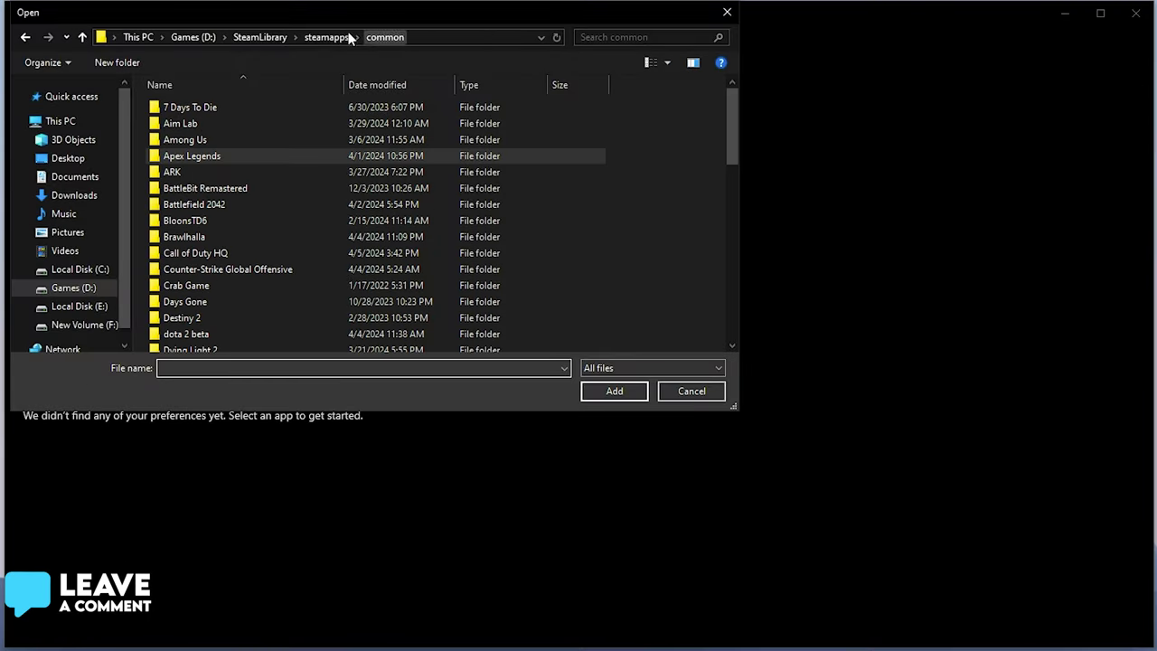
{"action": "left_click", "coordinate": [315, 37]}
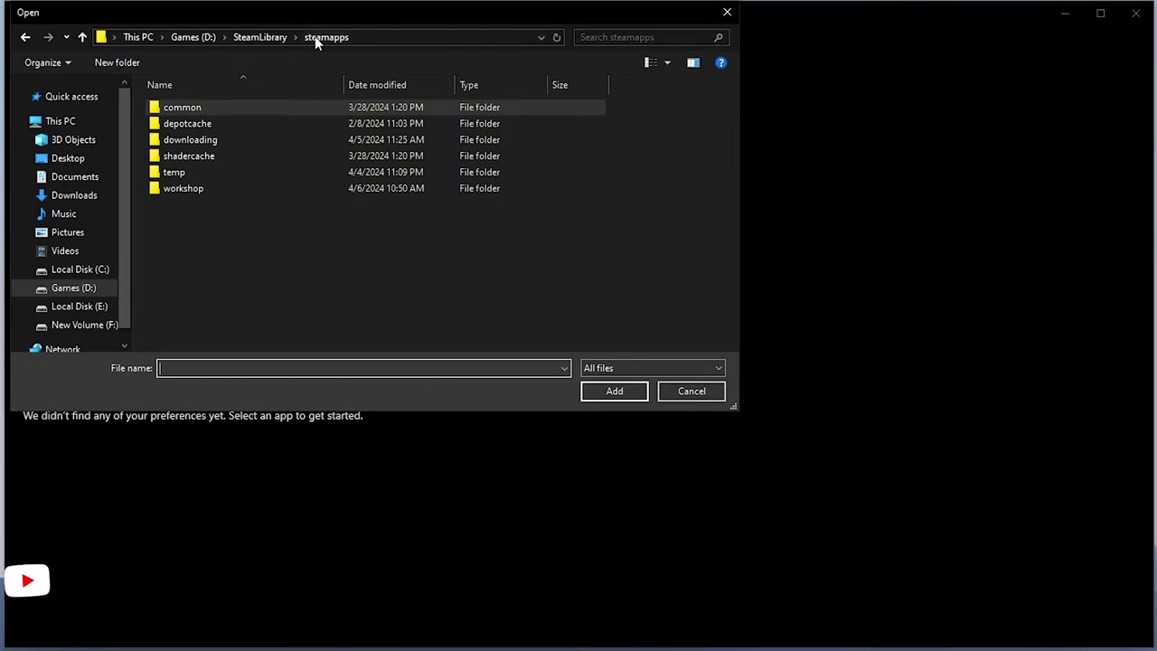
{"action": "double_click", "coordinate": [193, 111]}
{"action": "scroll", "coordinate": [212, 189], "scroll_direction": "down", "scroll_amount": 1}
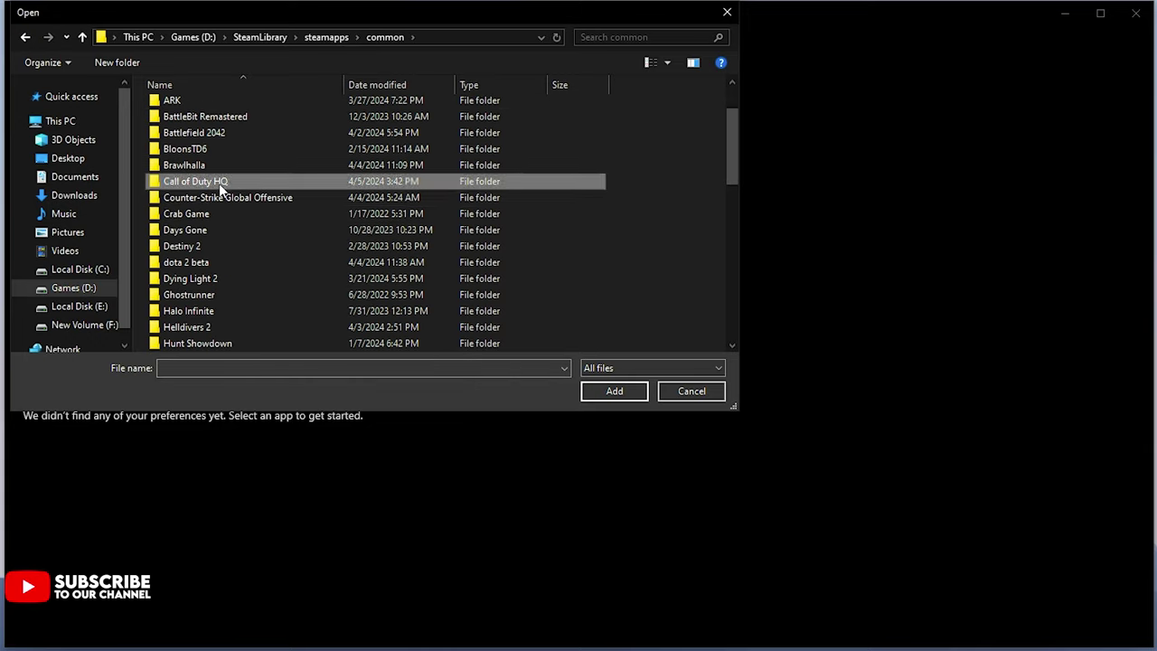
{"action": "double_click", "coordinate": [221, 182]}
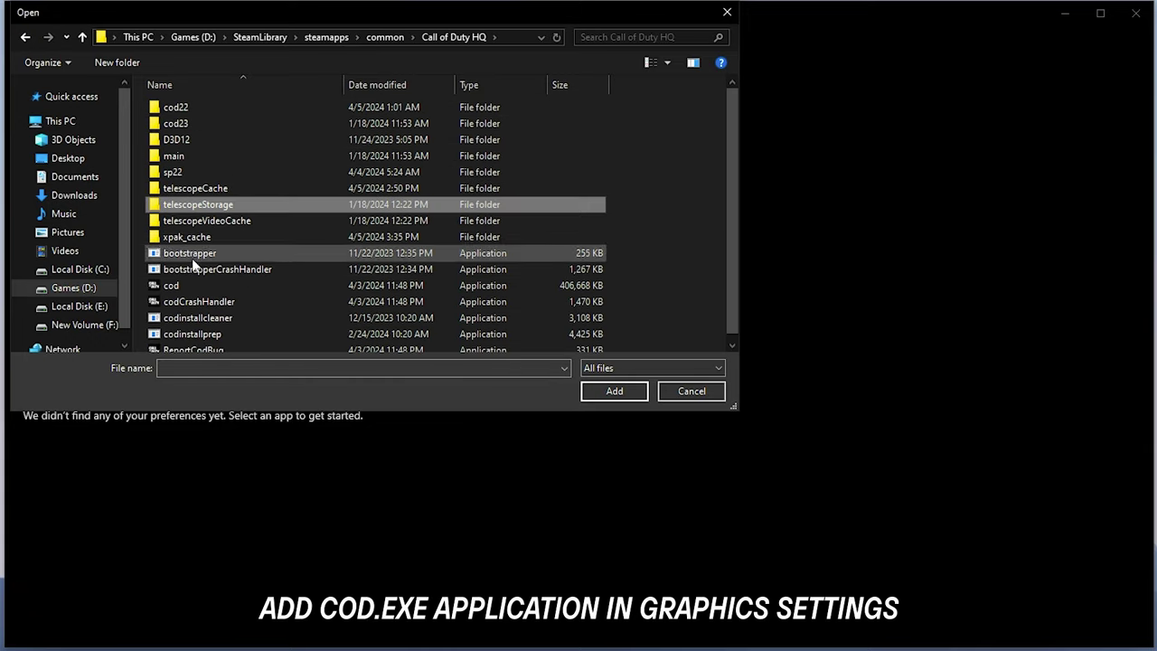
{"action": "left_click", "coordinate": [174, 285]}
{"action": "left_click", "coordinate": [614, 394]}
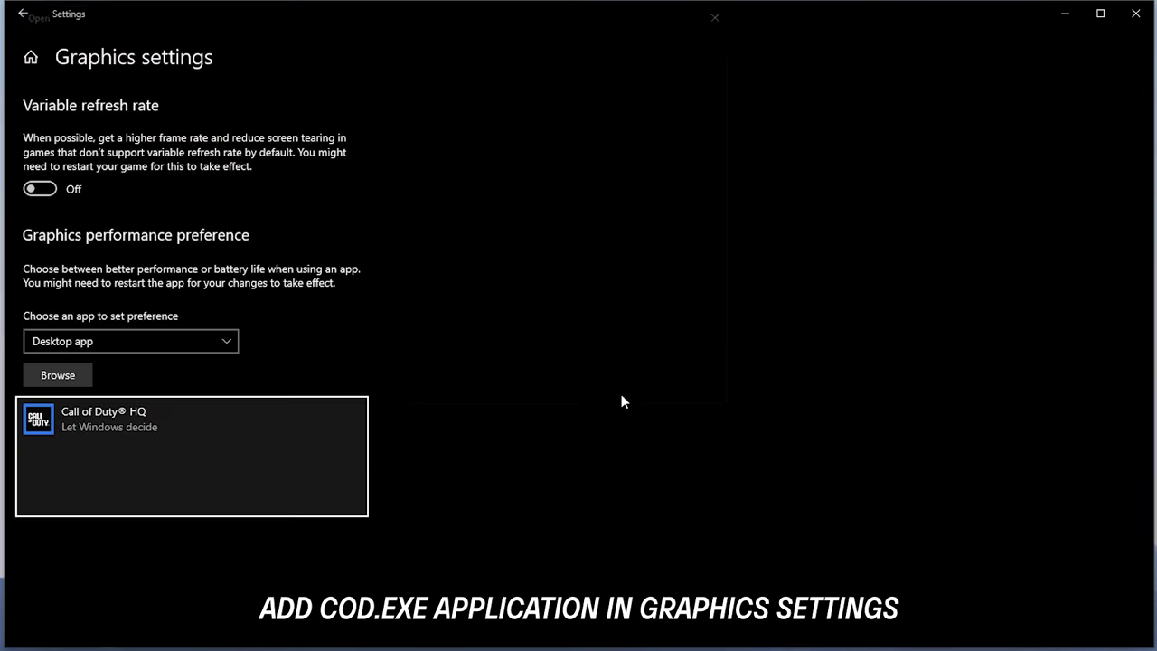
Step: Set the graphics preference for Call of Duty HQ to High performance, save it, and close Settings
{"action": "left_click", "coordinate": [271, 498]}
{"action": "left_click", "coordinate": [504, 360]}
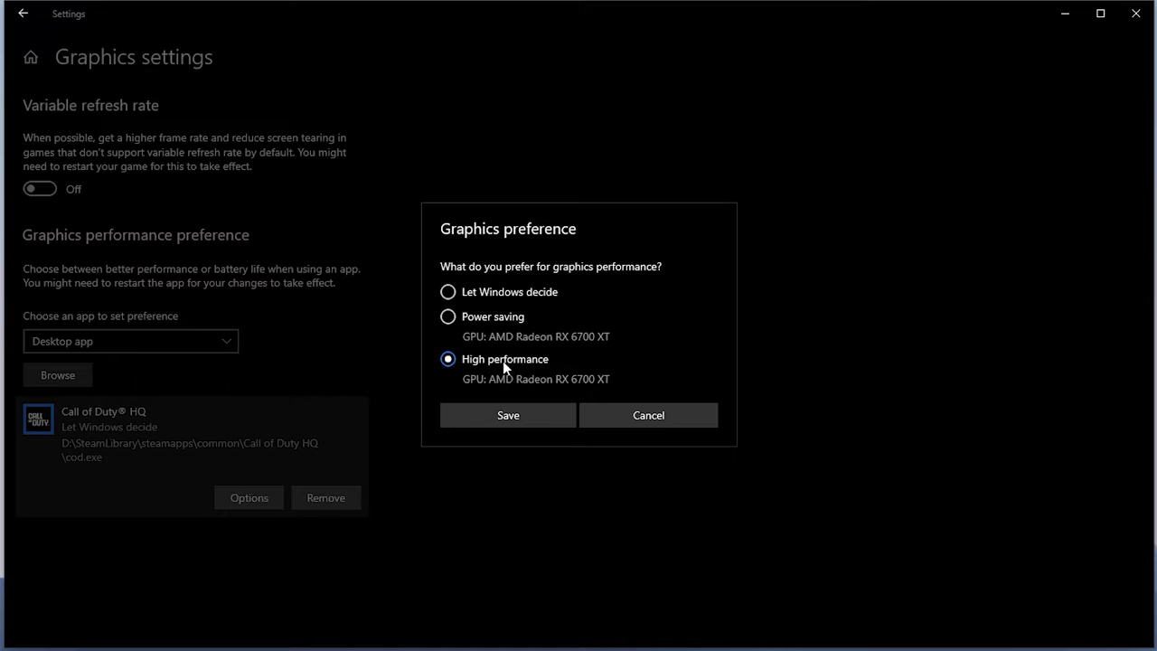
{"action": "left_click", "coordinate": [508, 412]}
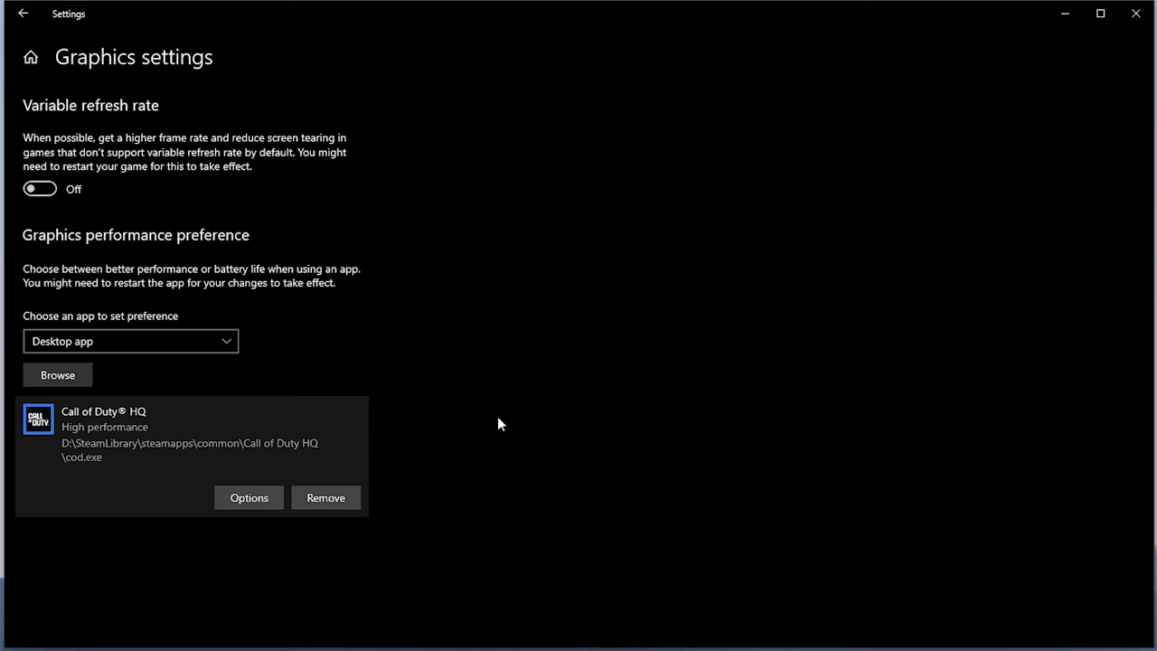
{"action": "left_click", "coordinate": [39, 56]}
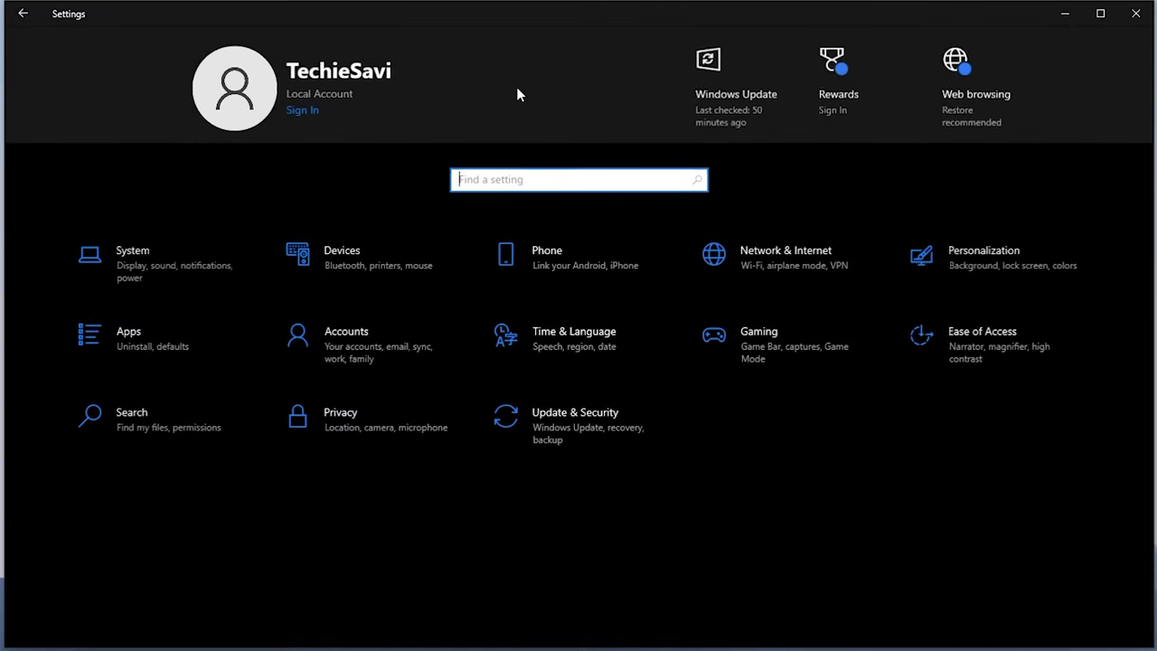
{"action": "left_click", "coordinate": [1125, 21]}
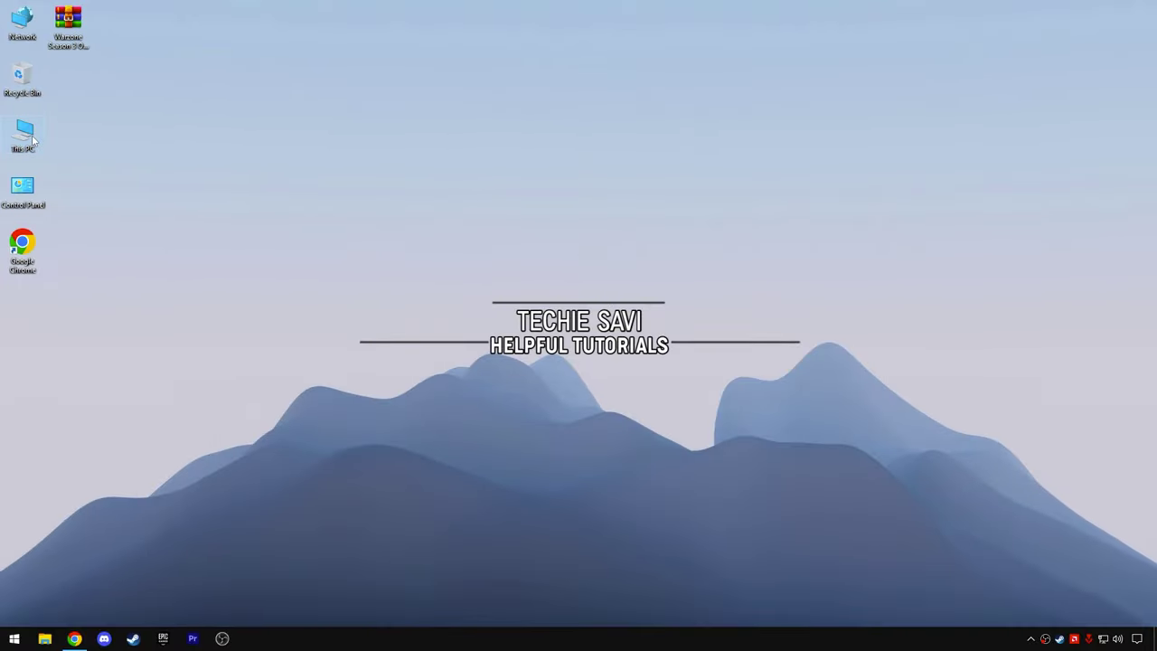
Step: Open This PC and browse to the players folder inside Documents\Call of Duty
{"action": "right_click", "coordinate": [33, 138]}
{"action": "left_click", "coordinate": [50, 144]}
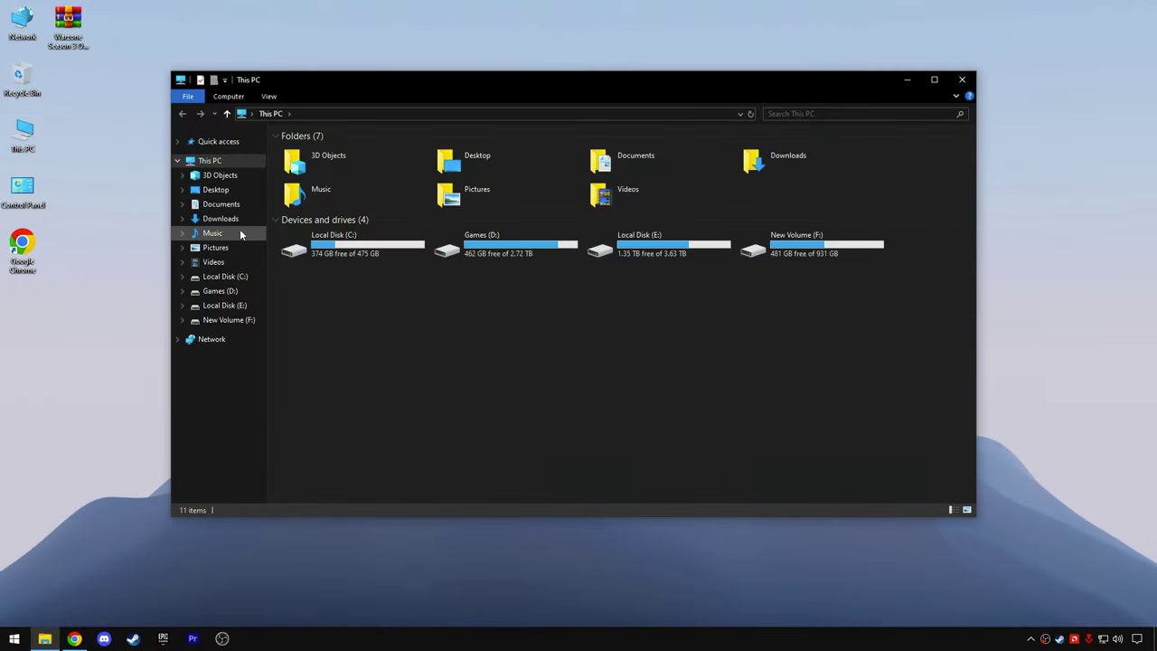
{"action": "left_click", "coordinate": [236, 205]}
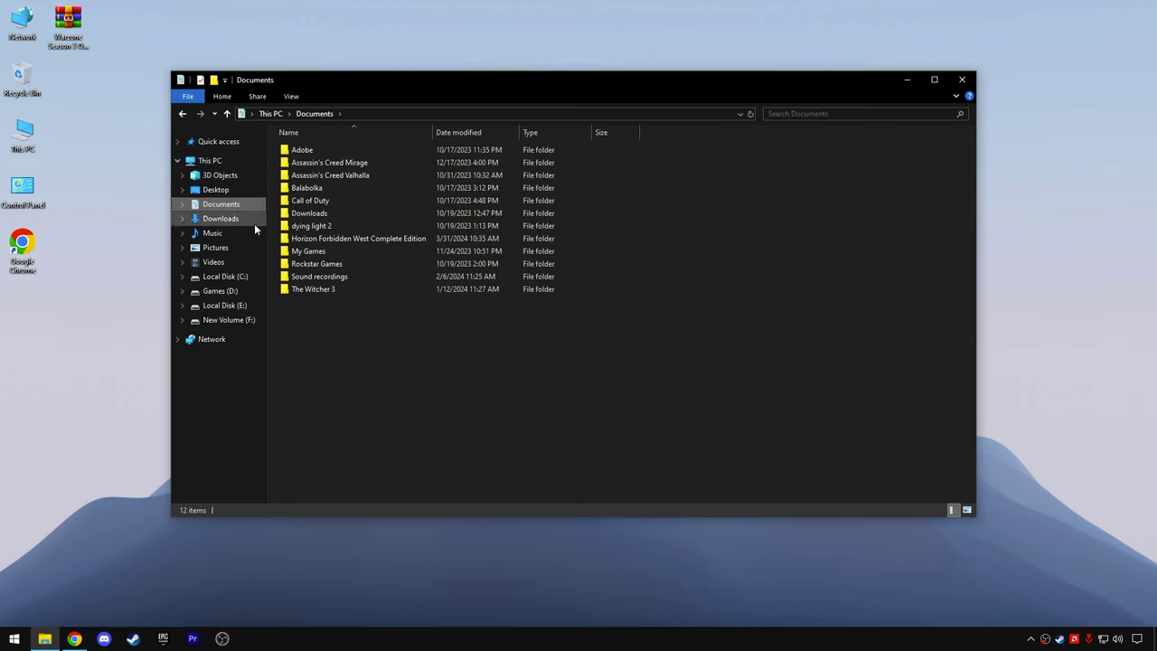
{"action": "double_click", "coordinate": [318, 204]}
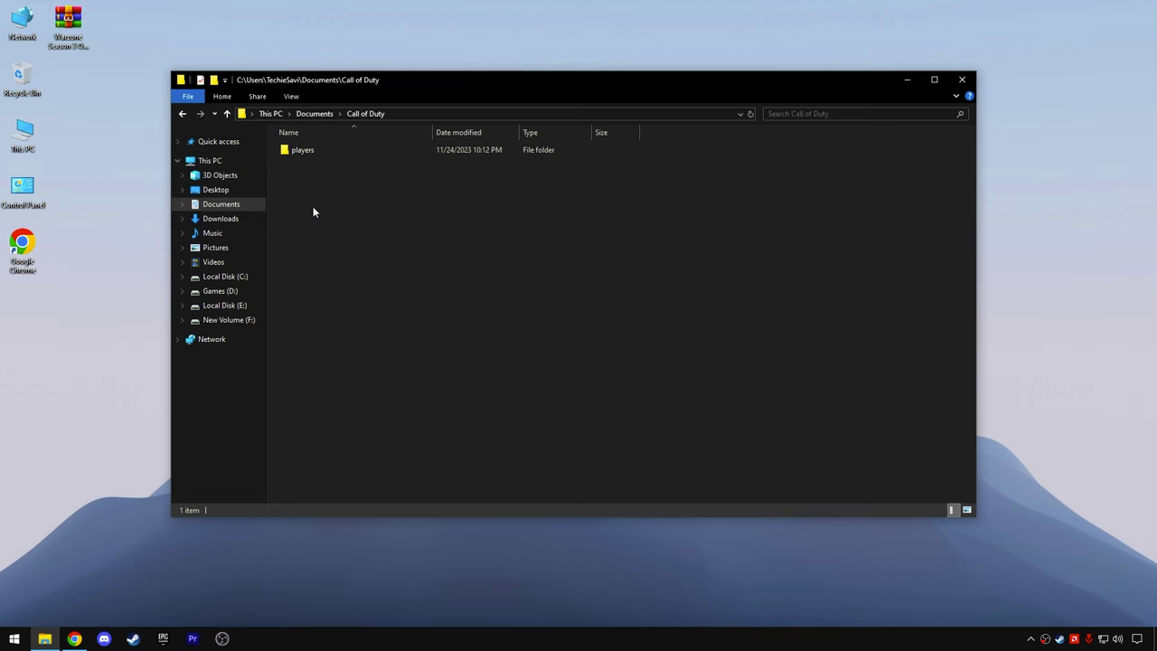
{"action": "double_click", "coordinate": [314, 151]}
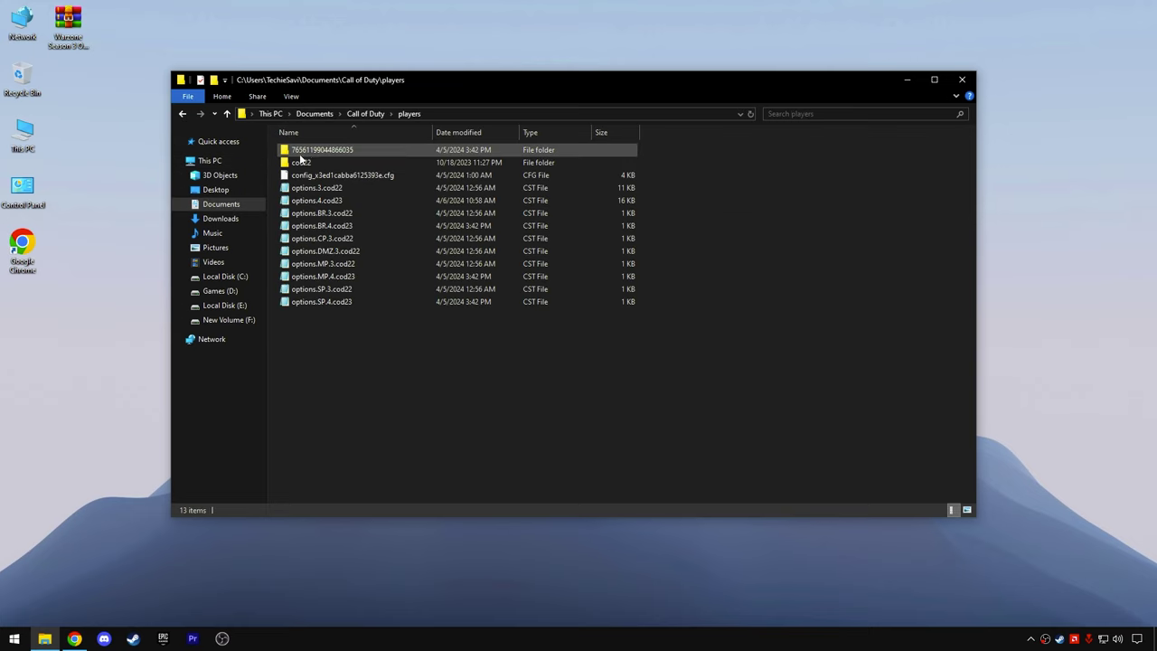
Step: Open the options.4.cod23 file for editing in Notepad and locate the RendererWorkerCount setting
{"action": "left_click", "coordinate": [321, 203]}
{"action": "right_click", "coordinate": [329, 200]}
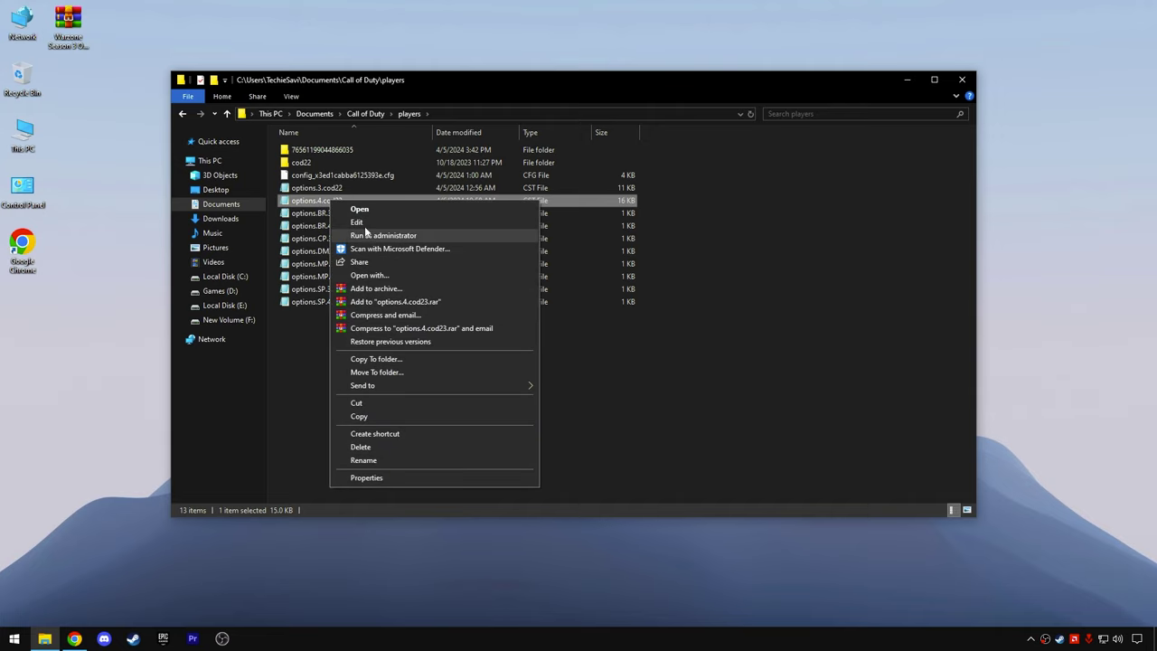
{"action": "left_click", "coordinate": [357, 222]}
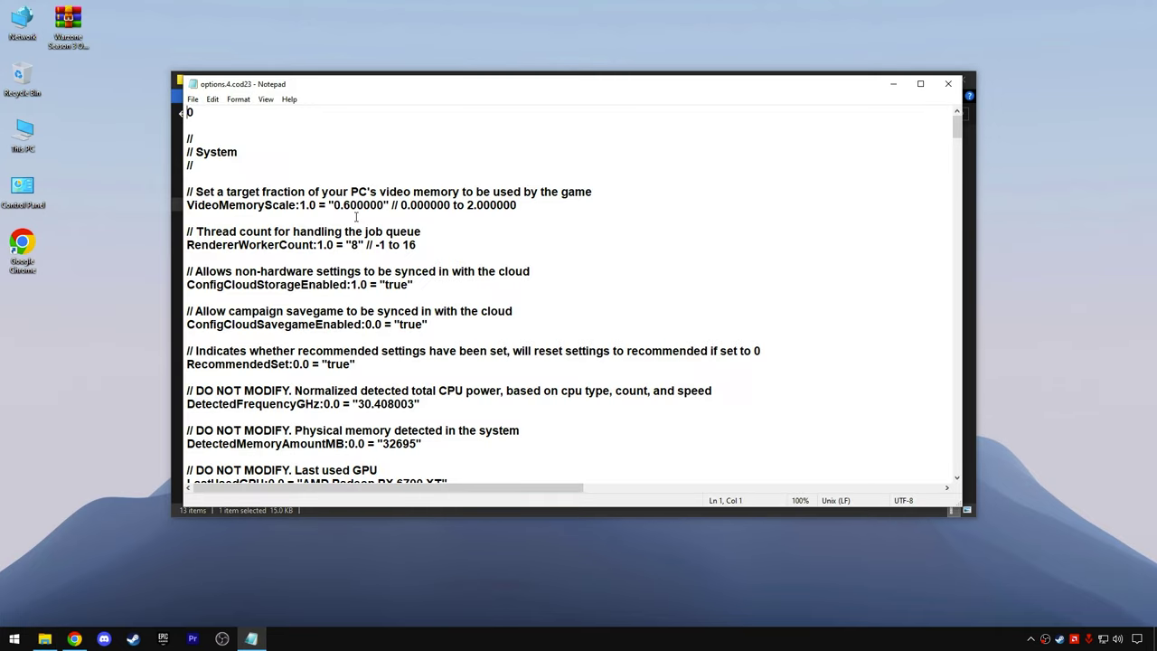
{"action": "left_click_drag", "start_coordinate": [199, 231], "coordinate": [427, 245]}
{"action": "left_click", "coordinate": [433, 247]}
Step: Switch to Chrome and examine the Google results for "ryzen 7 5800x threads count"
{"action": "left_click", "coordinate": [74, 638]}
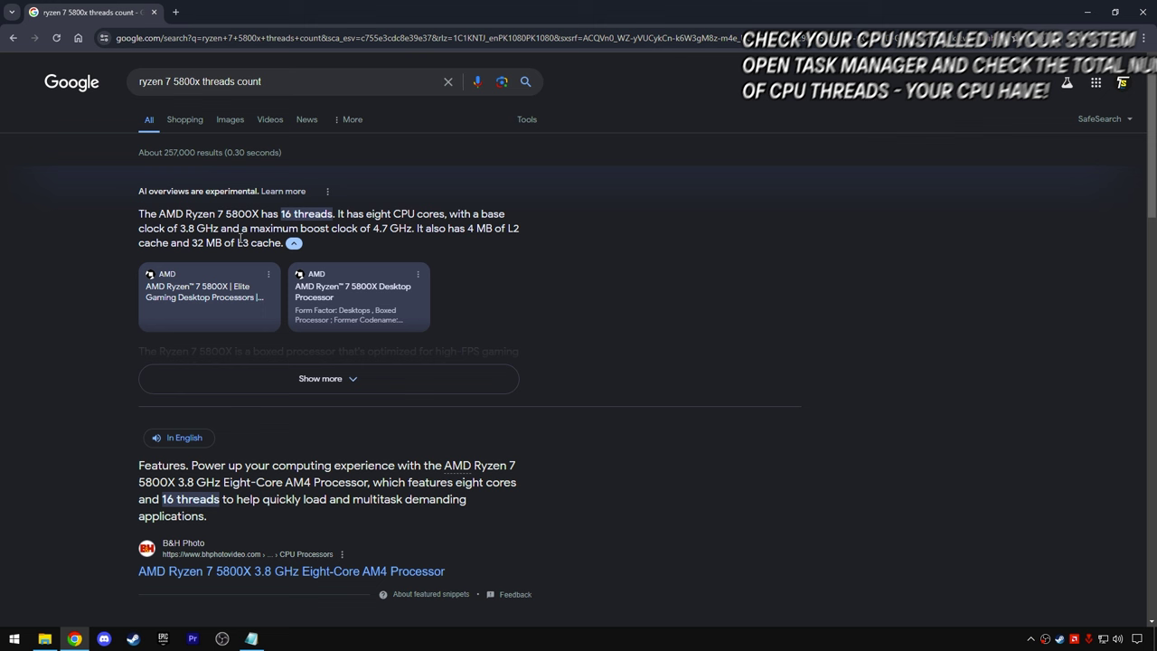
{"action": "left_click_drag", "start_coordinate": [264, 82], "coordinate": [118, 86]}
{"action": "left_click", "coordinate": [295, 79]}
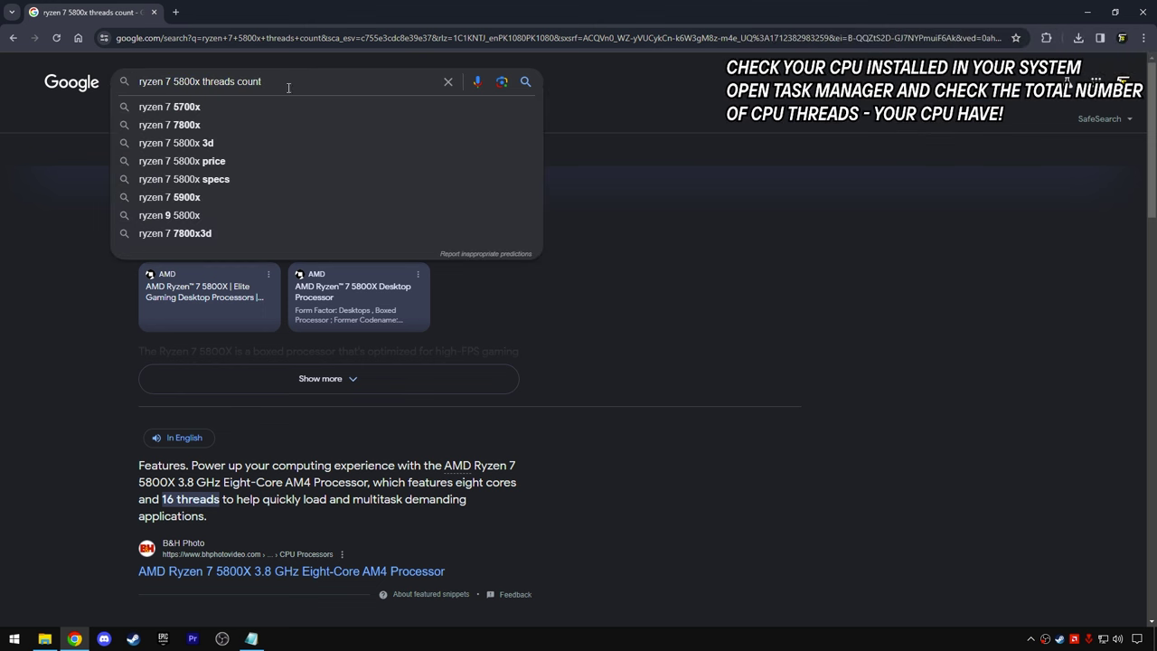
{"action": "left_click", "coordinate": [67, 323]}
Step: Open Task Manager and examine the CPU performance details for the processor model, cores and logical processors
{"action": "right_click", "coordinate": [13, 638]}
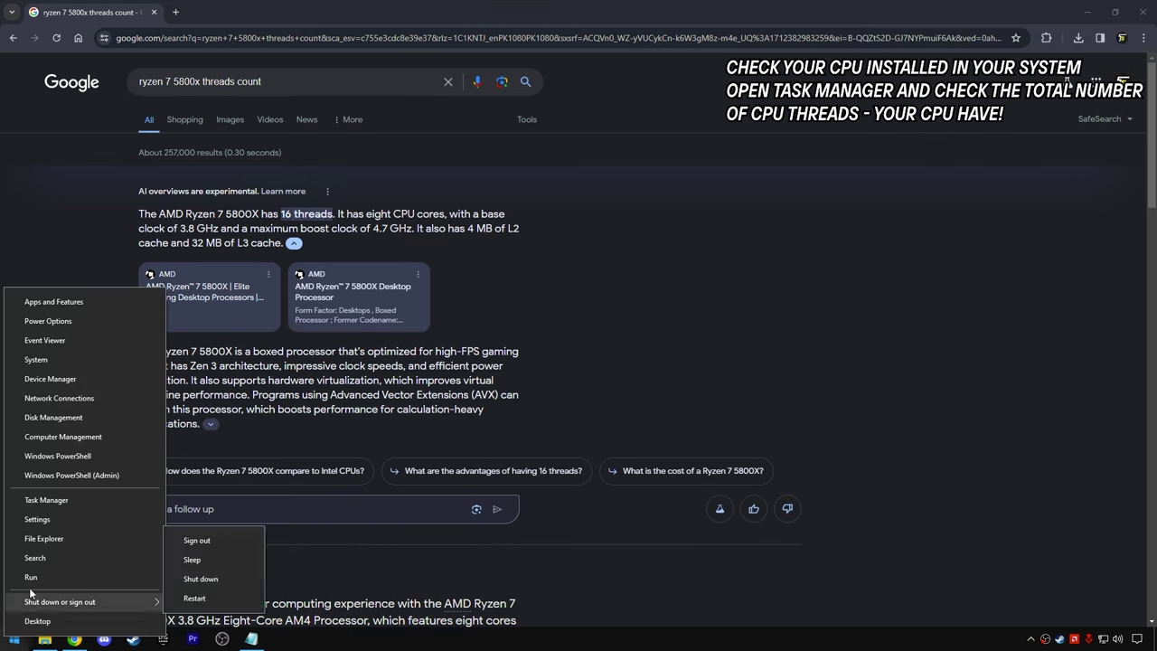
{"action": "left_click", "coordinate": [65, 501]}
{"action": "left_click", "coordinate": [772, 130]}
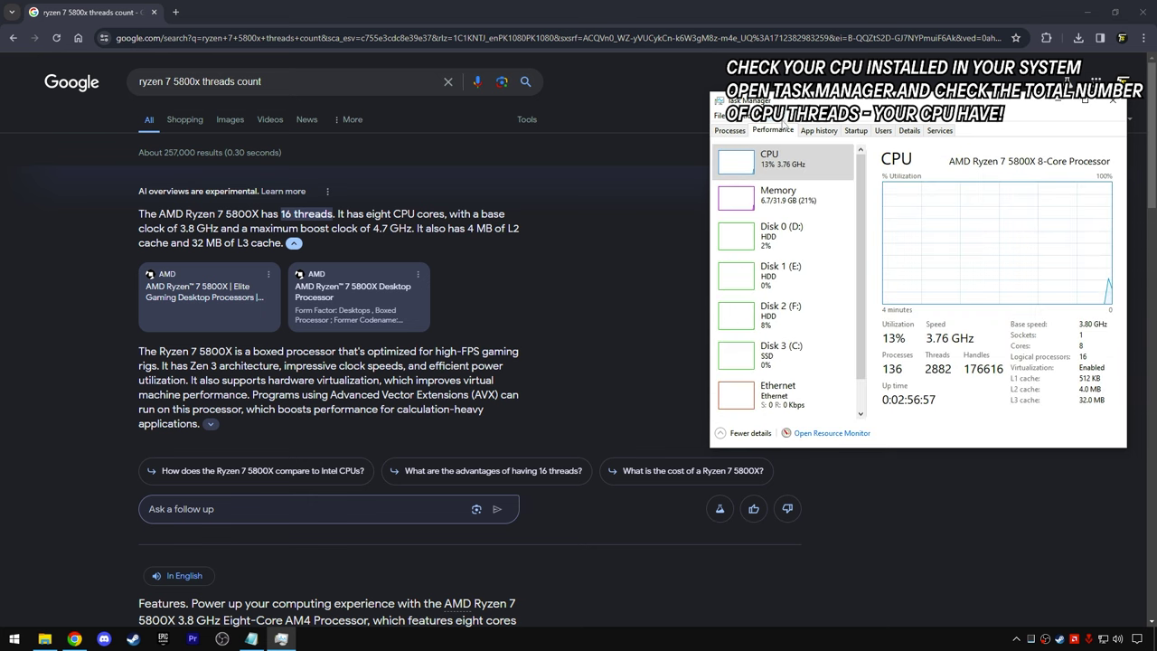
{"action": "left_click_drag", "start_coordinate": [806, 101], "coordinate": [768, 94]}
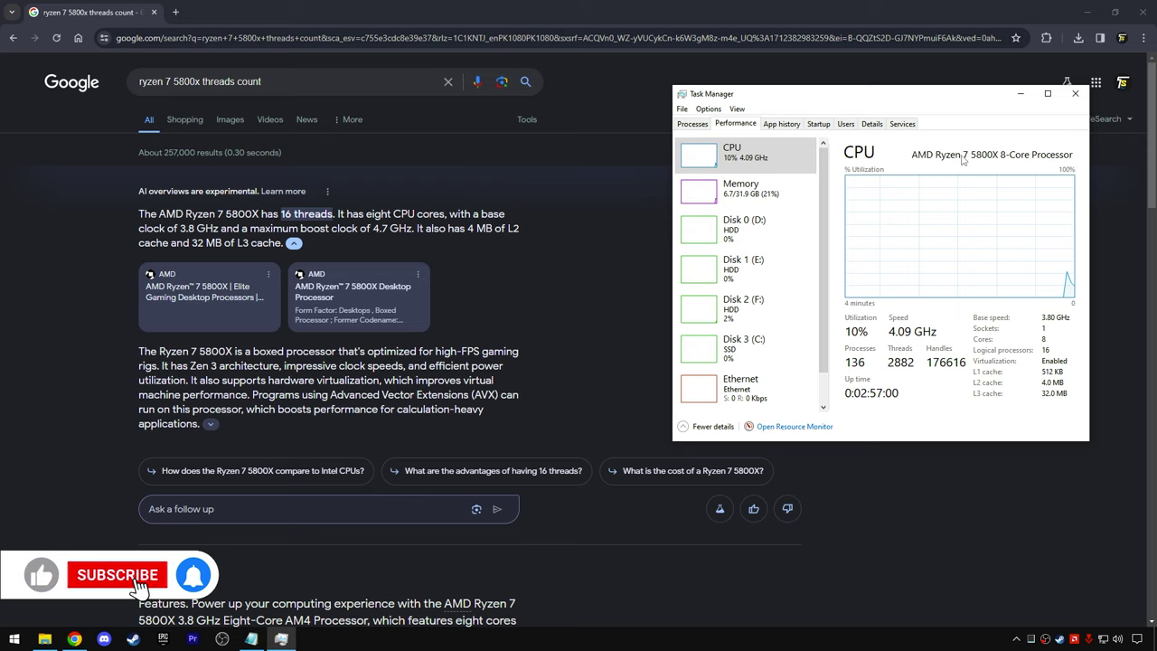
Step: Close Task Manager and examine the Ryzen 7 5800X thread count in the Google search results
{"action": "left_click", "coordinate": [1074, 93]}
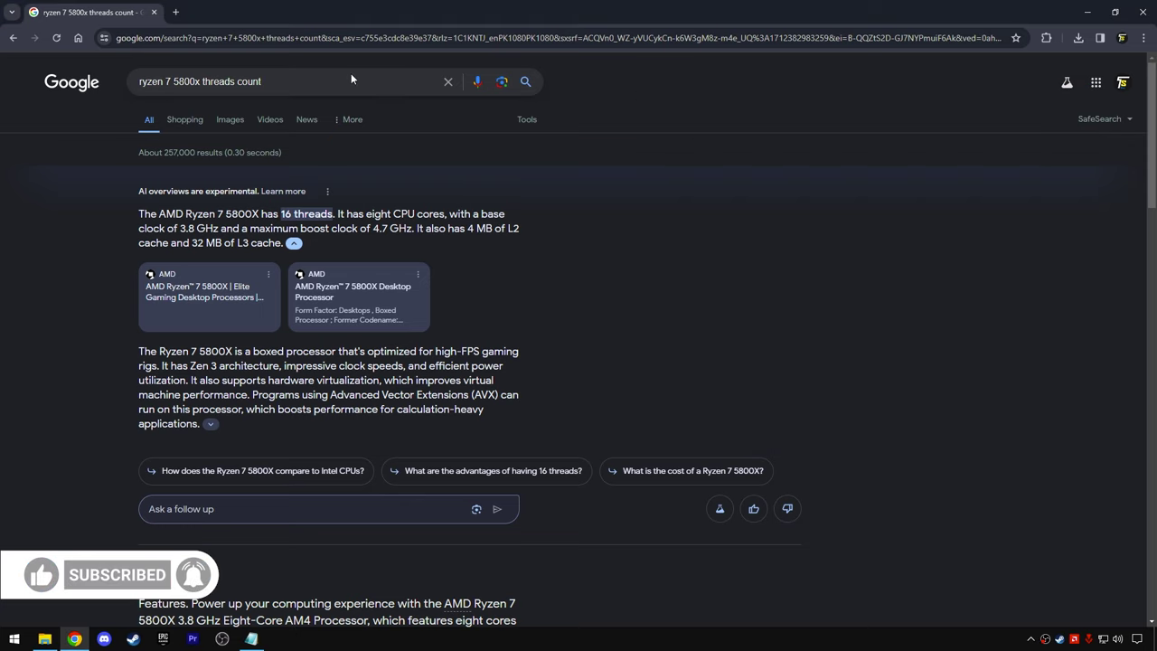
{"action": "left_click", "coordinate": [351, 73]}
{"action": "key", "text": "ctrl+shift+Left"}
{"action": "key", "text": "ctrl+shift+Left"}
{"action": "key", "text": "ctrl+shift+Left"}
{"action": "key", "text": "ctrl+shift+Left"}
{"action": "key", "text": "ctrl+shift+Left"}
{"action": "left_click", "coordinate": [325, 76]}
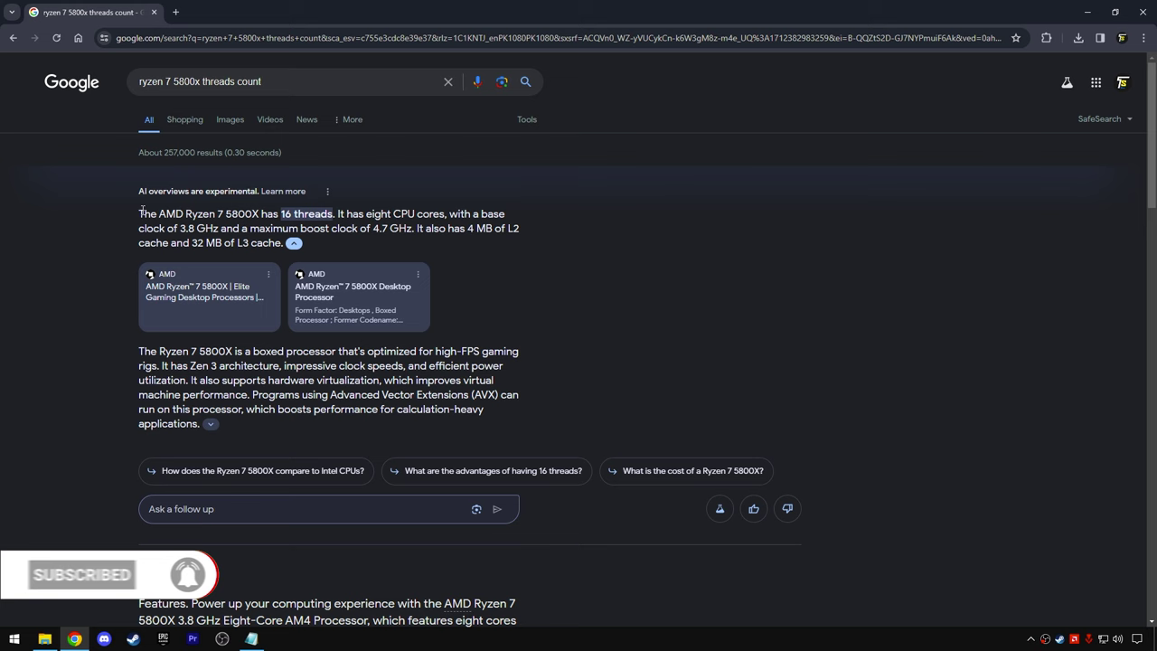
{"action": "left_click_drag", "start_coordinate": [138, 213], "coordinate": [330, 217]}
{"action": "left_click", "coordinate": [330, 216]}
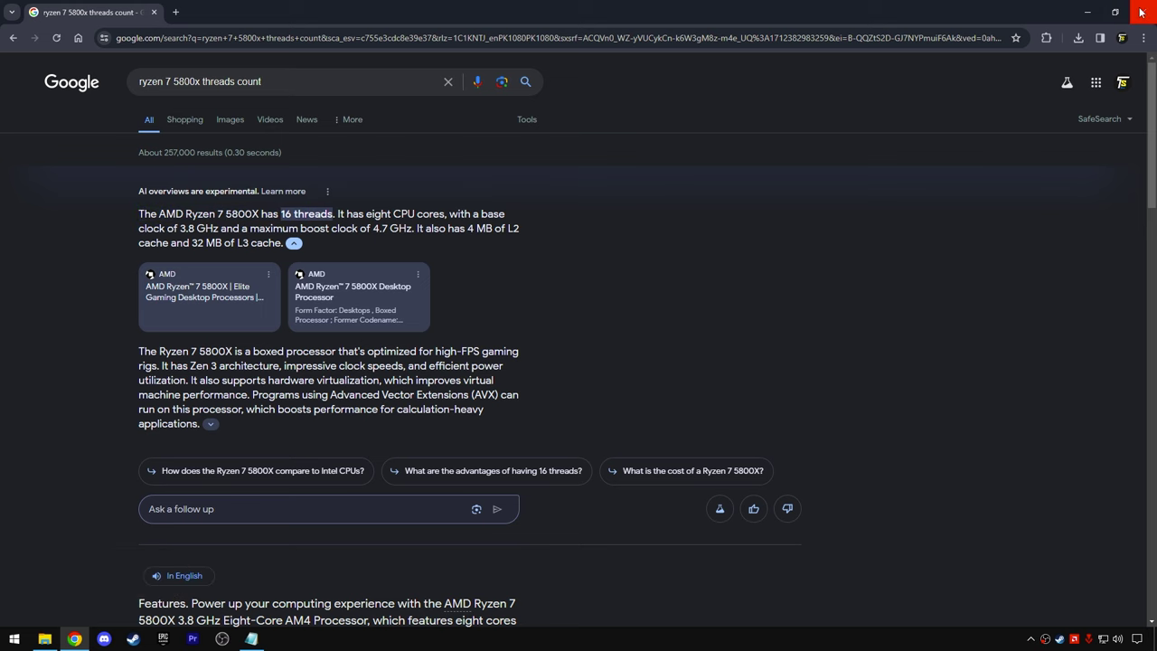
Step: Return to the options.4.cod23 file in Notepad and set RendererWorkerCount to 16
{"action": "left_click", "coordinate": [1095, 15]}
{"action": "left_click", "coordinate": [358, 245]}
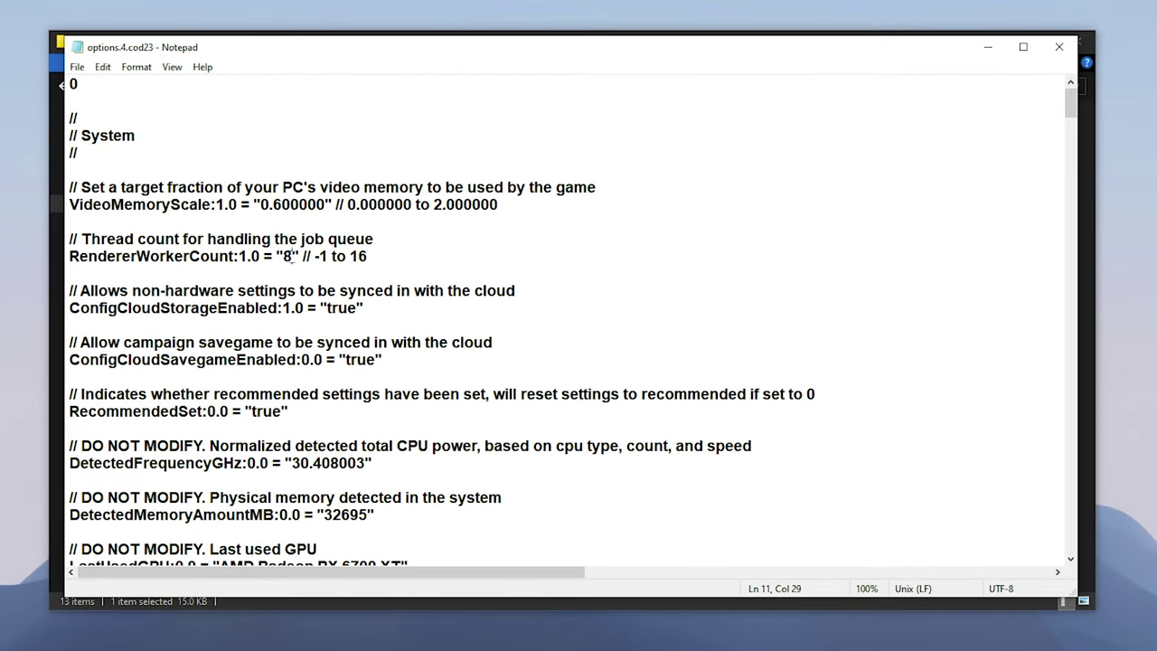
{"action": "key", "text": "BackSpace"}
{"action": "type", "text": "16"}
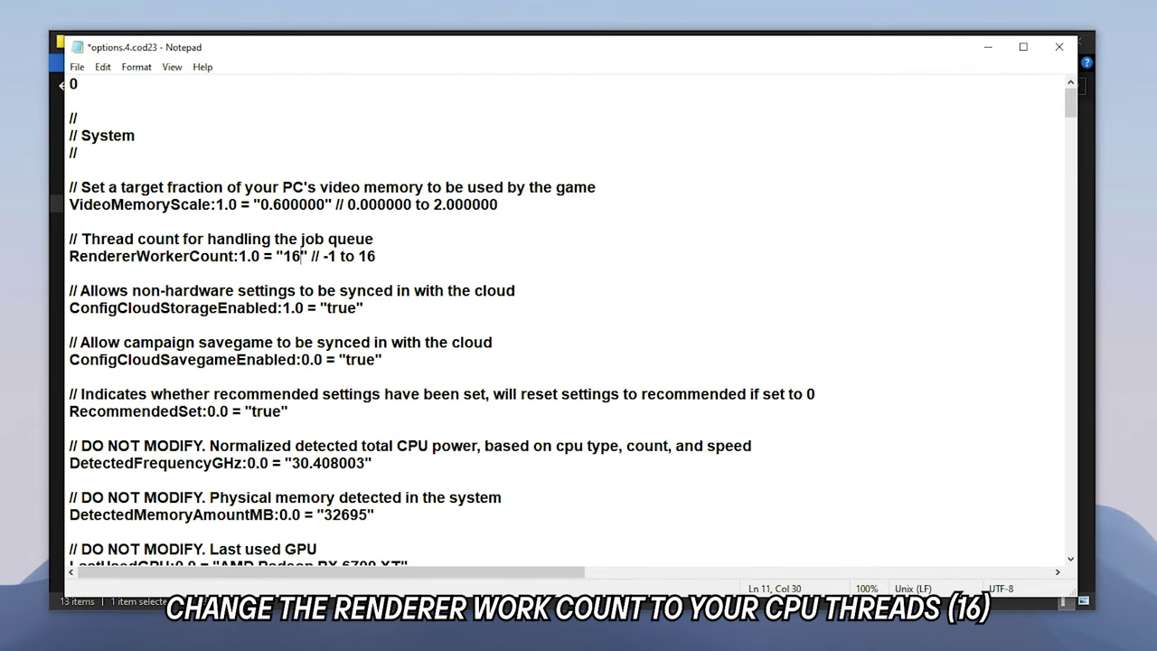
{"action": "left_click_drag", "start_coordinate": [72, 260], "coordinate": [378, 259]}
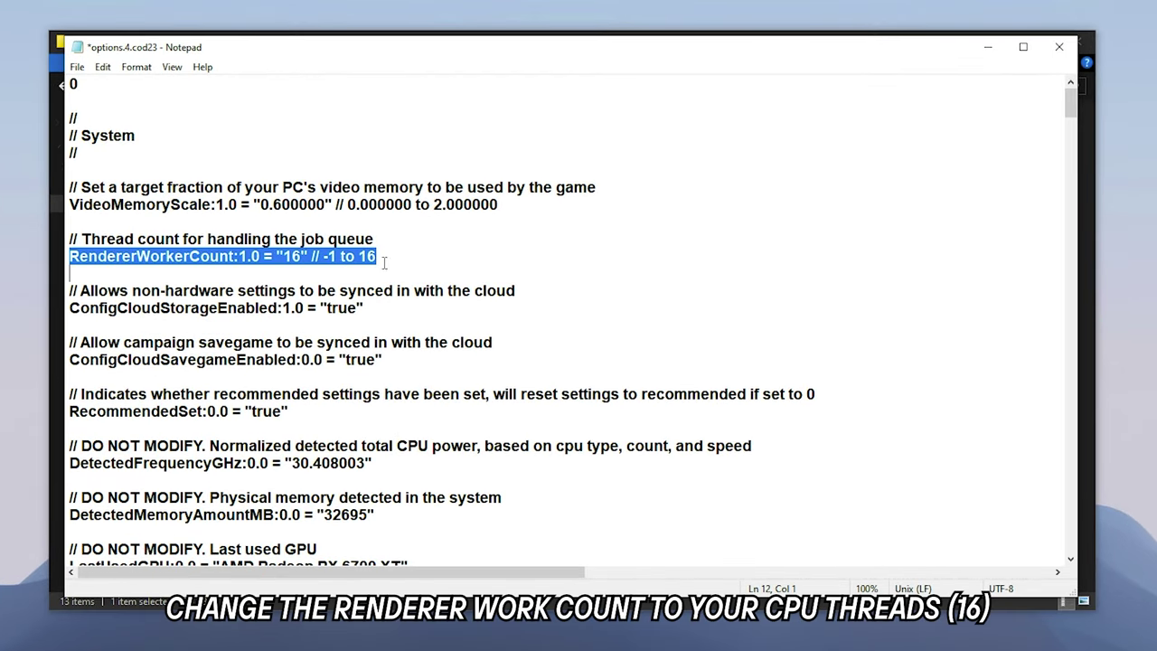
{"action": "left_click", "coordinate": [389, 261]}
Step: Set VideoMemoryScale to 0.900000 in the System section of options.4.cod23
{"action": "left_click_drag", "start_coordinate": [69, 206], "coordinate": [441, 215]}
{"action": "left_click", "coordinate": [288, 206]}
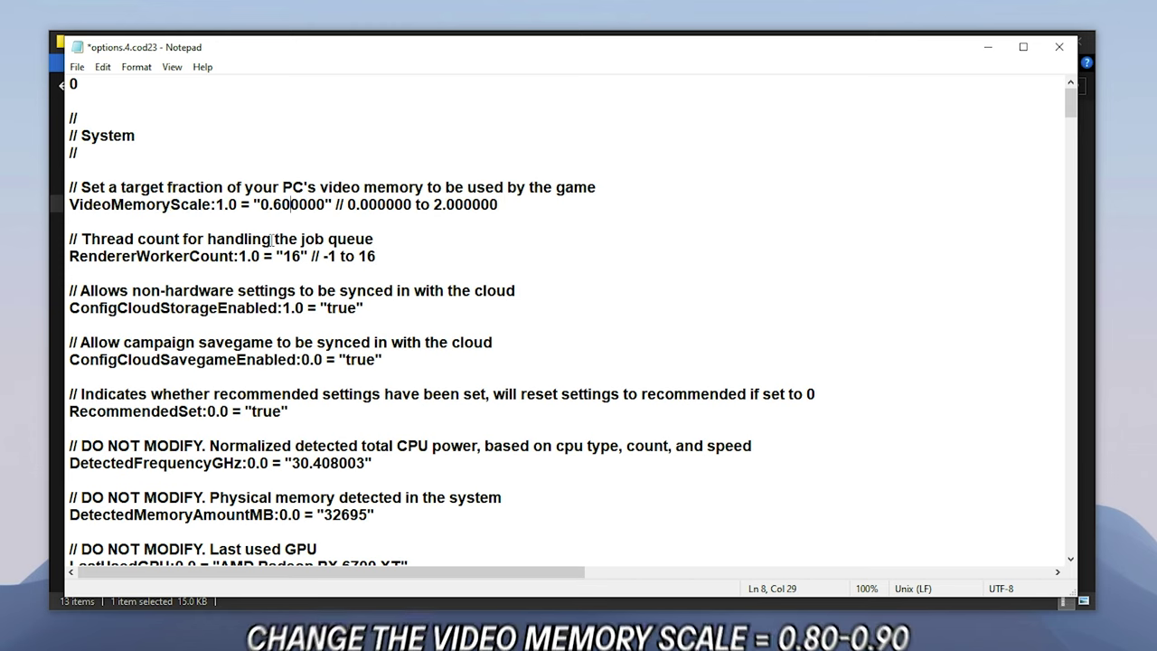
{"action": "key", "text": "BackSpace"}
{"action": "key", "text": "BackSpace"}
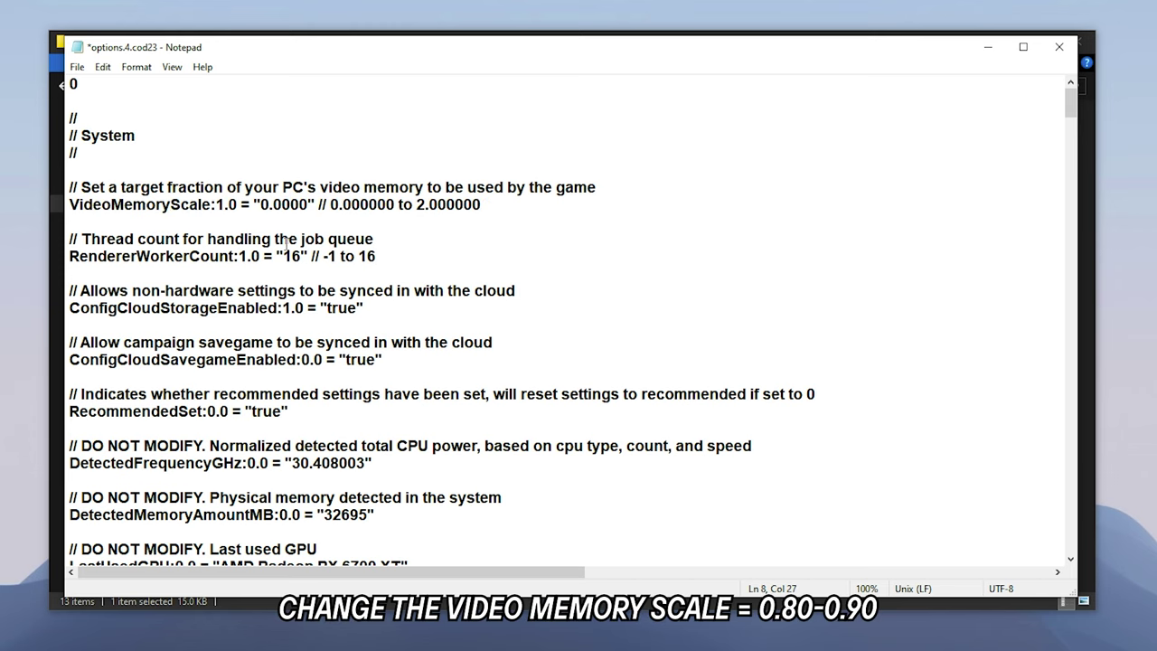
{"action": "type", "text": "9"}
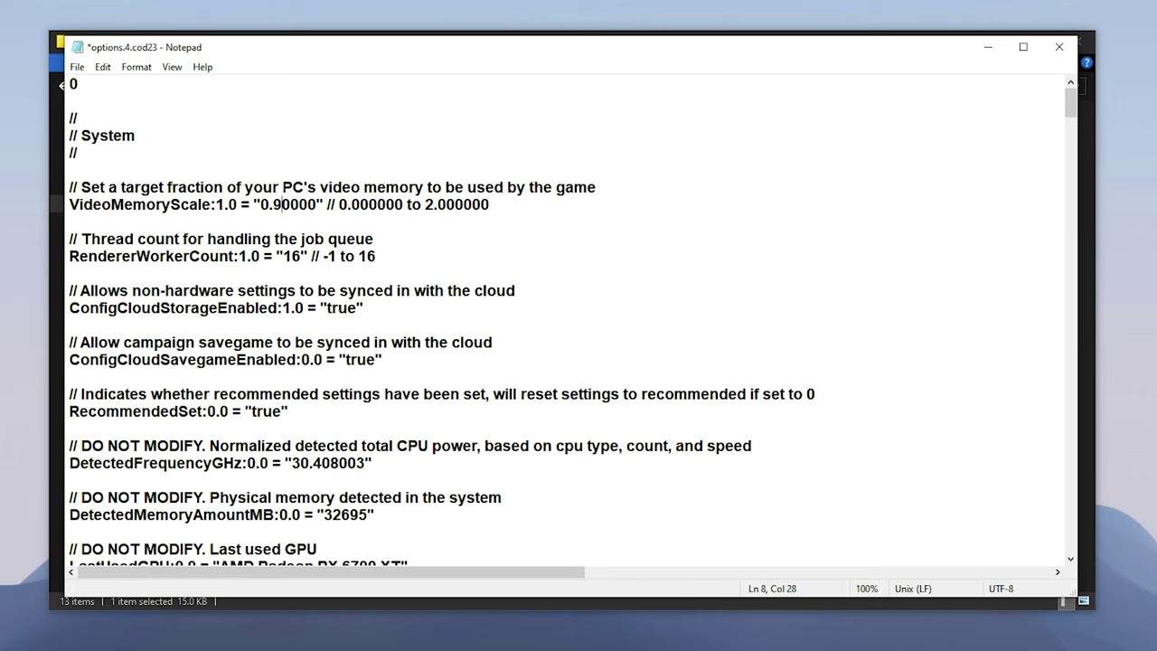
{"action": "type", "text": "0"}
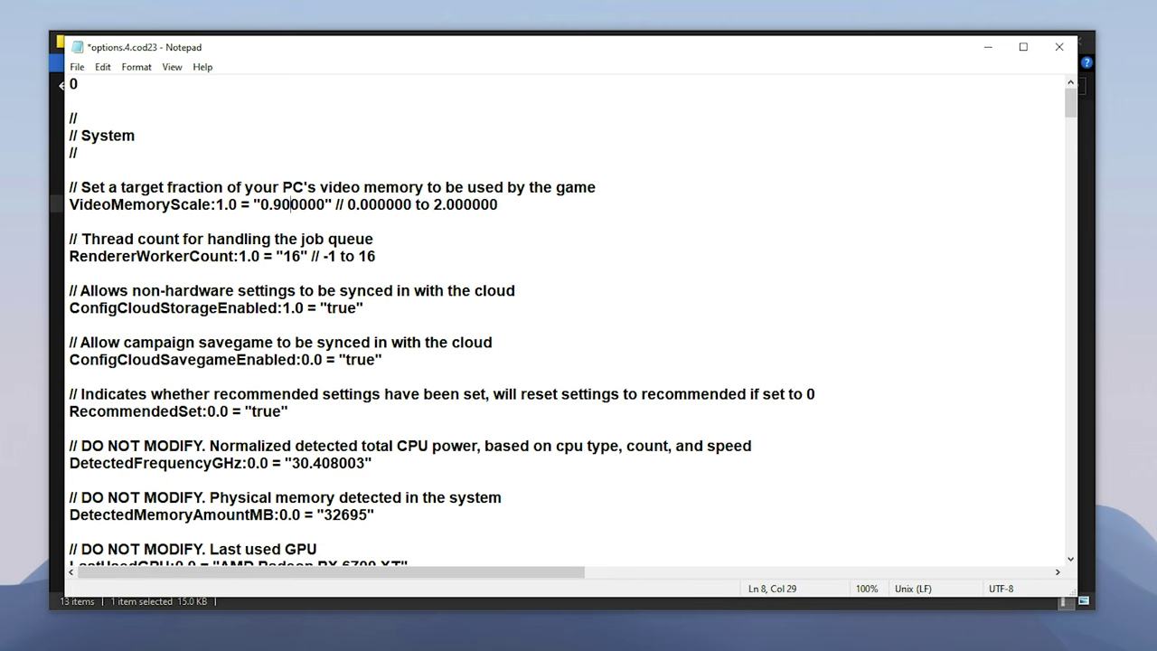
{"action": "left_click_drag", "start_coordinate": [70, 204], "coordinate": [512, 204]}
{"action": "left_click", "coordinate": [511, 204]}
Step: Save the options.4.cod23 file, then close it and the players folder
{"action": "left_click", "coordinate": [77, 67]}
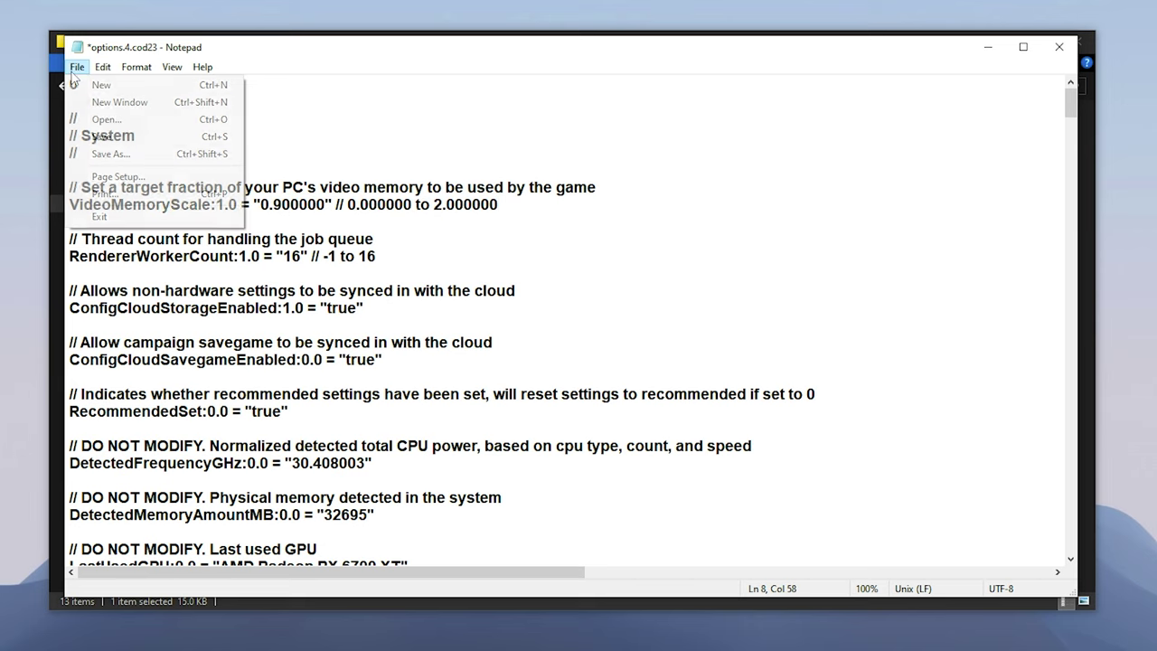
{"action": "left_click", "coordinate": [124, 137]}
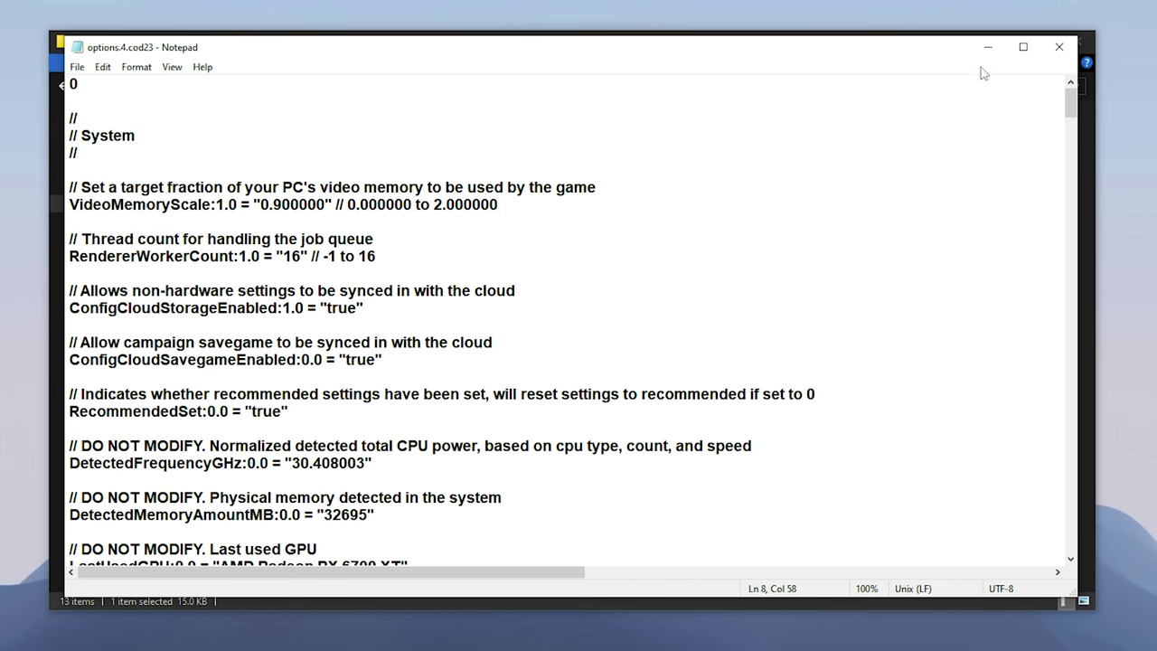
{"action": "left_click", "coordinate": [1059, 47]}
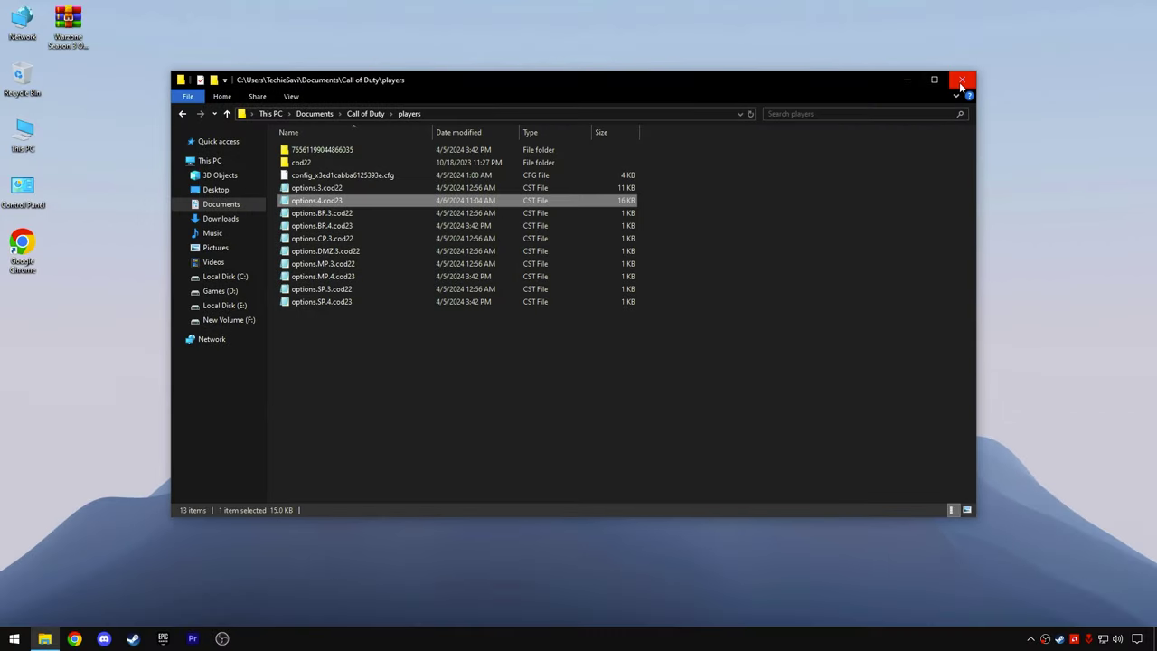
{"action": "left_click", "coordinate": [960, 82]}
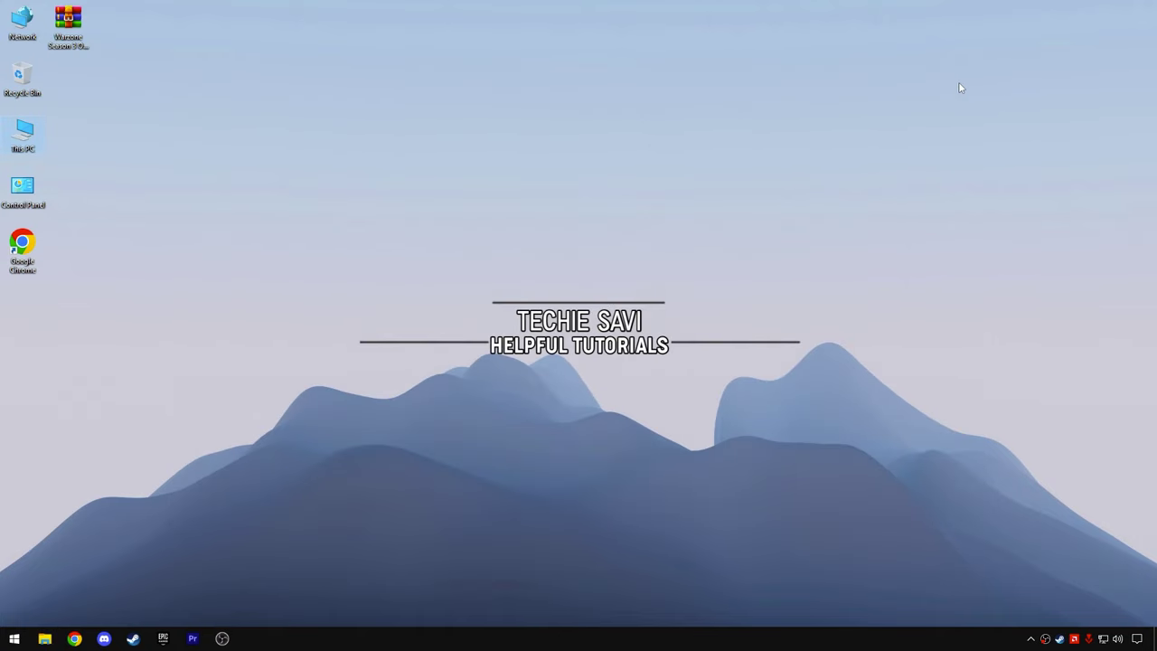
Step: Switch to Steam and open the local files folder of Call of Duty from the library
{"action": "left_click", "coordinate": [133, 638]}
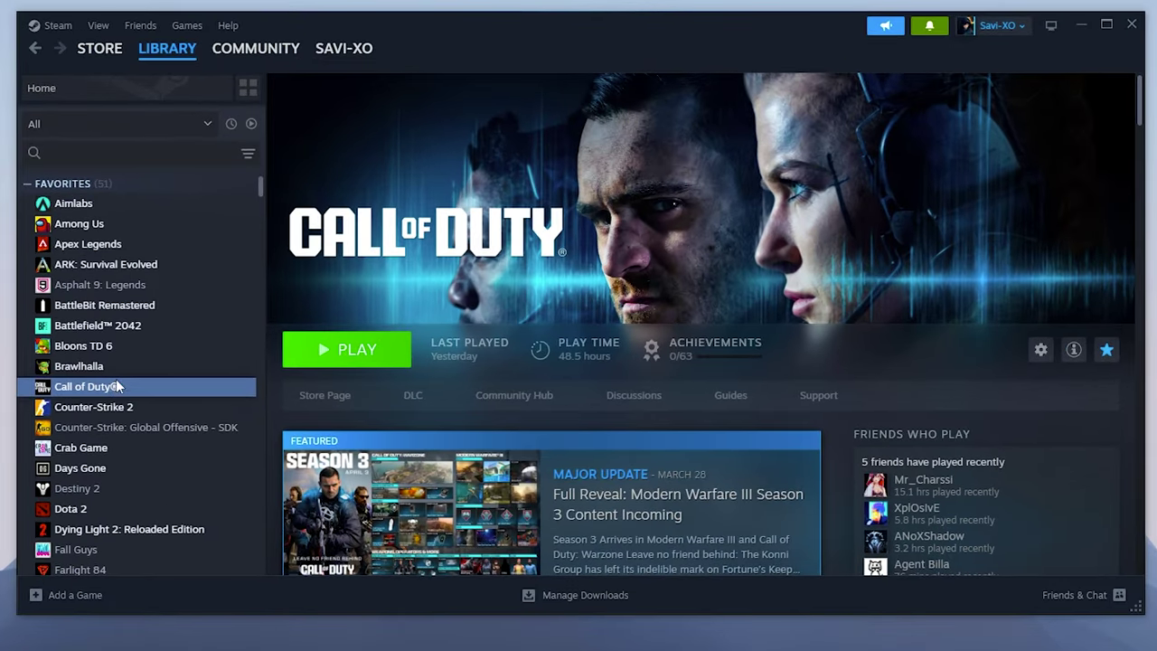
{"action": "right_click", "coordinate": [234, 351]}
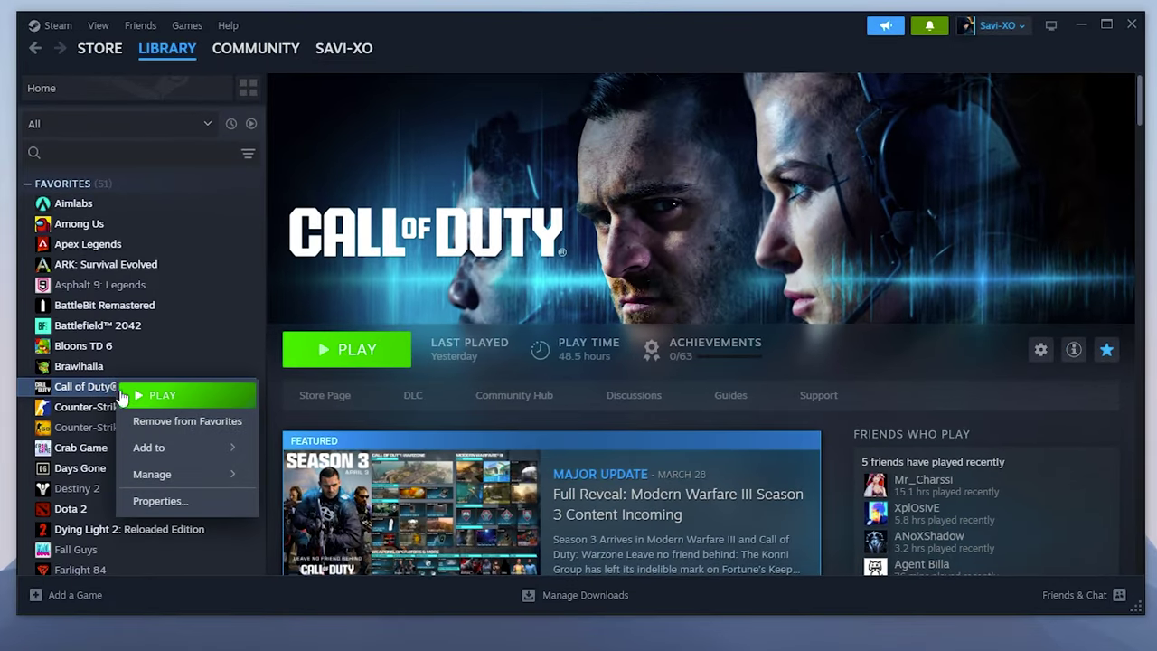
{"action": "mouse_move", "coordinate": [292, 426]}
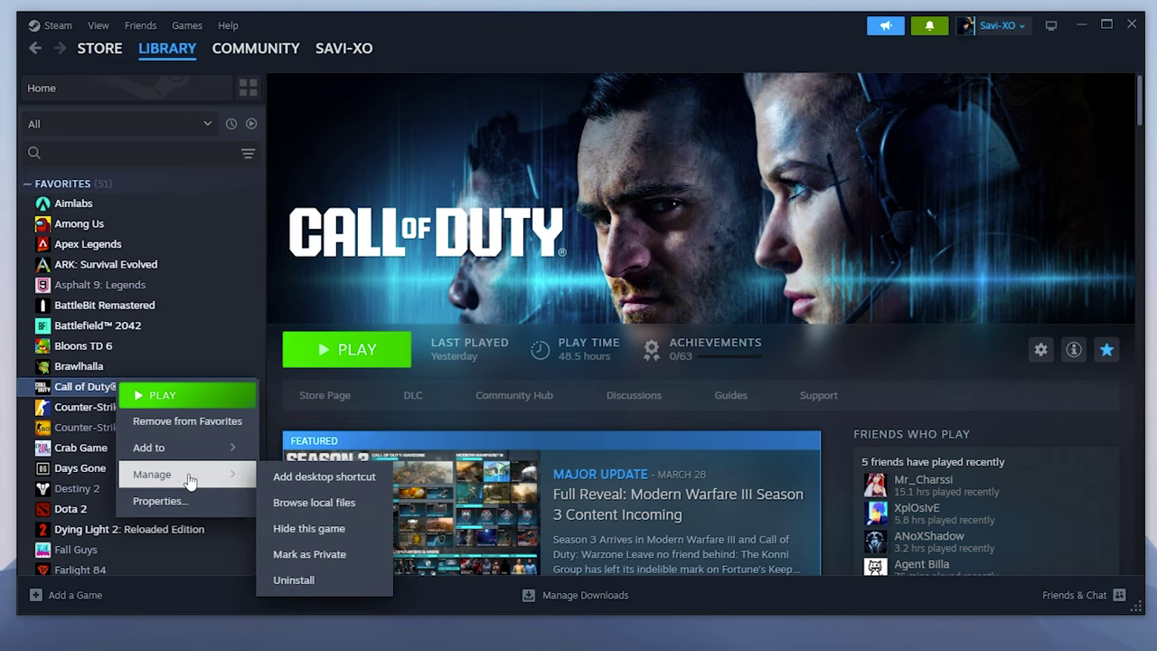
{"action": "left_click", "coordinate": [321, 504]}
Step: Open the properties of the cod application in the Call of Duty HQ folder and disable fullscreen optimizations
{"action": "scroll", "coordinate": [347, 289], "scroll_direction": "down", "scroll_amount": 5}
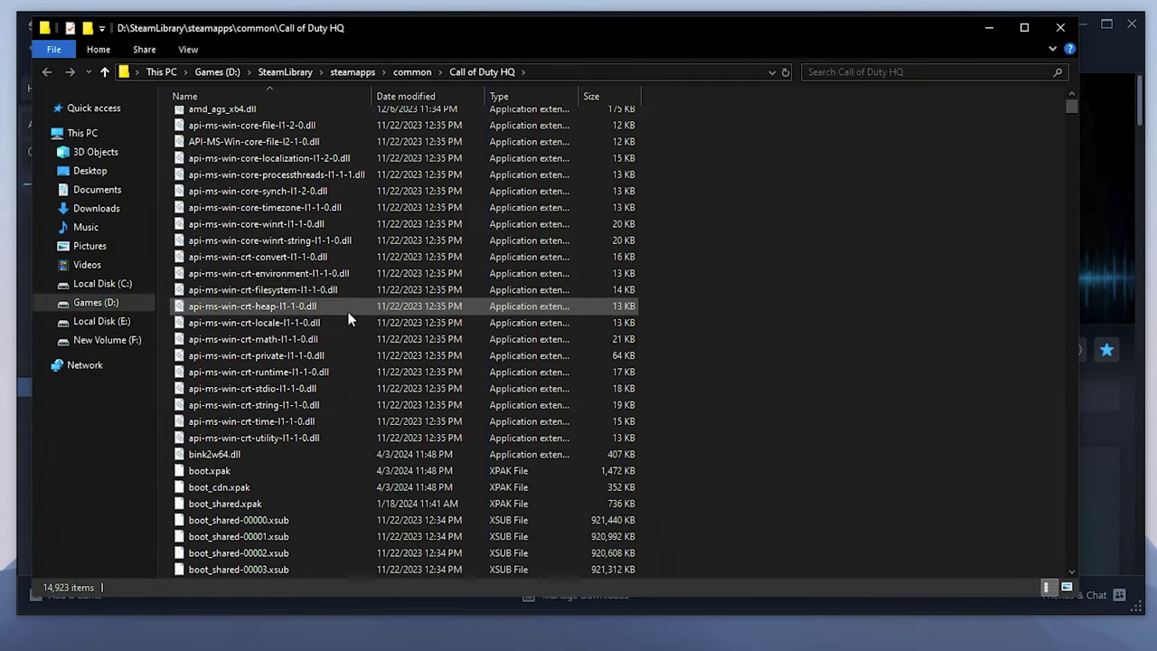
{"action": "left_click", "coordinate": [330, 353]}
{"action": "scroll", "coordinate": [327, 361], "scroll_direction": "down", "scroll_amount": 3}
{"action": "scroll", "coordinate": [324, 371], "scroll_direction": "down", "scroll_amount": 5}
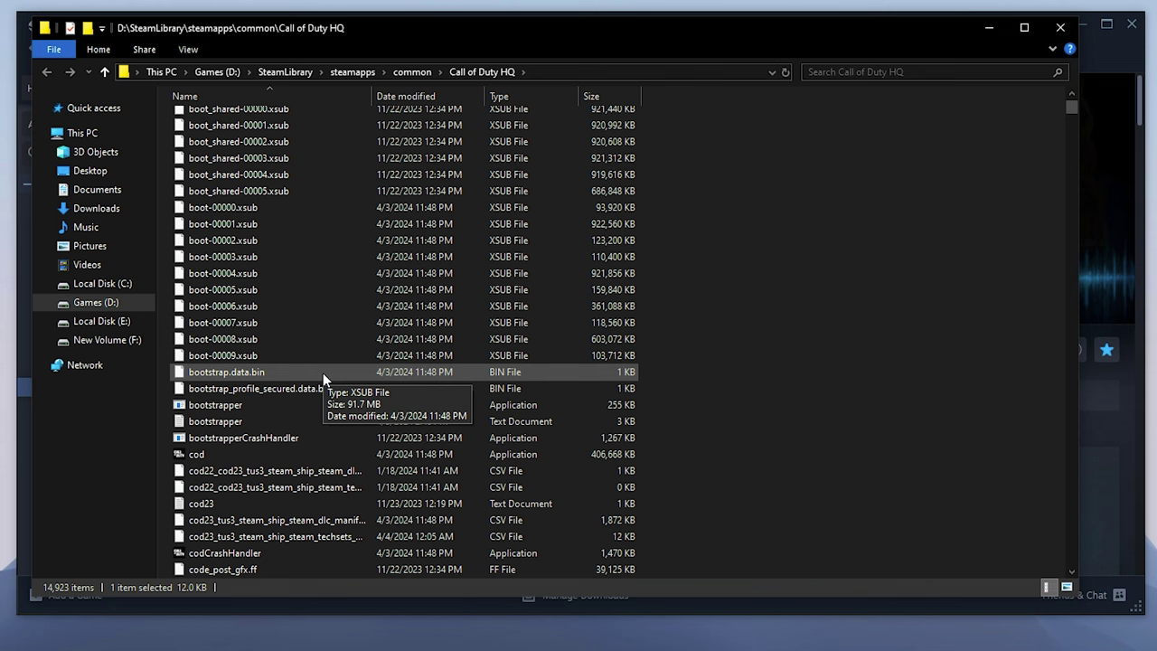
{"action": "scroll", "coordinate": [200, 378], "scroll_direction": "down", "scroll_amount": 2}
{"action": "left_click", "coordinate": [216, 290]}
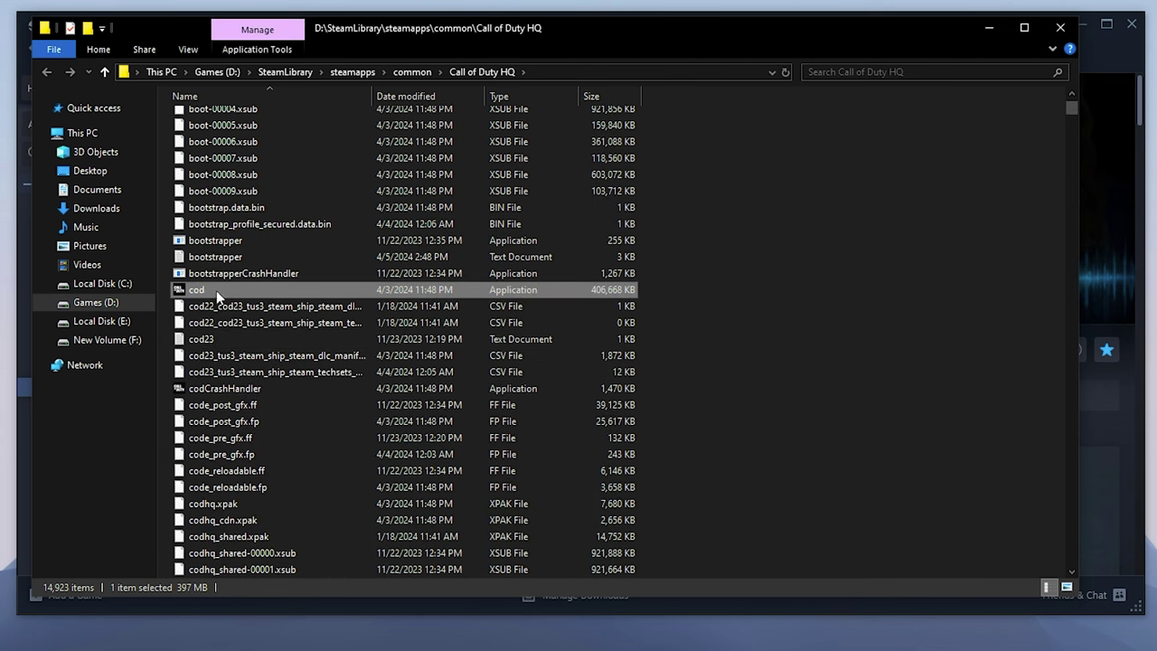
{"action": "right_click", "coordinate": [201, 292]}
{"action": "left_click", "coordinate": [267, 650]}
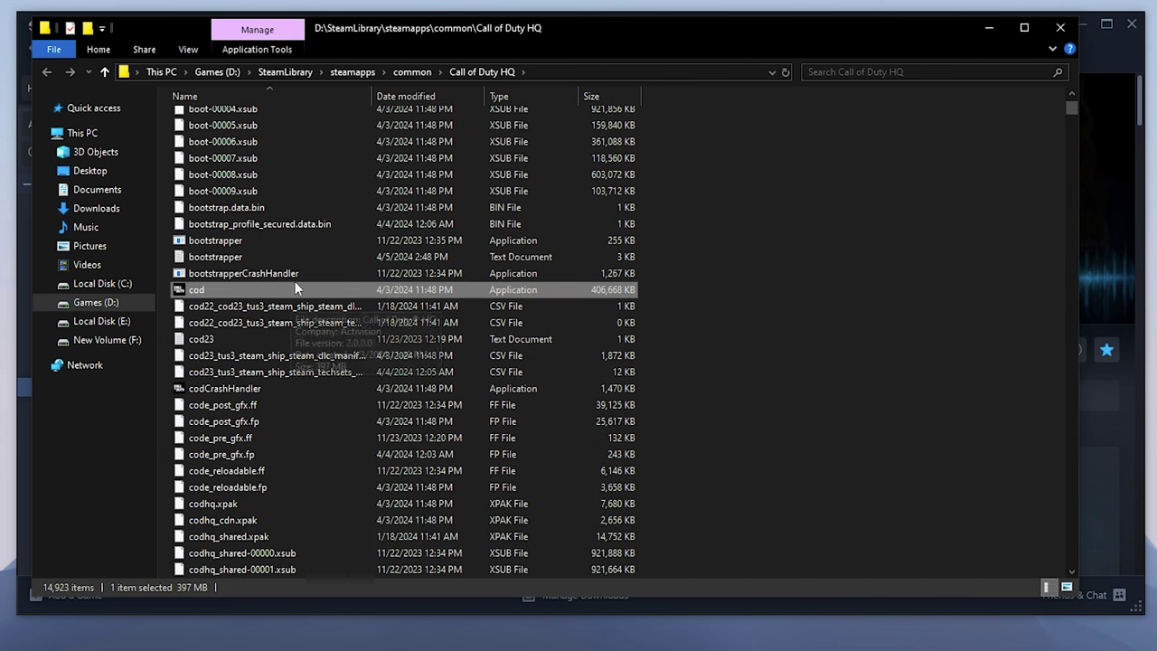
{"action": "left_click_drag", "start_coordinate": [289, 304], "coordinate": [328, 40]}
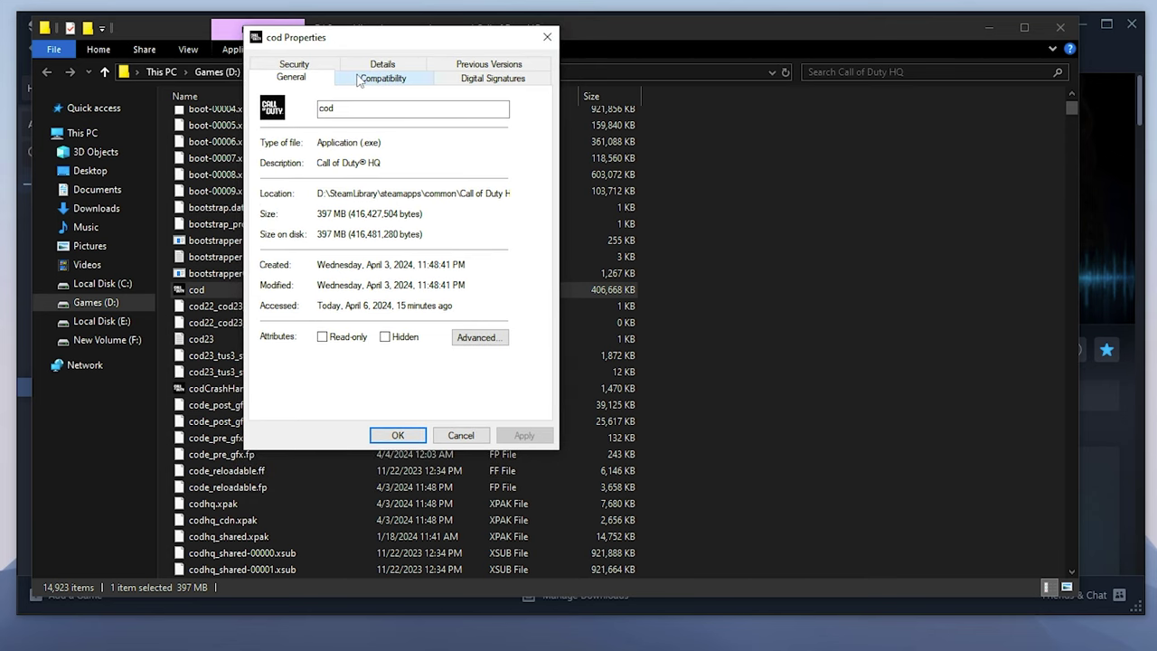
{"action": "left_click", "coordinate": [383, 77]}
{"action": "left_click", "coordinate": [272, 308]}
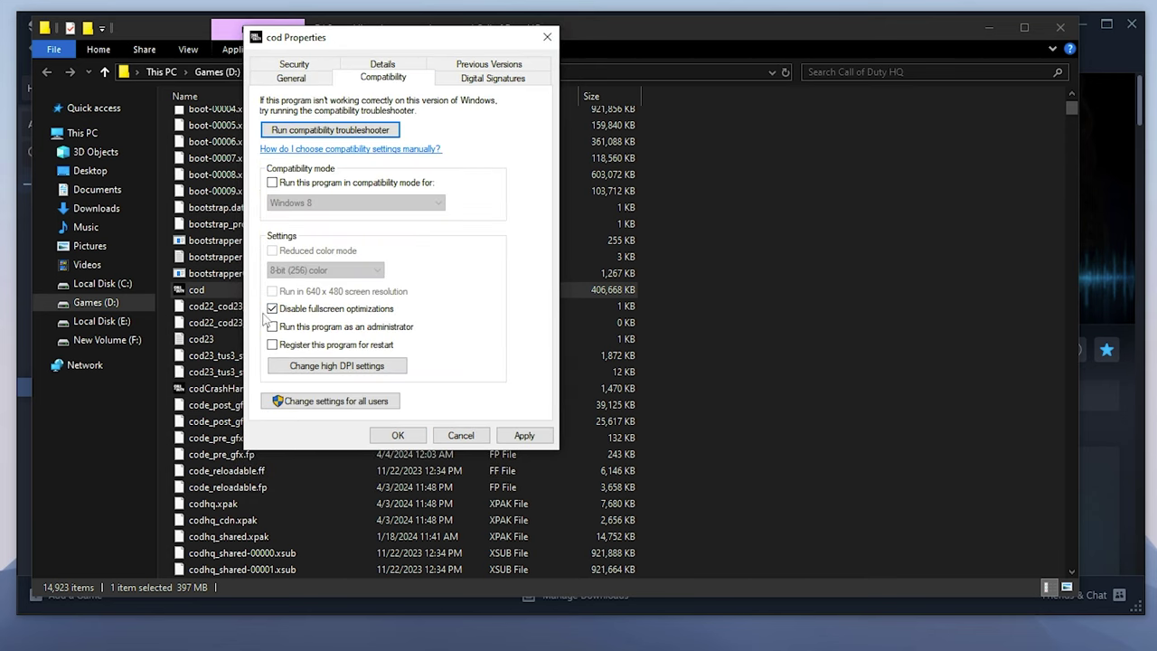
Step: Override cod's high DPI scaling behavior with scaling performed by Application, confirm the properties, and close the folder and Steam
{"action": "left_click", "coordinate": [336, 365]}
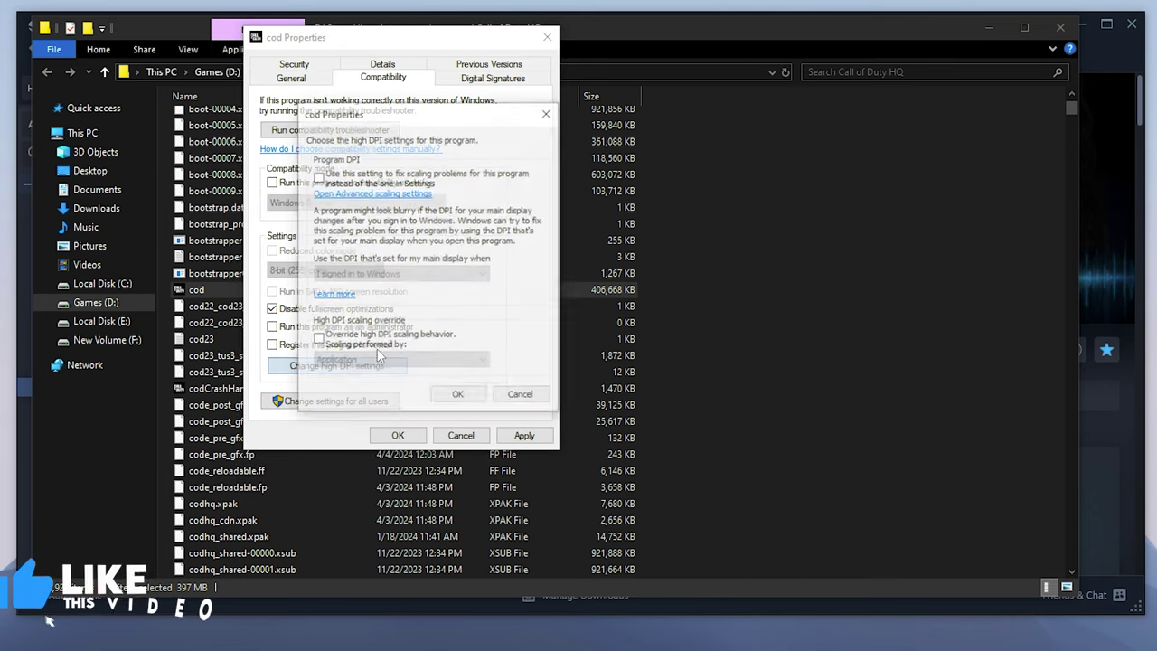
{"action": "left_click_drag", "start_coordinate": [442, 121], "coordinate": [712, 109]}
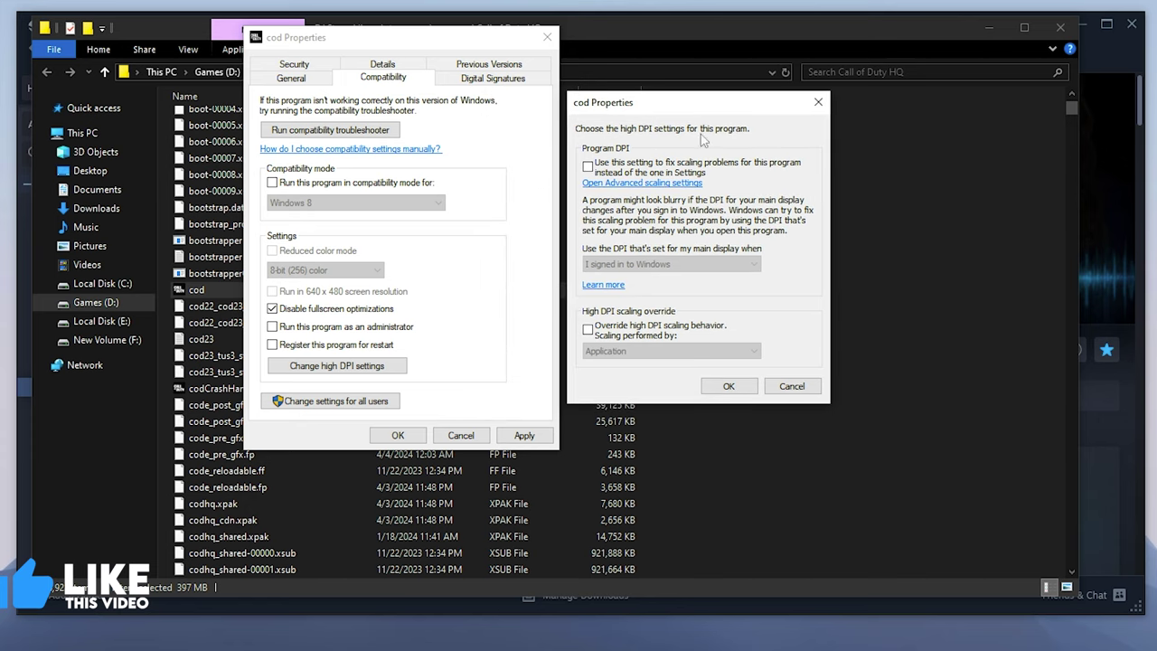
{"action": "left_click", "coordinate": [598, 329]}
{"action": "left_click", "coordinate": [632, 351]}
{"action": "left_click", "coordinate": [615, 364]}
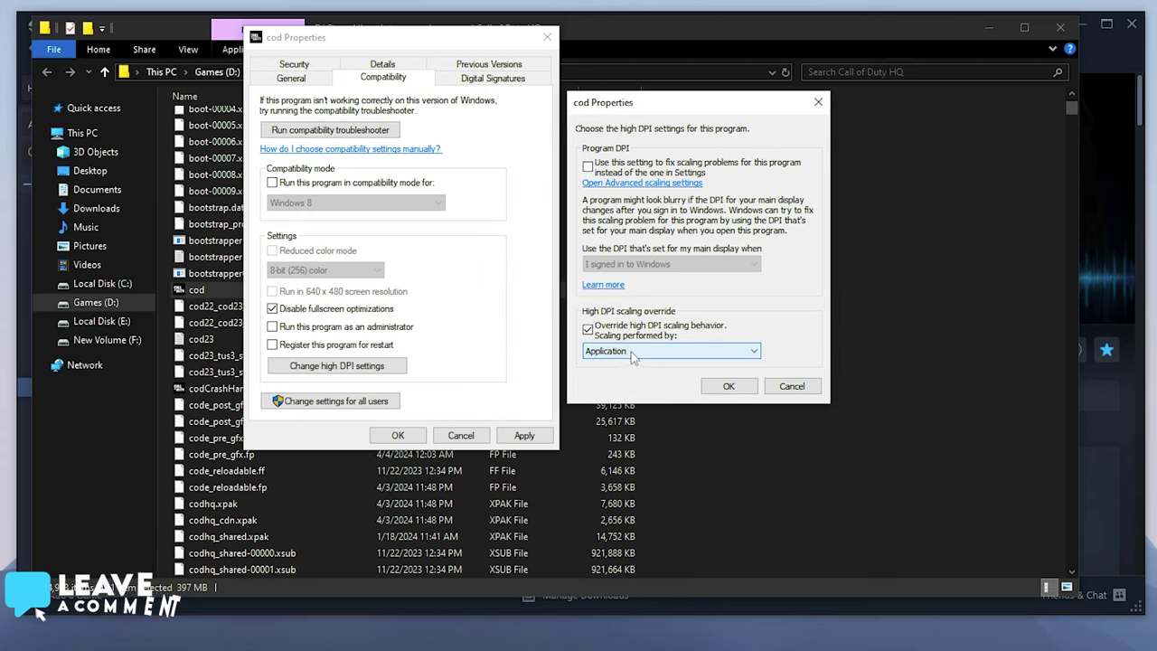
{"action": "left_click", "coordinate": [729, 386]}
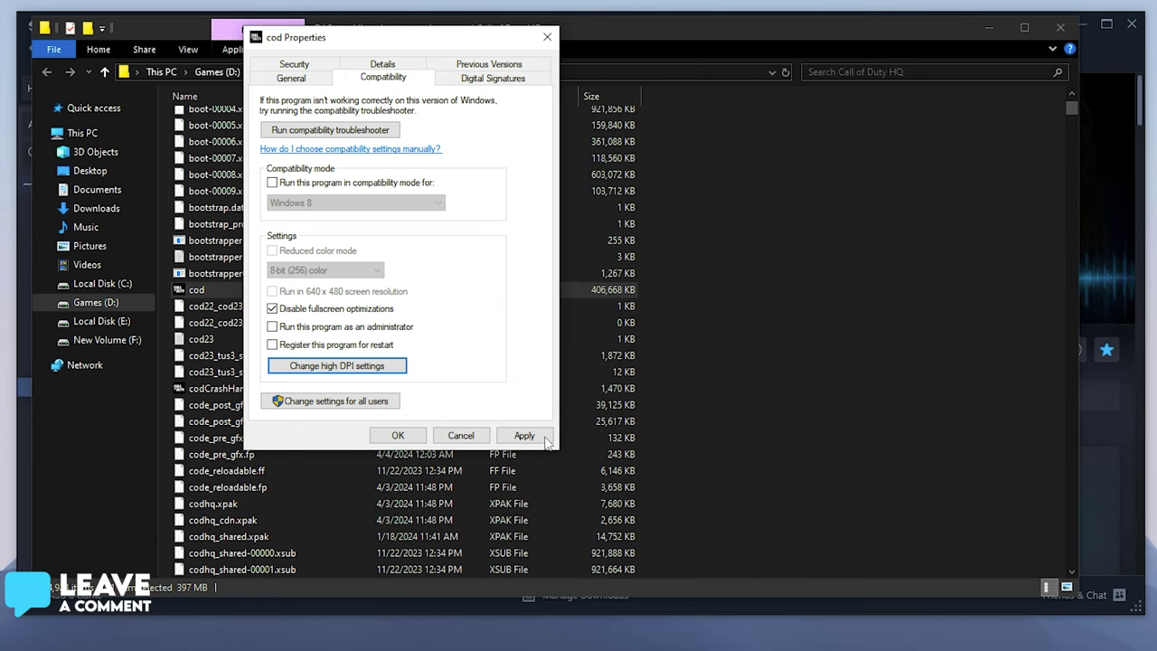
{"action": "left_click", "coordinate": [394, 435]}
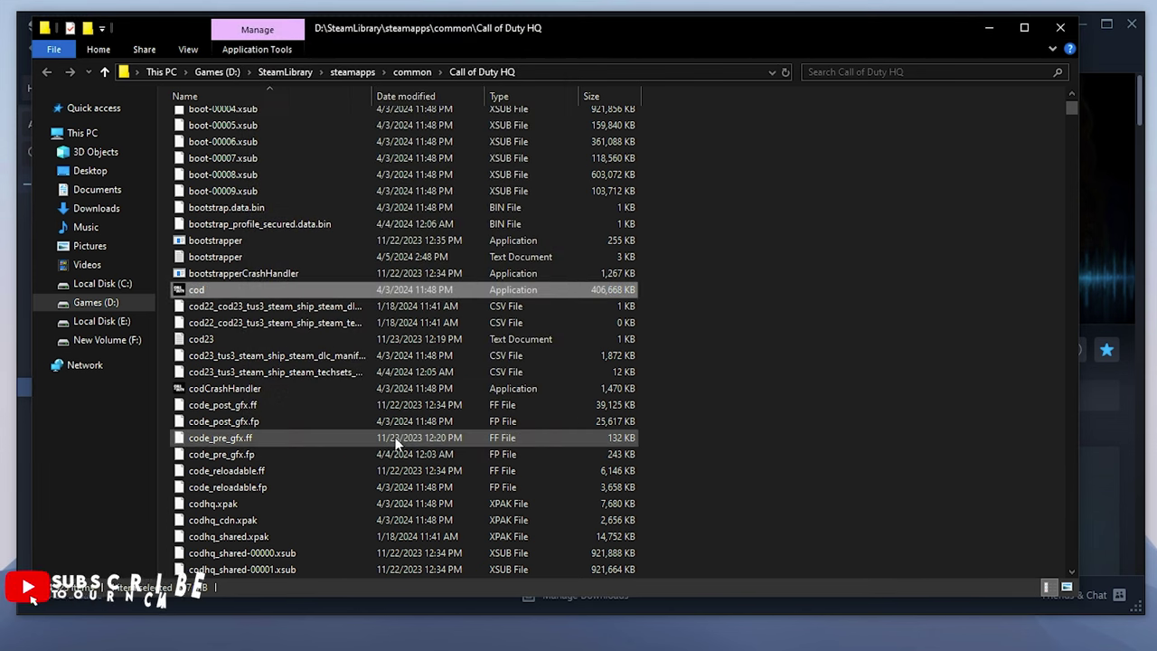
{"action": "left_click", "coordinate": [1051, 35]}
{"action": "left_click", "coordinate": [1130, 27]}
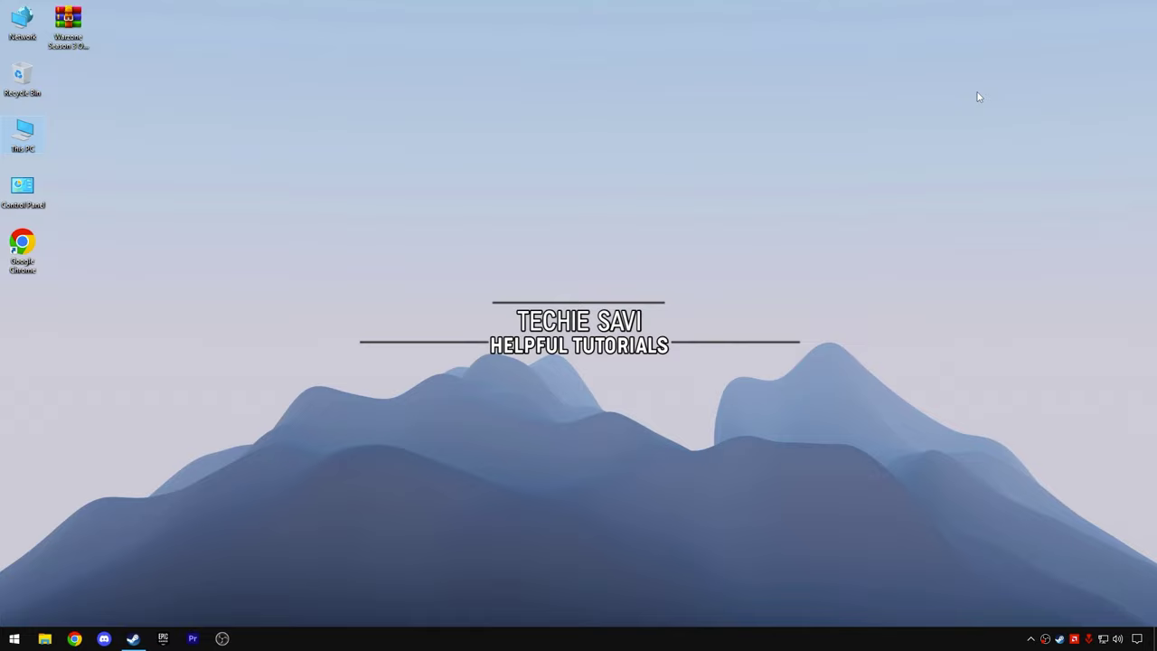
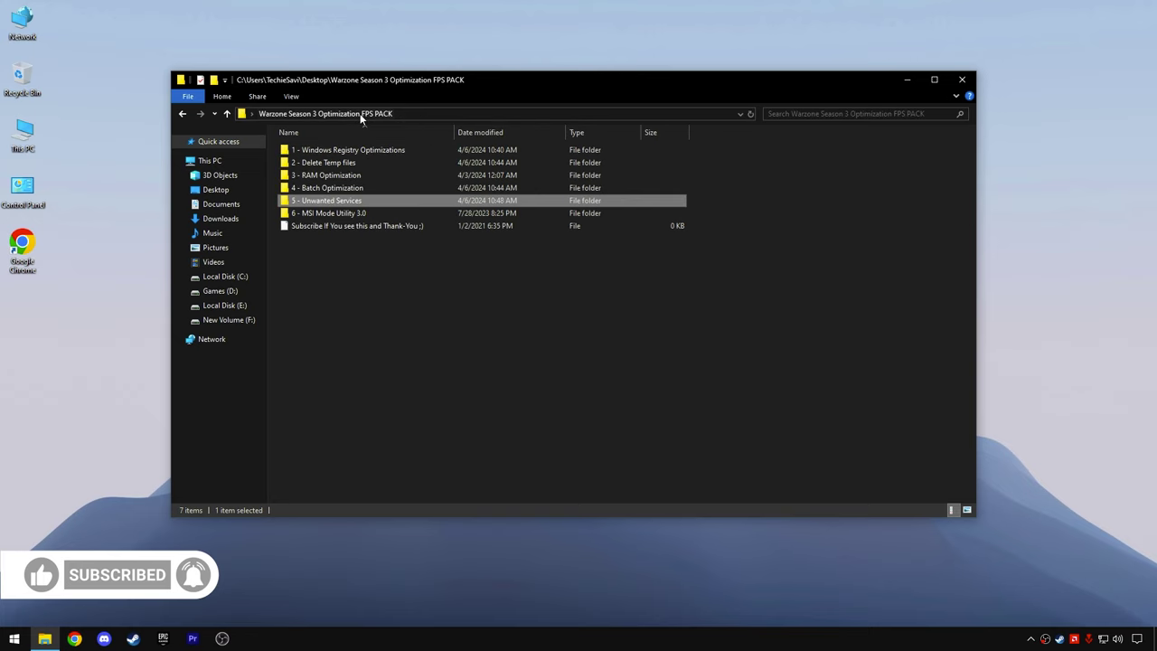
Step: Open the 6 - MSI Mode Utility 3.0 folder and run MSI Mode Utility 3.0 as administrator
{"action": "double_click", "coordinate": [317, 213]}
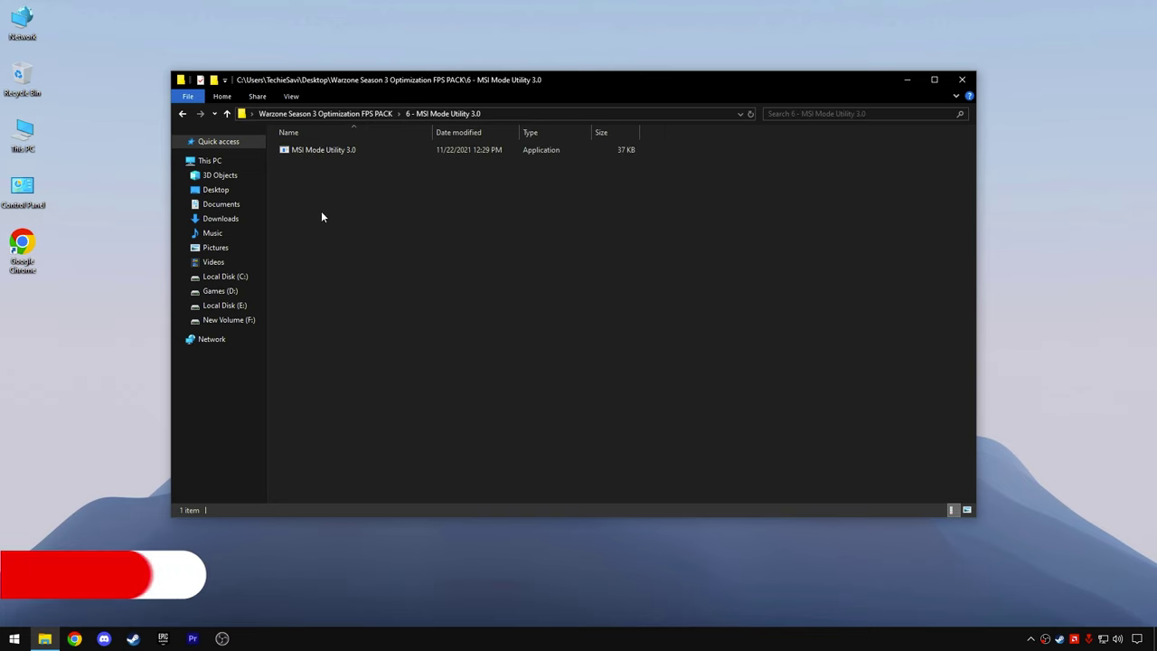
{"action": "right_click", "coordinate": [337, 156]}
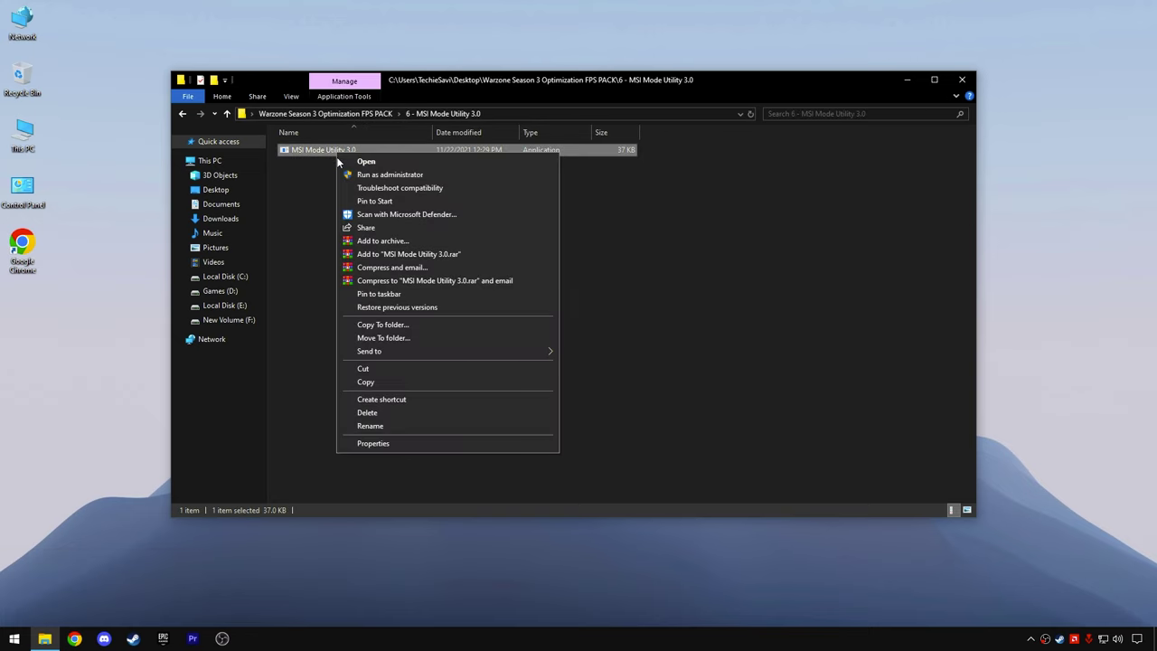
{"action": "left_click", "coordinate": [377, 176]}
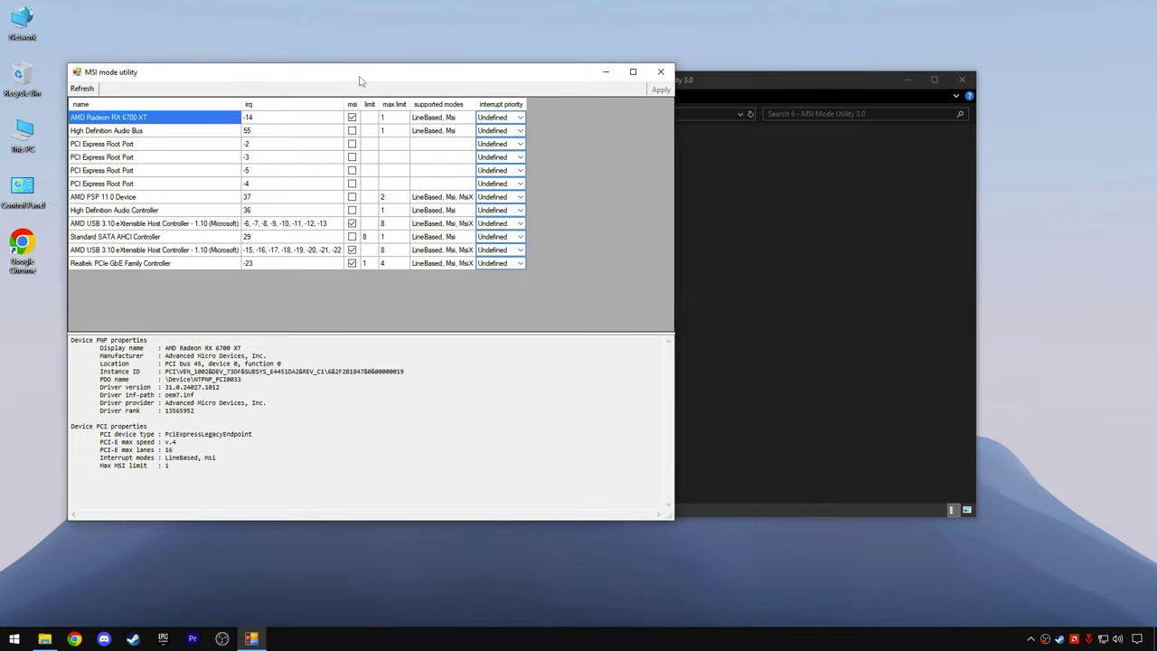
{"action": "left_click_drag", "start_coordinate": [359, 81], "coordinate": [538, 88]}
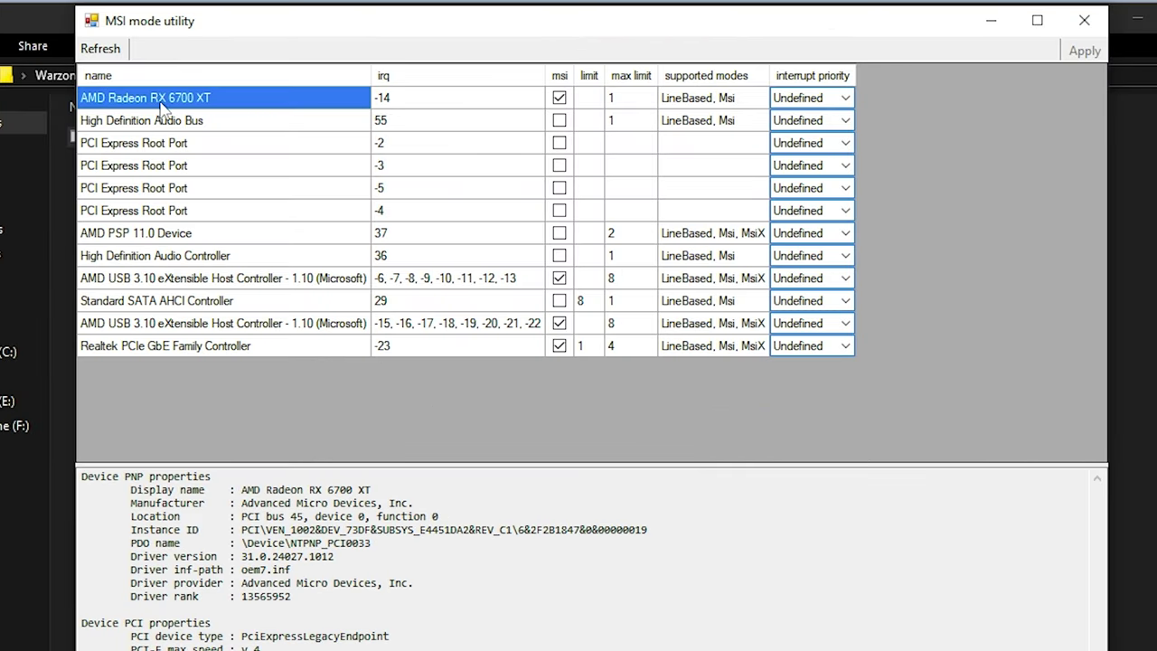
Step: Set the interrupt priority of the AMD Radeon RX 6700 XT and both AMD USB 3.10 host controllers to Normal and apply
{"action": "left_click", "coordinate": [846, 102]}
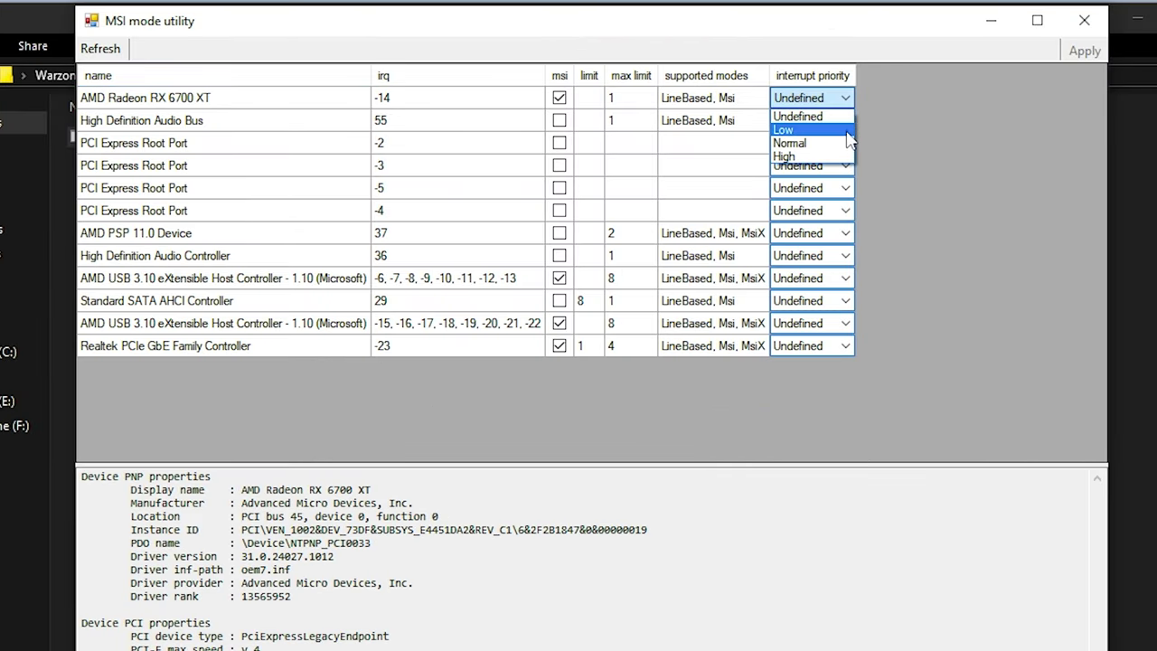
{"action": "left_click", "coordinate": [848, 145]}
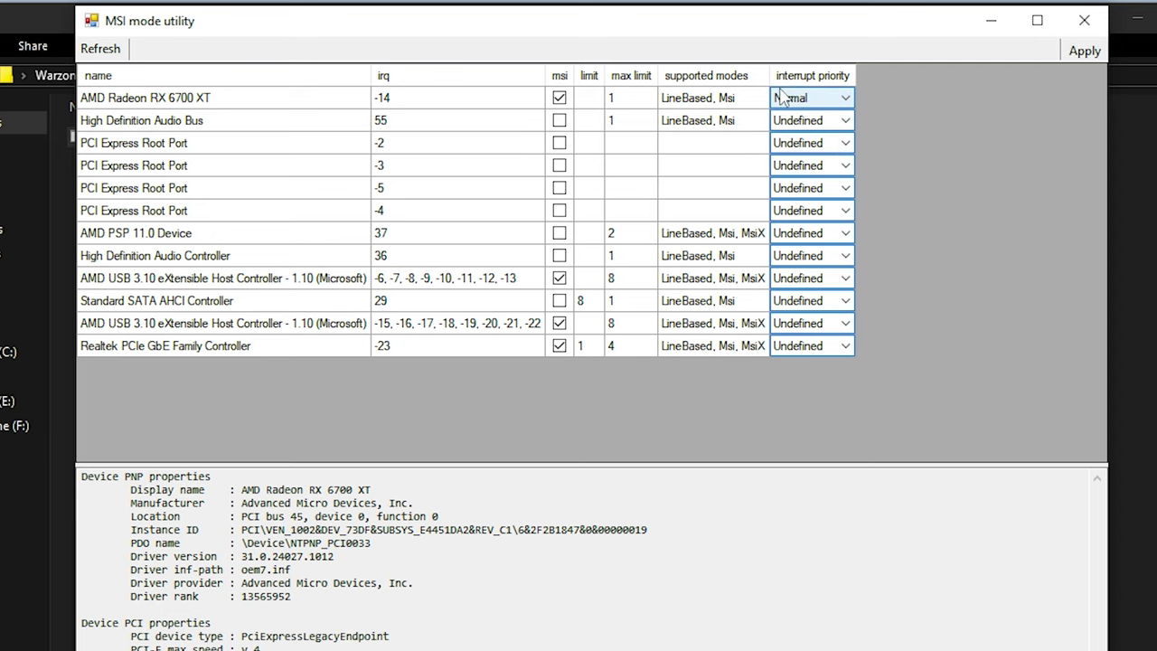
{"action": "left_click", "coordinate": [247, 287]}
{"action": "left_click", "coordinate": [848, 284]}
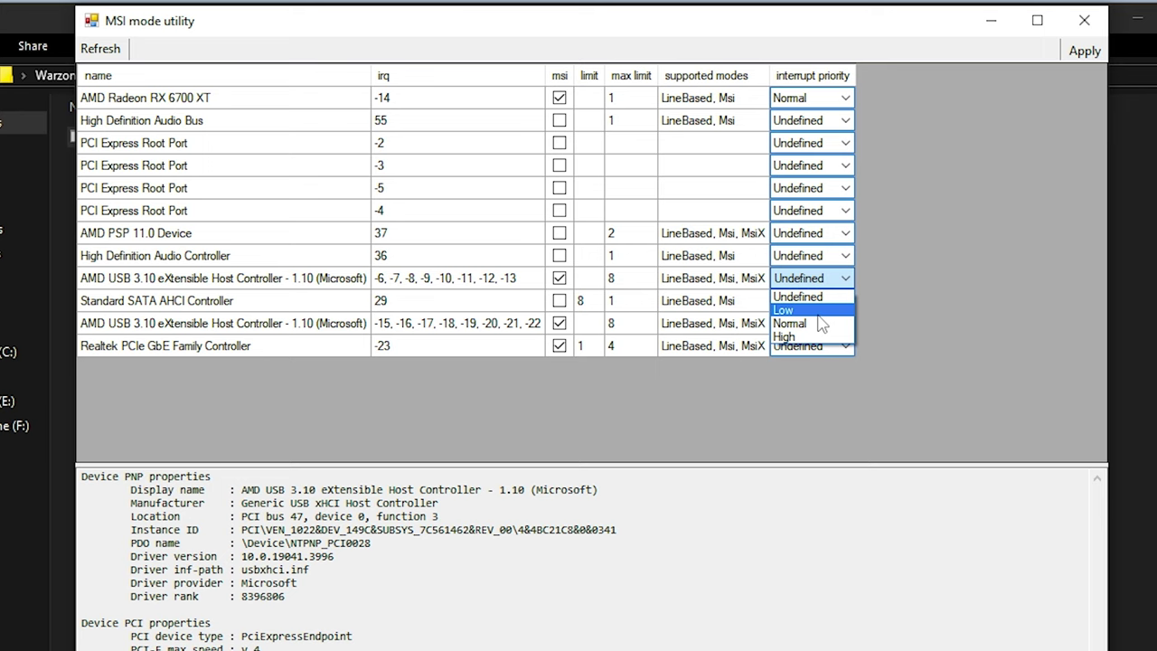
{"action": "left_click", "coordinate": [818, 323]}
{"action": "left_click", "coordinate": [230, 325]}
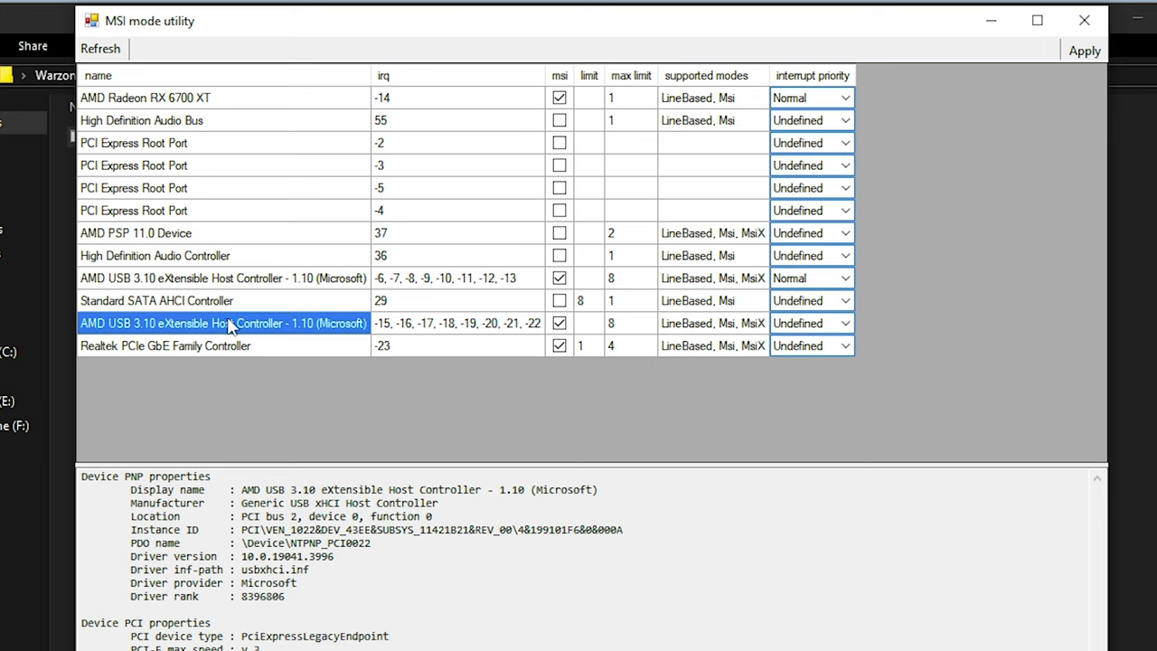
{"action": "left_click", "coordinate": [845, 324]}
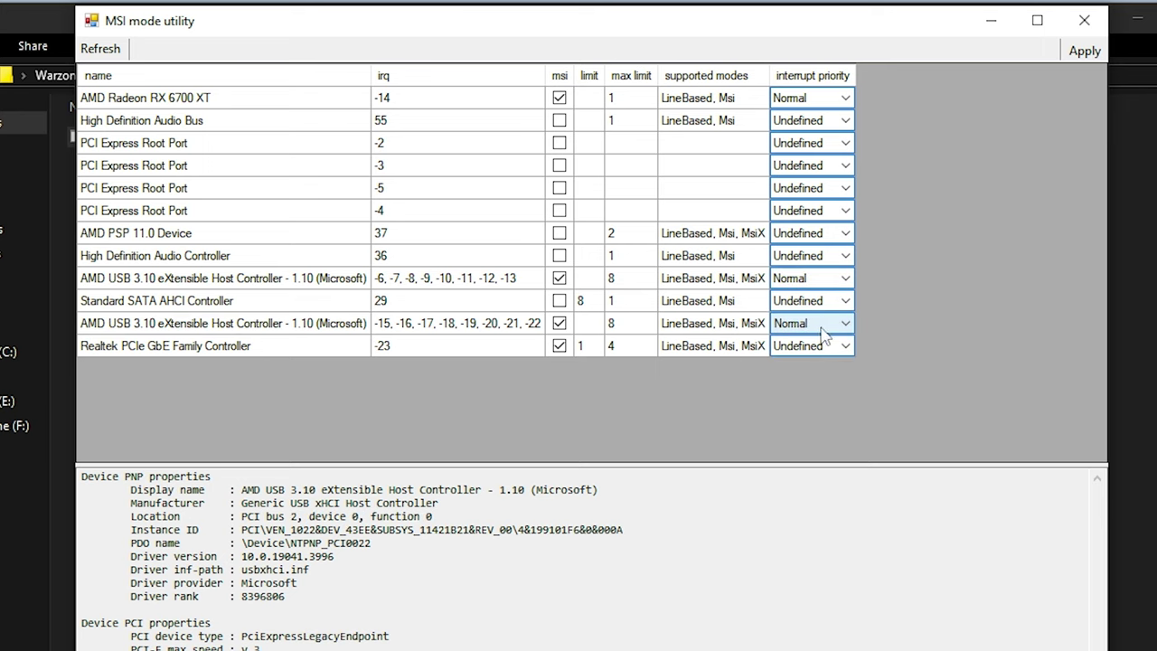
{"action": "left_click", "coordinate": [1087, 52]}
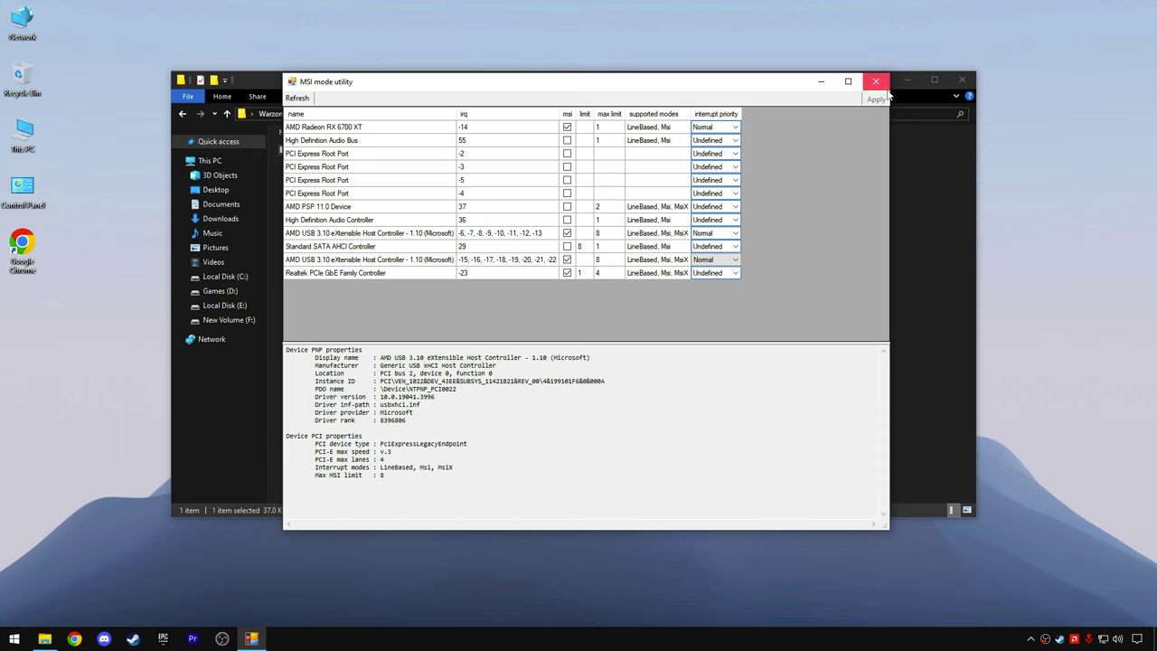
Step: Close MSI mode utility, return to the Warzone Season 3 Optimization FPS PACK folder and close it
{"action": "left_click", "coordinate": [1084, 20]}
{"action": "left_click", "coordinate": [350, 114]}
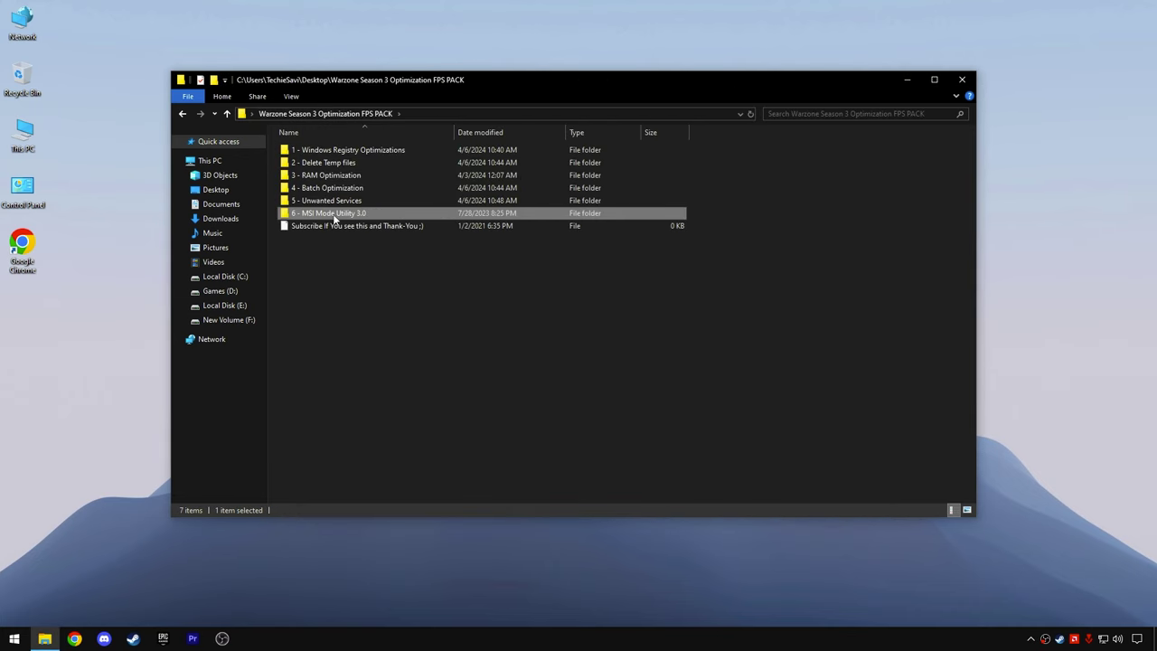
{"action": "left_click", "coordinate": [335, 226]}
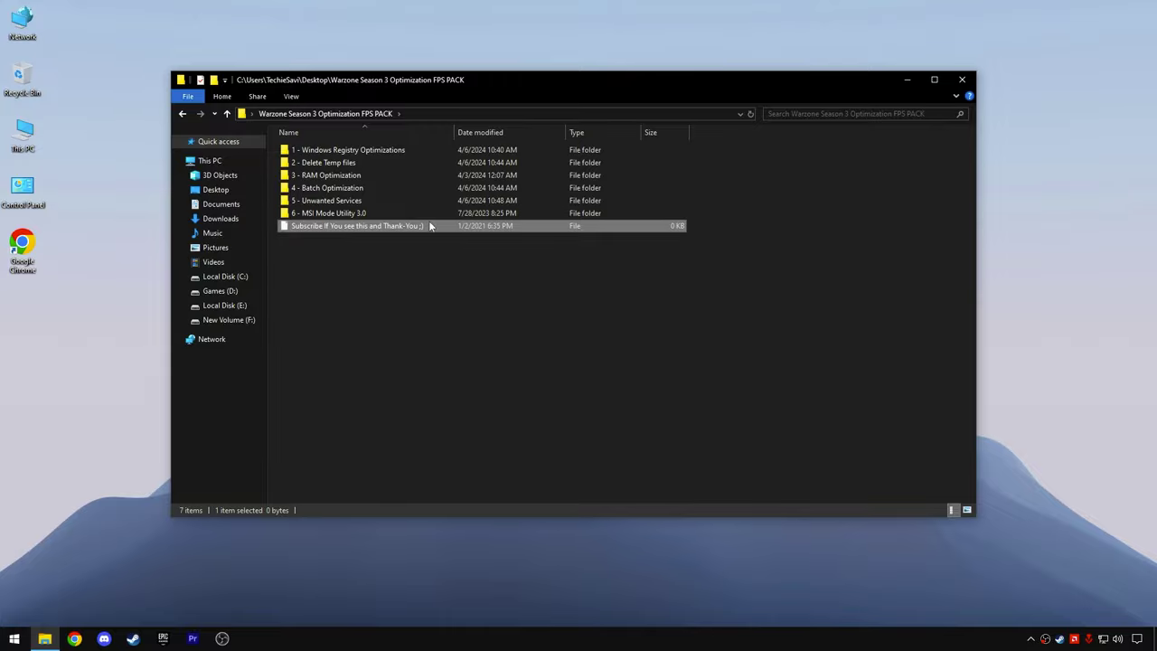
{"action": "left_click", "coordinate": [963, 80]}
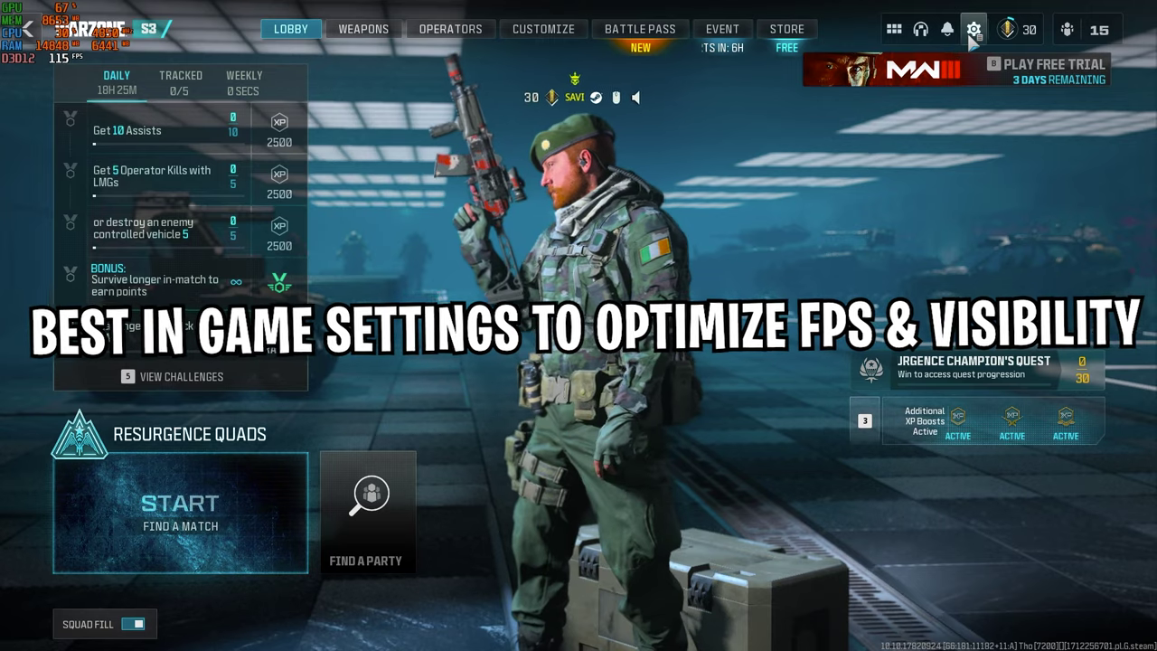
Step: Switch to Warzone and set the graphics Display Mode to Fullscreen Exclusive with a 144.000 screen refresh rate
{"action": "left_click", "coordinate": [972, 30]}
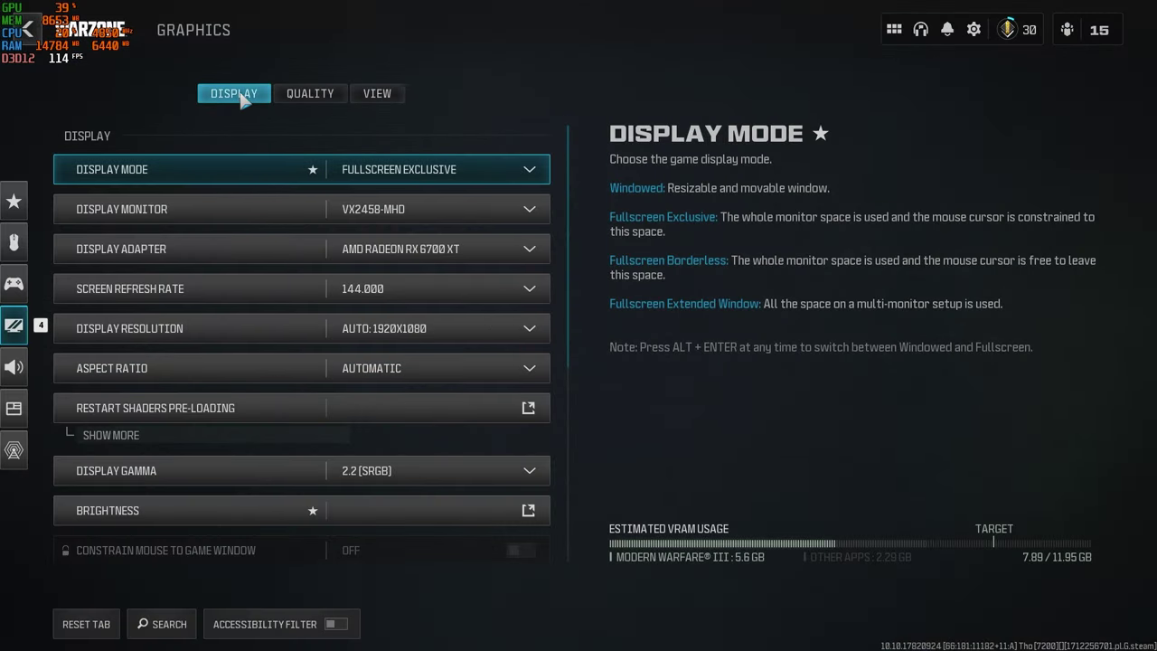
{"action": "left_click", "coordinate": [377, 170]}
{"action": "left_click", "coordinate": [402, 244]}
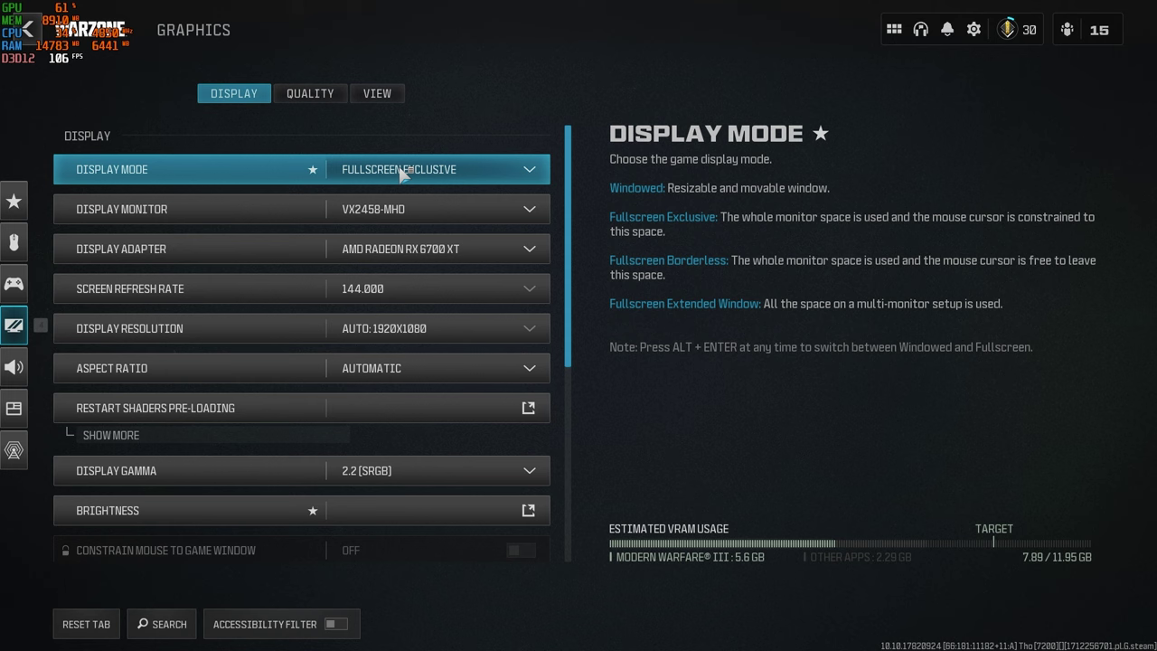
{"action": "left_click", "coordinate": [390, 285]}
{"action": "left_click", "coordinate": [395, 364]}
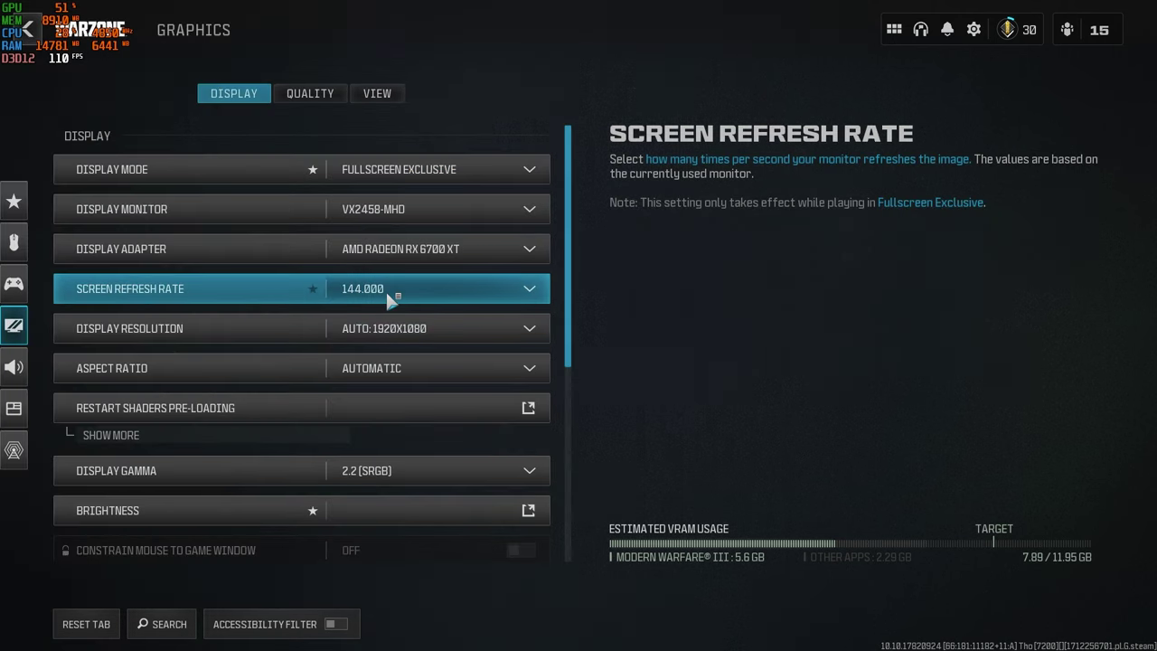
Step: Set Display Gamma to 2.2 (sRGB)
{"action": "scroll", "coordinate": [563, 349], "scroll_direction": "down", "scroll_amount": 2}
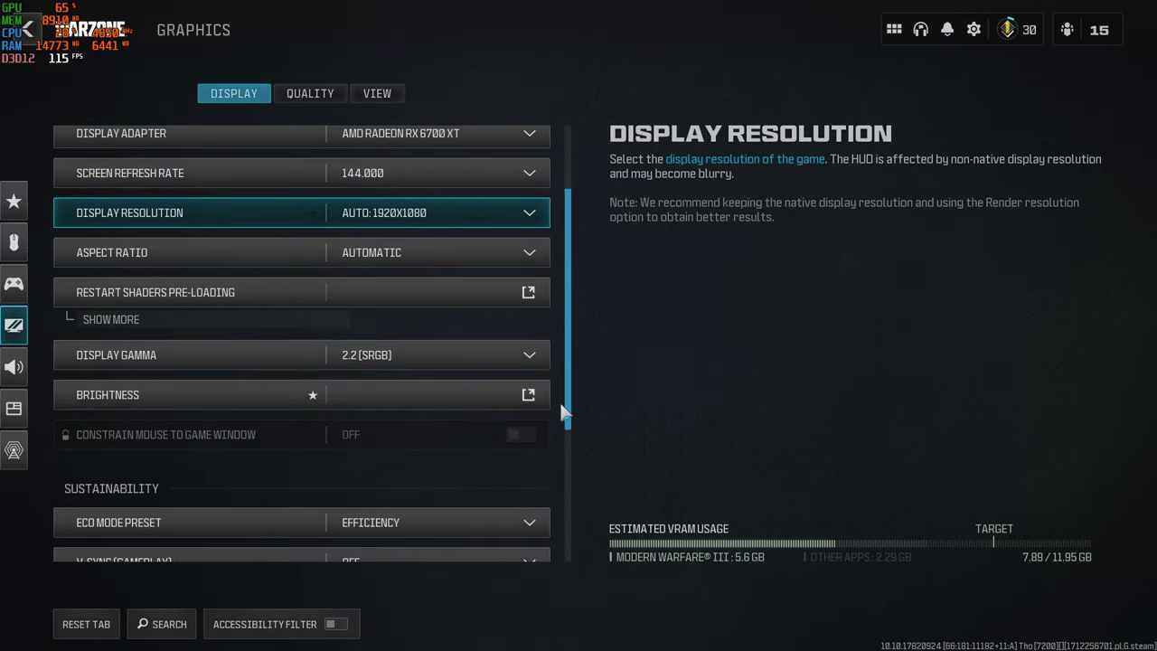
{"action": "left_click", "coordinate": [406, 366]}
{"action": "left_click", "coordinate": [400, 392]}
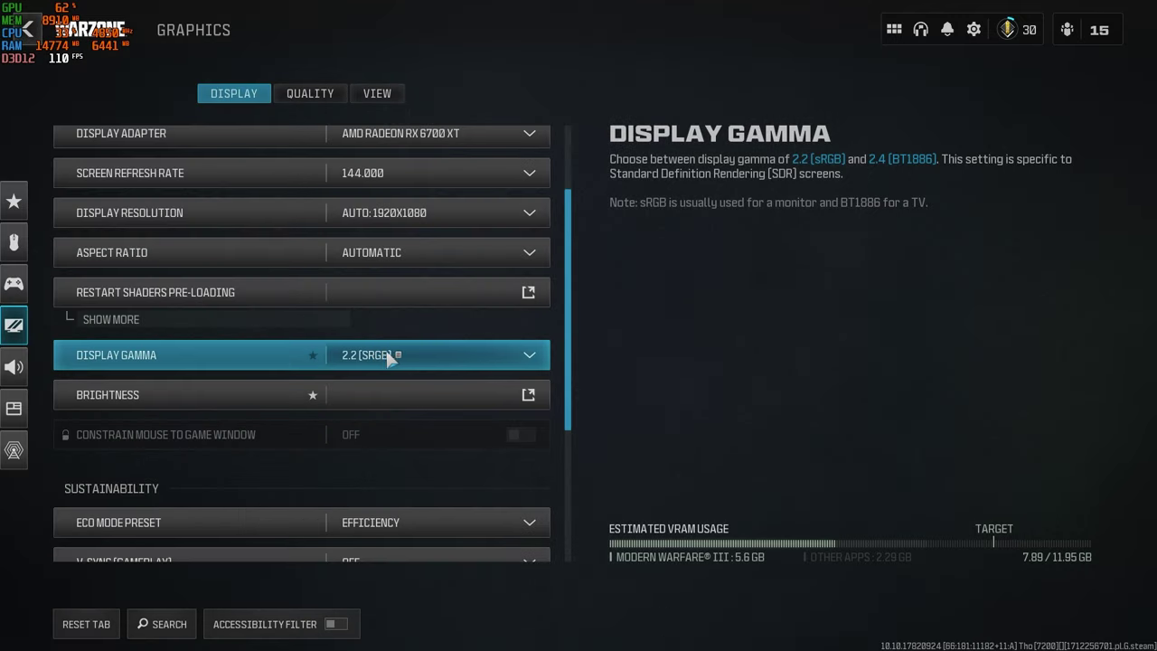
Step: Set V-Sync to Off for both gameplay and menus in the Sustainability settings
{"action": "scroll", "coordinate": [562, 399], "scroll_direction": "down", "scroll_amount": 4}
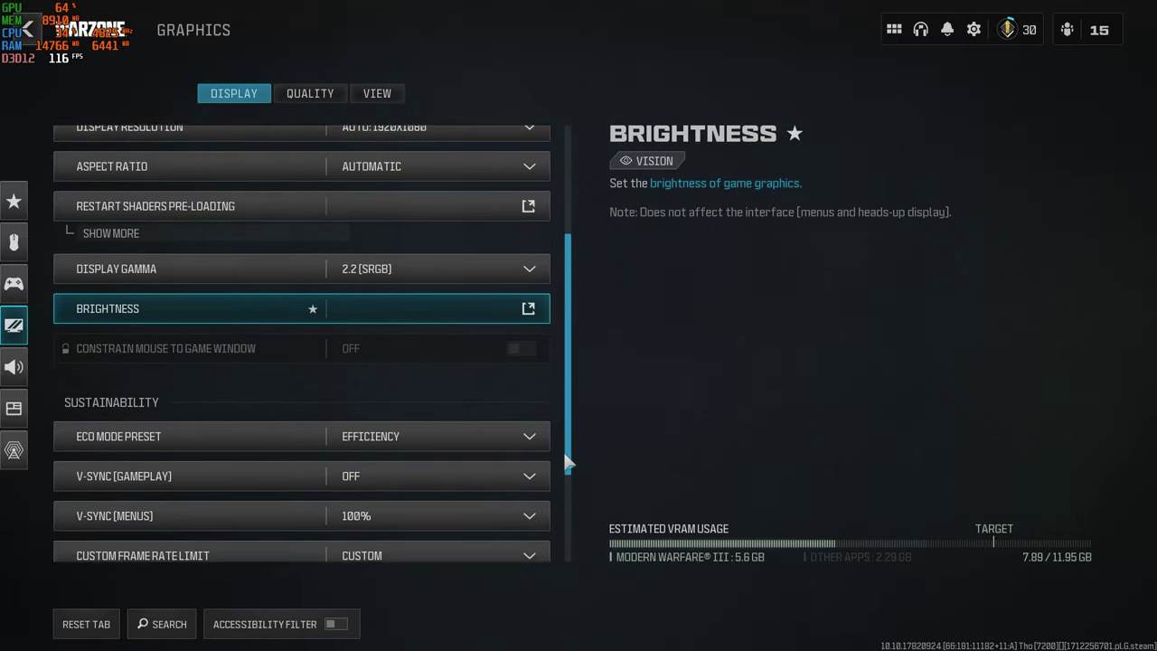
{"action": "left_click", "coordinate": [428, 370]}
{"action": "key", "text": "Escape"}
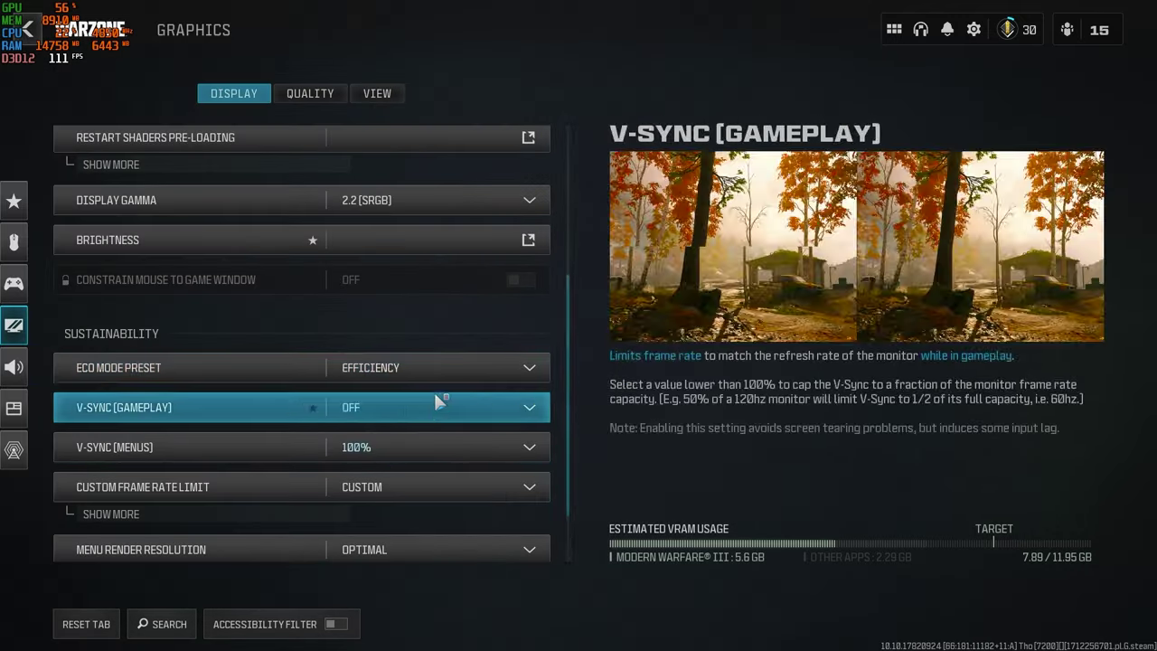
{"action": "left_click", "coordinate": [396, 407]}
{"action": "left_click", "coordinate": [370, 213]}
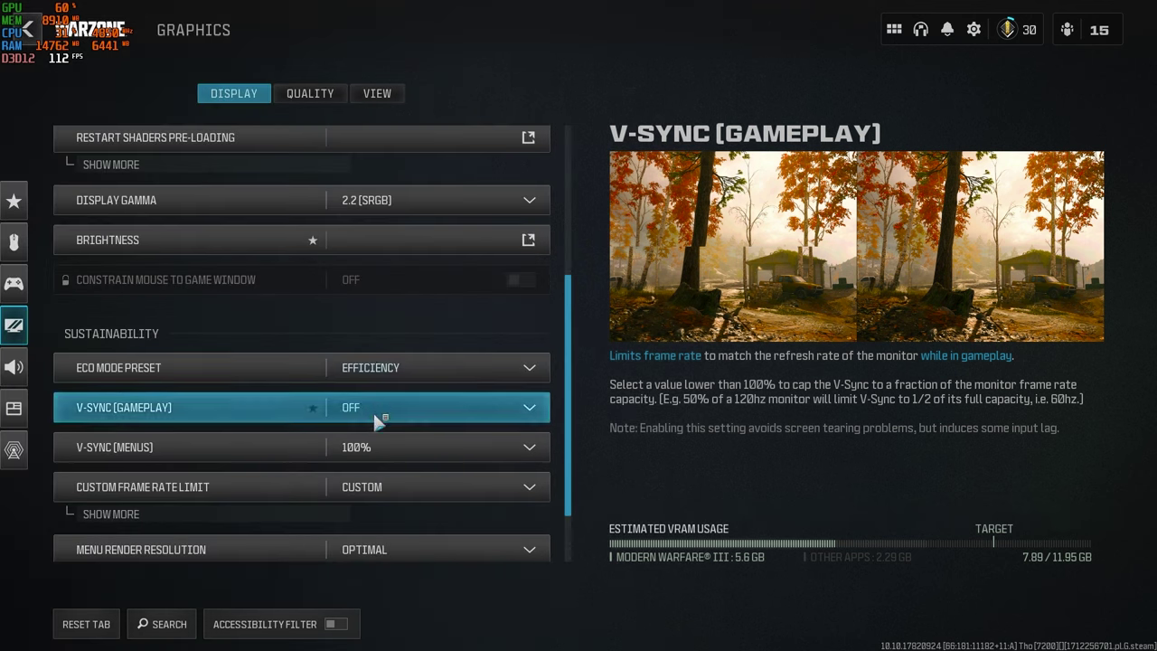
{"action": "left_click", "coordinate": [371, 440]}
{"action": "left_click", "coordinate": [378, 254]}
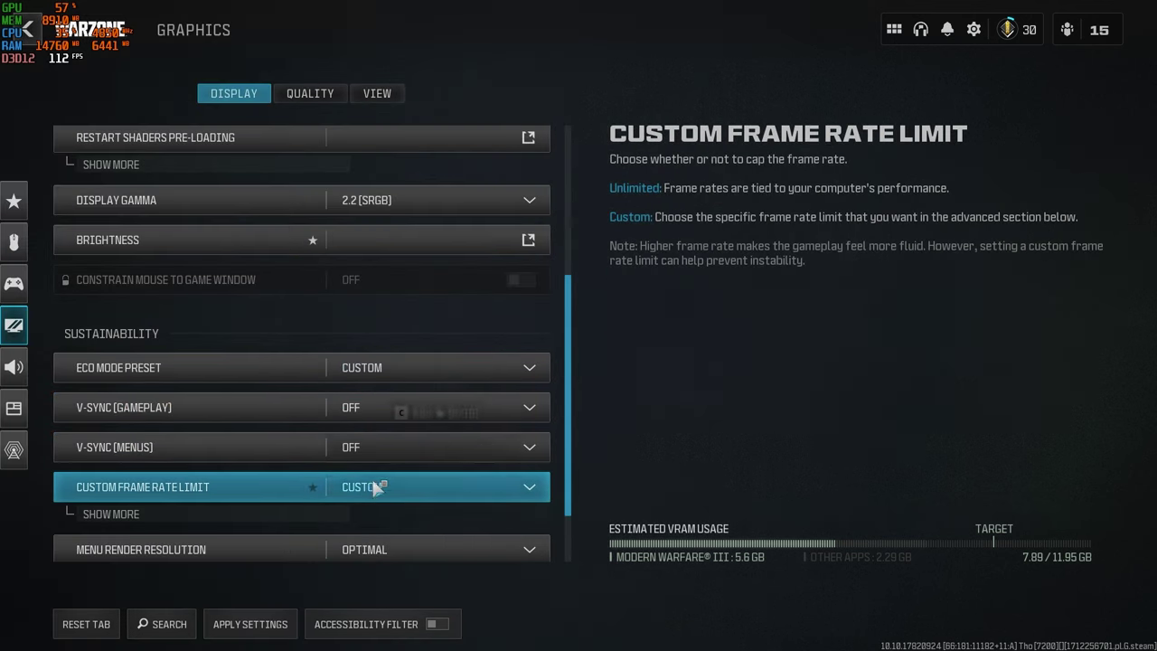
Step: Set Custom Frame Rate Limit to Custom, with limits of 300 for gameplay, 145 for menus and 25 for out of focus
{"action": "left_click", "coordinate": [398, 488]}
{"action": "left_click", "coordinate": [378, 563]}
{"action": "left_click", "coordinate": [251, 512]}
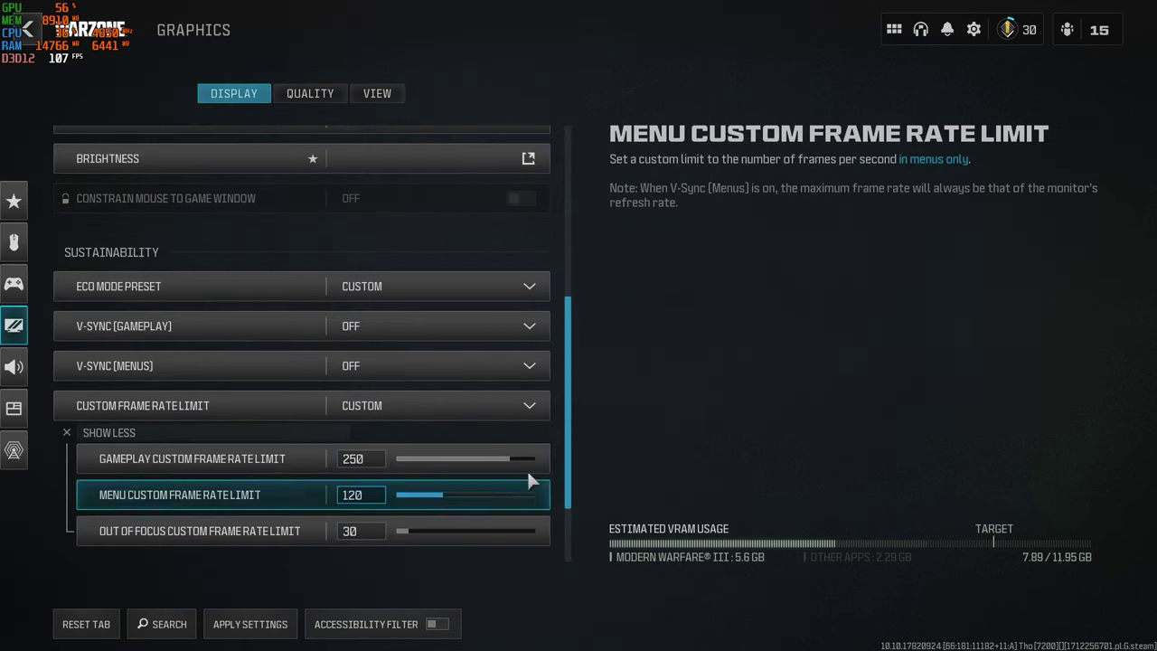
{"action": "scroll", "coordinate": [570, 477], "scroll_direction": "down", "scroll_amount": 1}
{"action": "left_click_drag", "start_coordinate": [508, 422], "coordinate": [542, 422]}
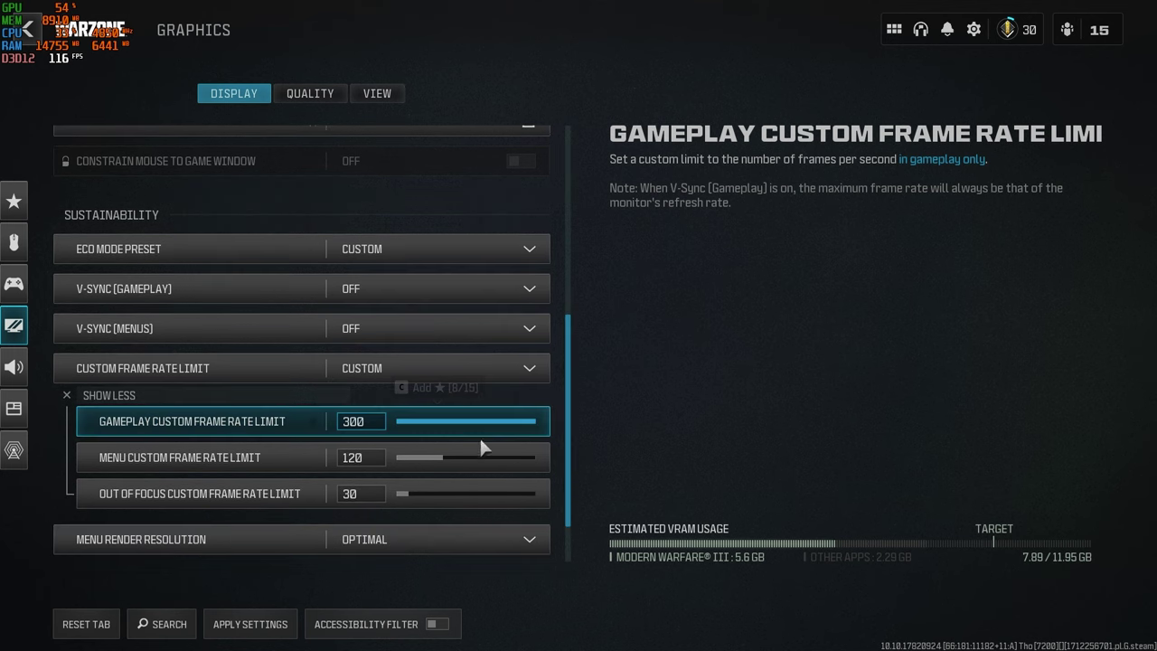
{"action": "left_click", "coordinate": [440, 459]}
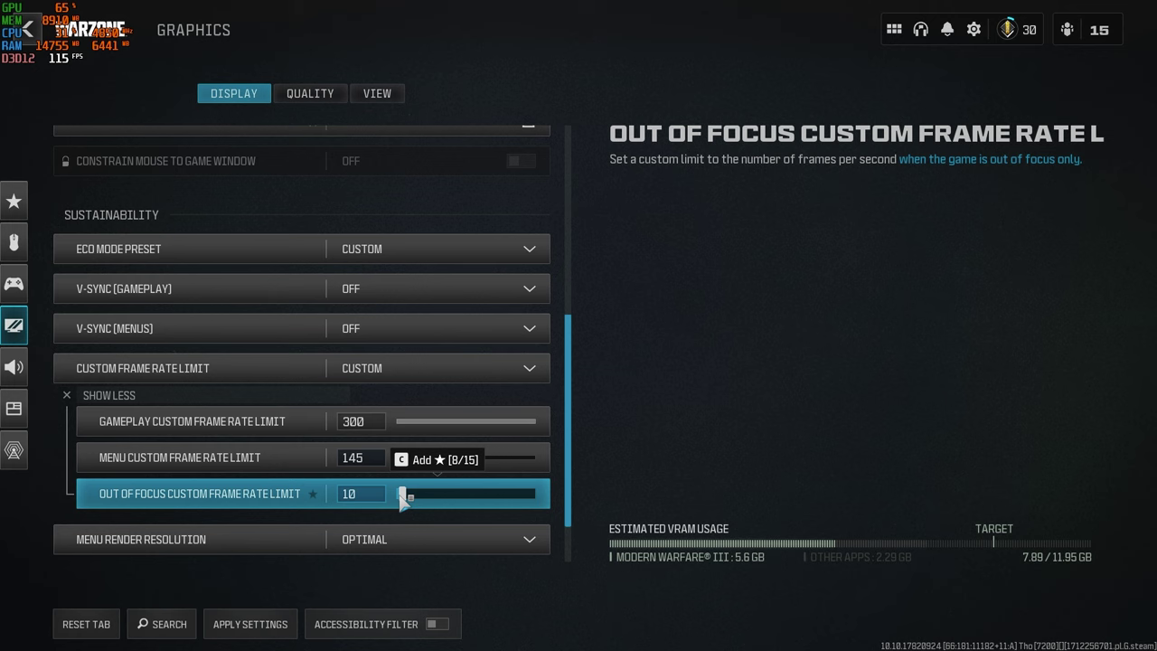
{"action": "left_click_drag", "start_coordinate": [402, 500], "coordinate": [405, 493]}
Step: Set Menu Render Resolution to Maximal and apply the display settings
{"action": "scroll", "coordinate": [567, 511], "scroll_direction": "down", "scroll_amount": 1}
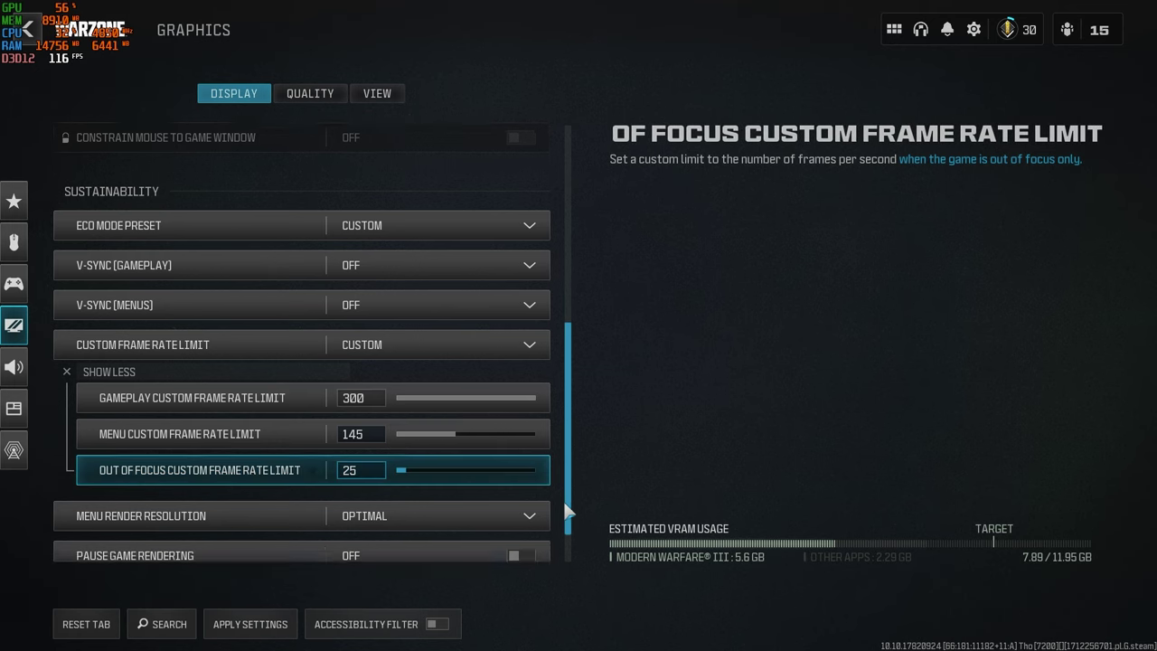
{"action": "scroll", "coordinate": [567, 511], "scroll_direction": "down", "scroll_amount": 2}
{"action": "left_click", "coordinate": [440, 465]}
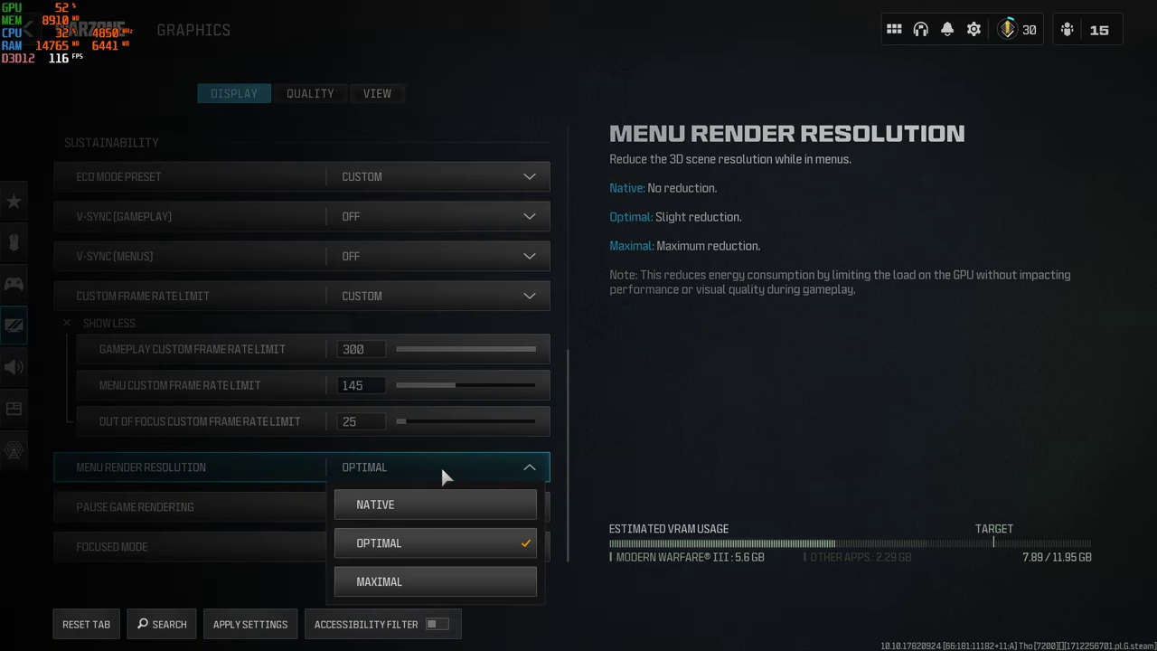
{"action": "left_click", "coordinate": [411, 578]}
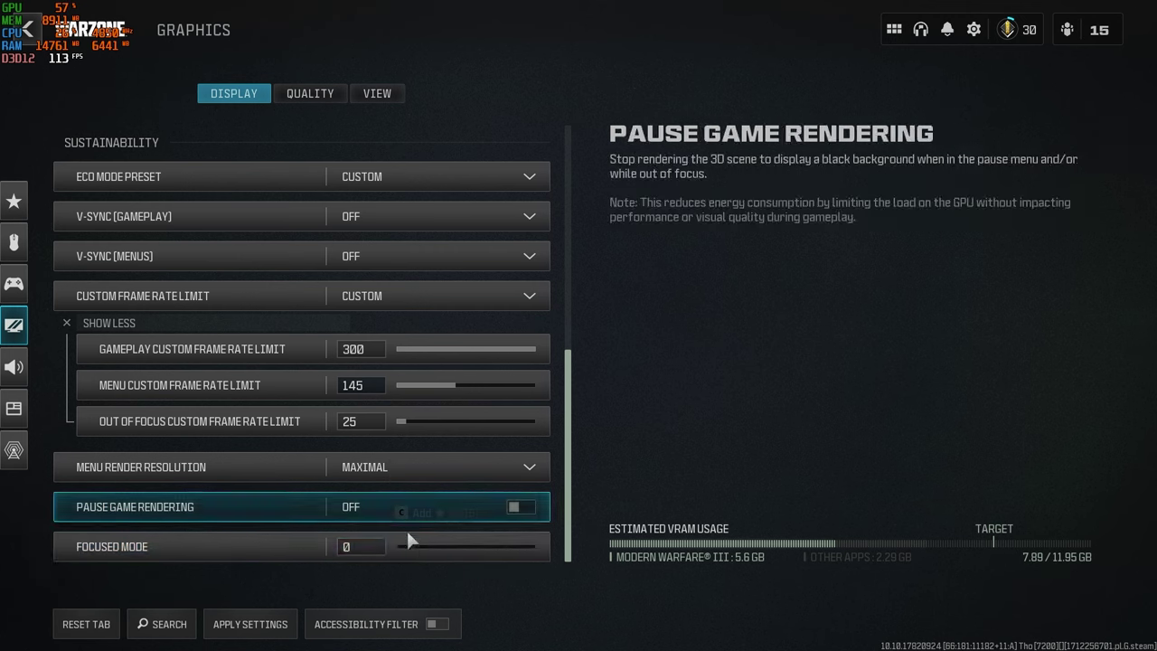
{"action": "left_click", "coordinate": [250, 623]}
Step: Open the Quality graphics settings and set Dynamic Resolution to Off
{"action": "left_click", "coordinate": [309, 93]}
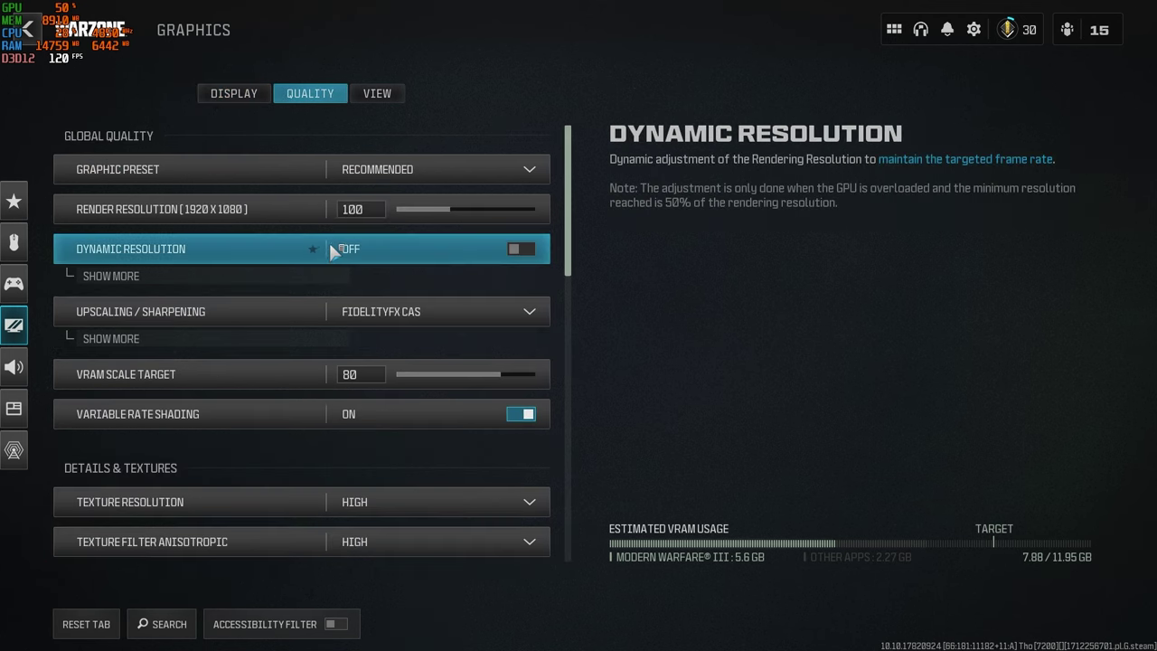
{"action": "left_click", "coordinate": [508, 252]}
{"action": "left_click", "coordinate": [504, 256]}
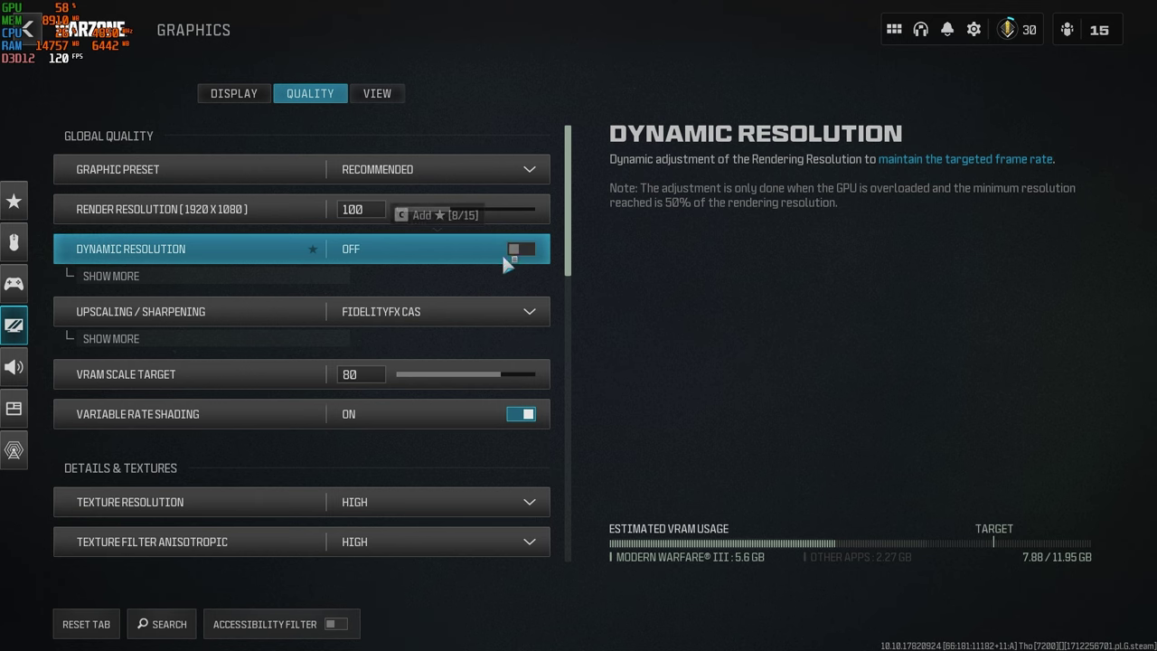
Step: Set Upscaling / Sharpening to AMD FSR 3.0 with the Native FSR preset
{"action": "left_click", "coordinate": [443, 303]}
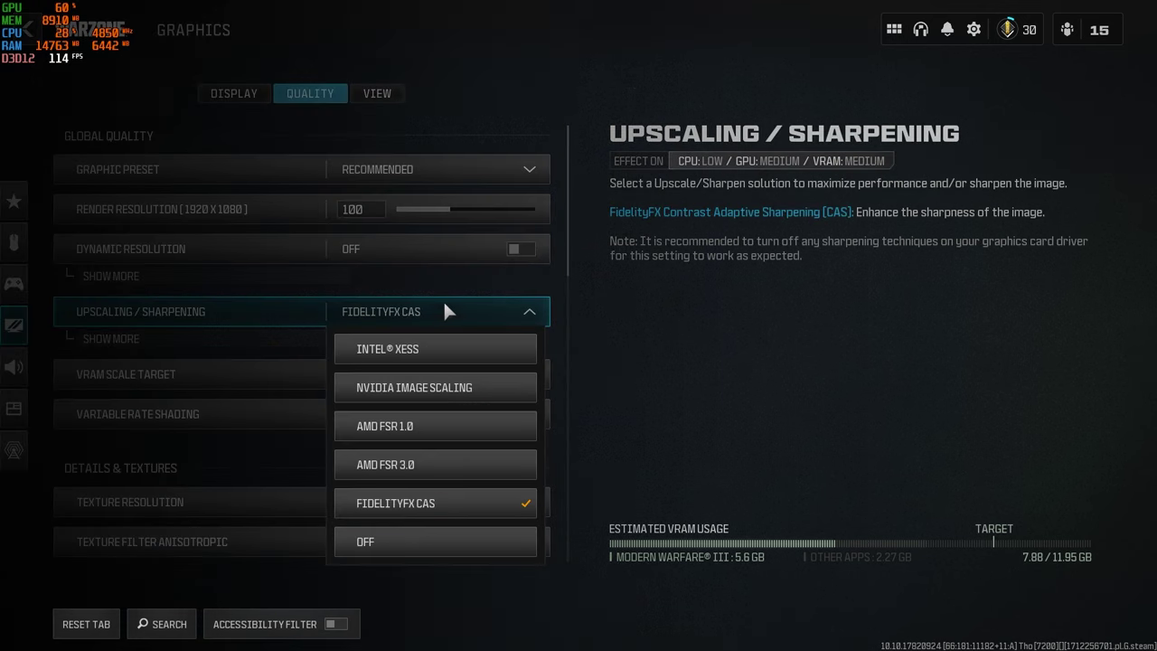
{"action": "left_click", "coordinate": [413, 465]}
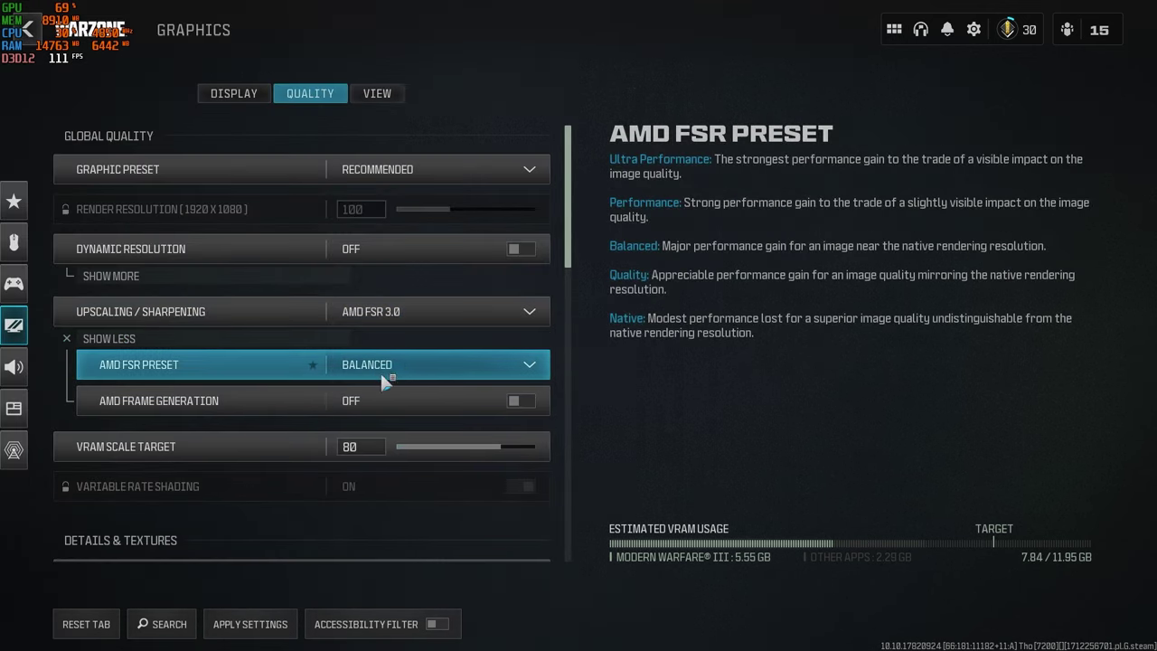
{"action": "left_click", "coordinate": [386, 367]}
{"action": "left_click", "coordinate": [388, 556]}
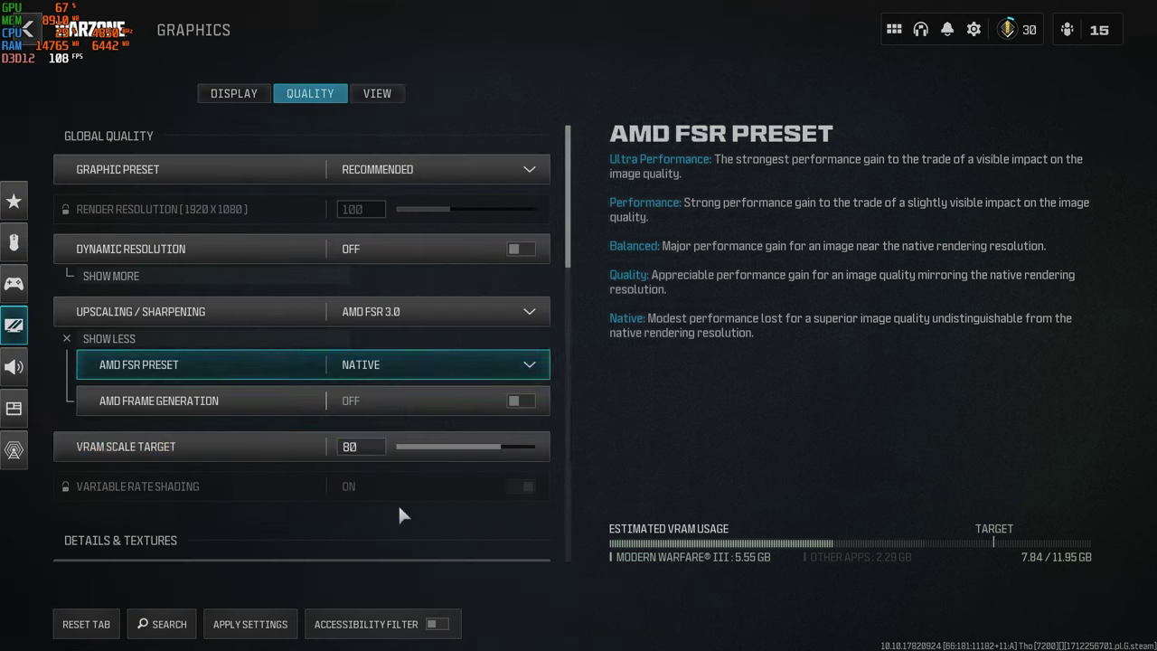
Step: Keep AMD Frame Generation off and the VRAM Scale Target at 80
{"action": "left_click", "coordinate": [521, 403]}
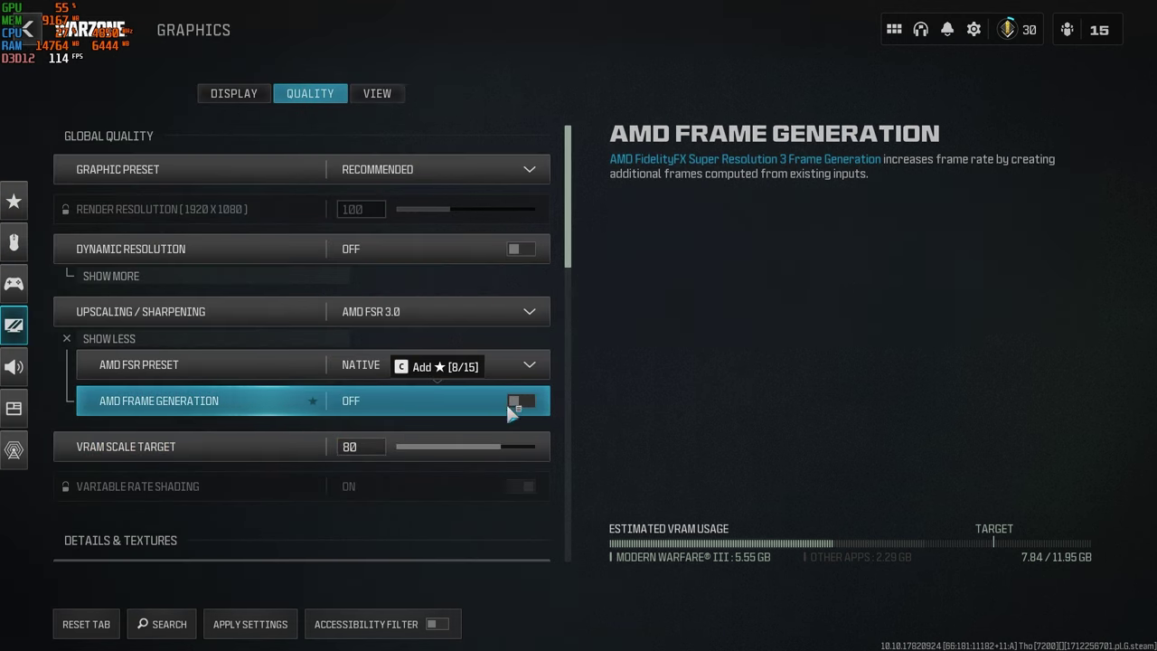
{"action": "left_click", "coordinate": [539, 448]}
{"action": "left_click", "coordinate": [351, 451]}
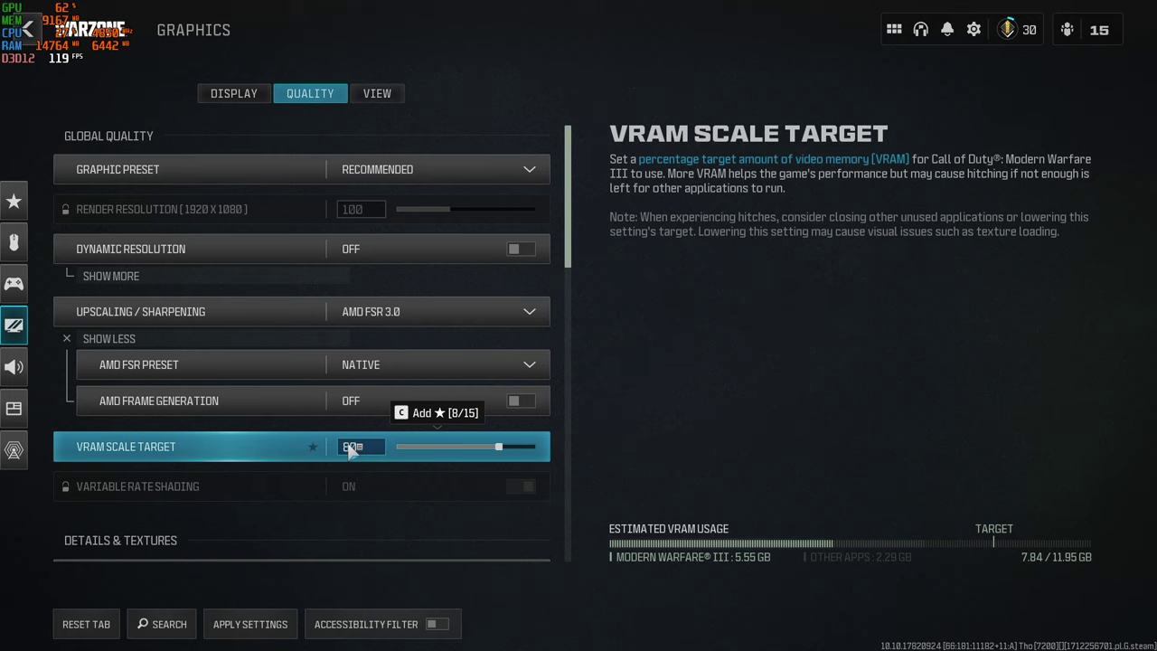
Step: Set Texture Resolution to Low and Texture Filter Anisotropic to High
{"action": "left_click_drag", "start_coordinate": [562, 248], "coordinate": [572, 353]}
{"action": "left_click", "coordinate": [435, 287]}
{"action": "left_click", "coordinate": [429, 364]}
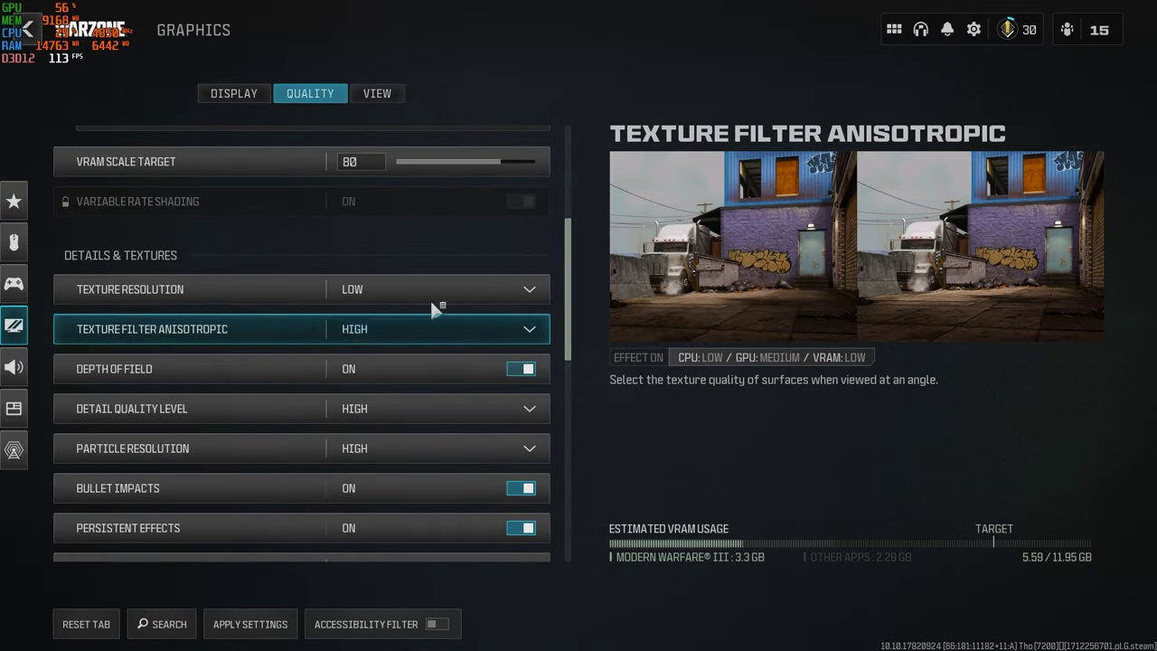
{"action": "left_click", "coordinate": [419, 331]}
{"action": "left_click", "coordinate": [403, 441]}
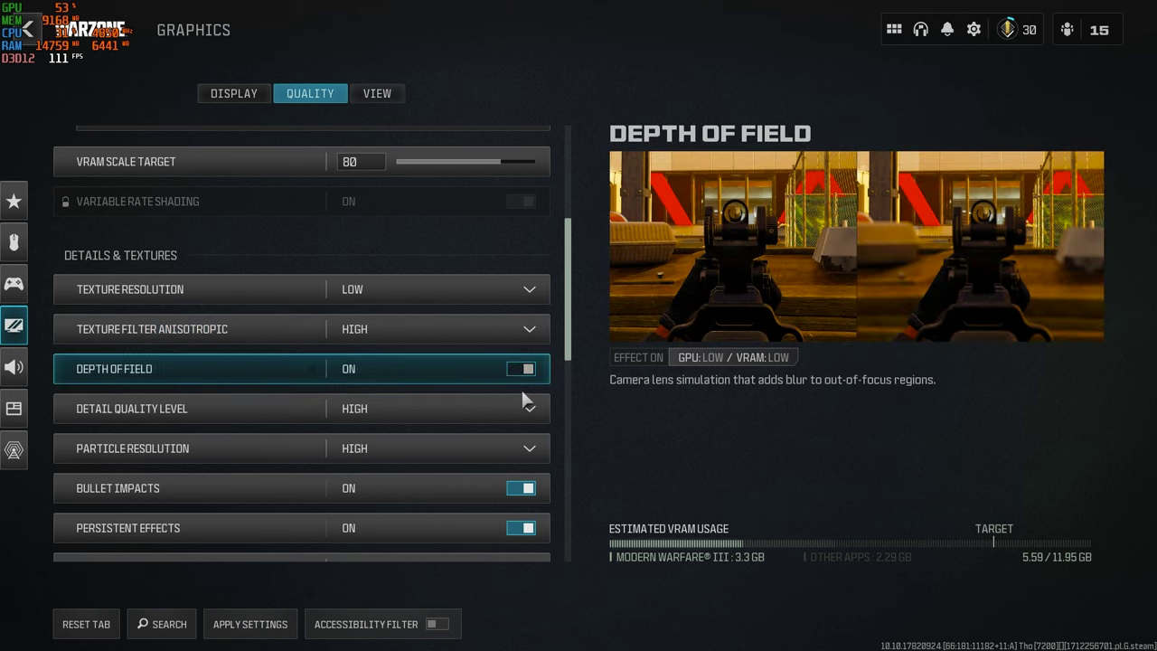
Step: Turn off Depth of Field and set Detail Quality Level to Low
{"action": "left_click", "coordinate": [524, 369]}
{"action": "left_click", "coordinate": [493, 403]}
{"action": "left_click", "coordinate": [451, 440]}
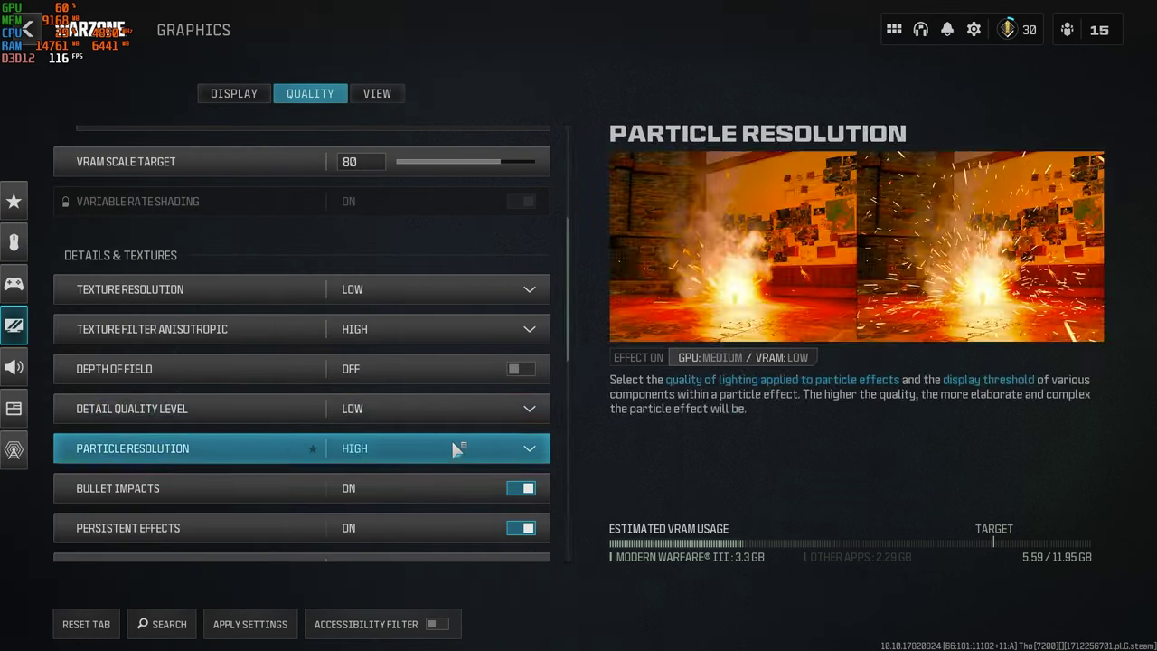
Step: Set Particle Resolution to Low, keeping Bullet Impacts on and Persistent Effects off
{"action": "left_click", "coordinate": [412, 448]}
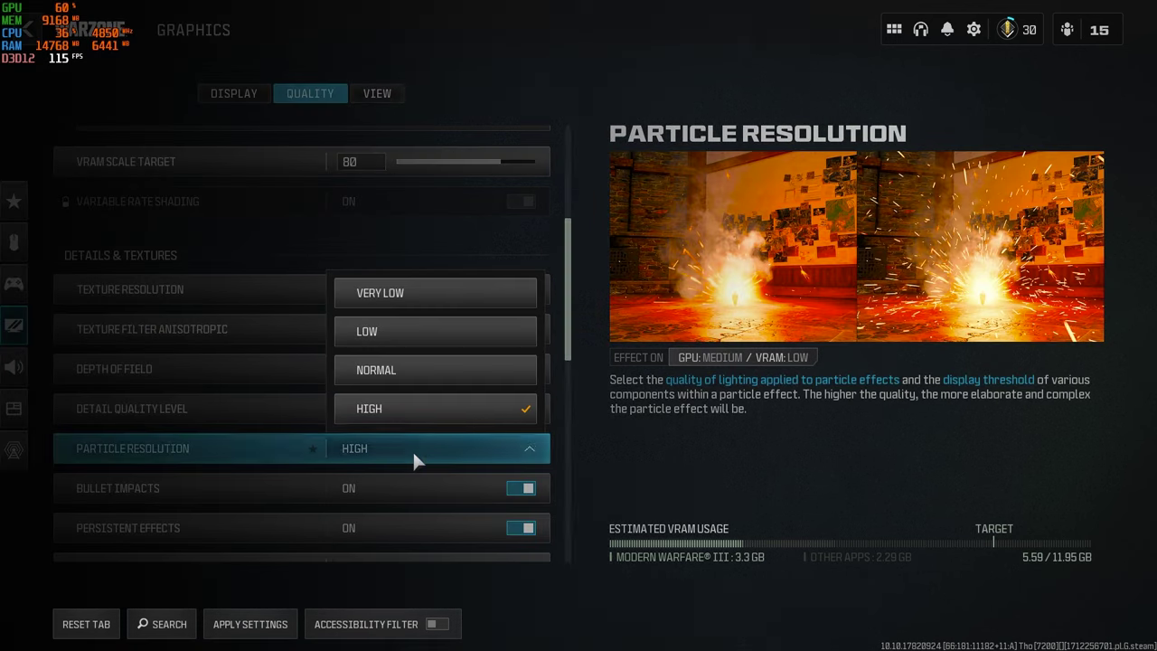
{"action": "left_click", "coordinate": [397, 328]}
{"action": "left_click", "coordinate": [520, 488]}
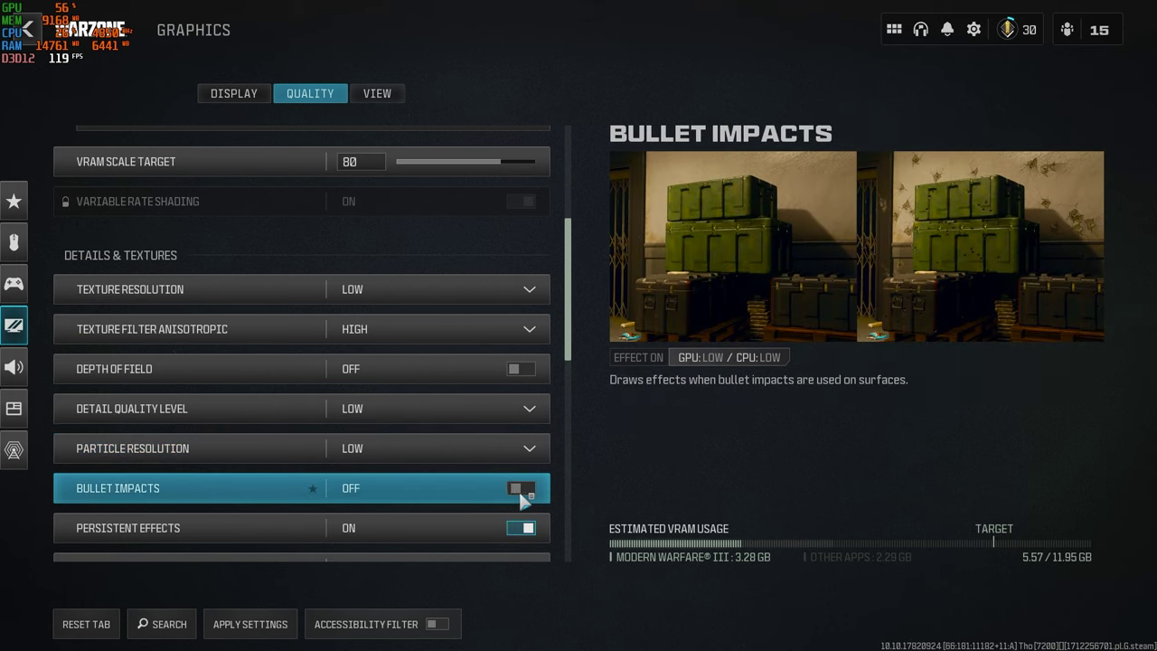
{"action": "left_click", "coordinate": [520, 488]}
Step: Set Shader Quality to Medium and disable On-Demand Texture Streaming
{"action": "scroll", "coordinate": [563, 351], "scroll_direction": "down", "scroll_amount": 4}
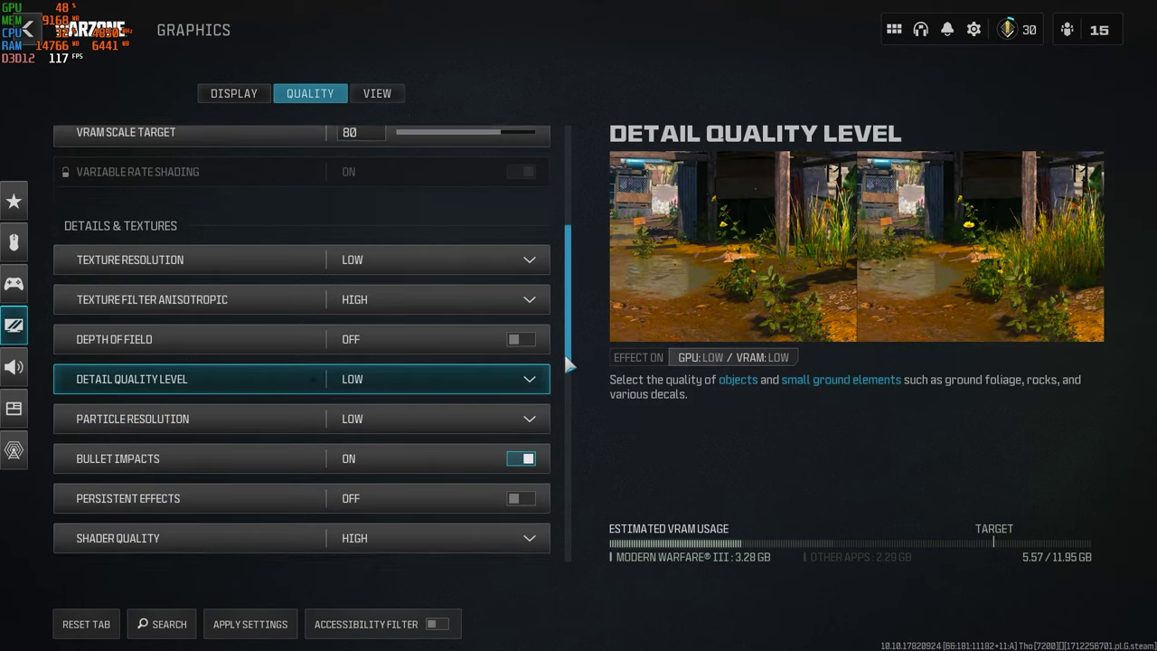
{"action": "left_click", "coordinate": [495, 369]}
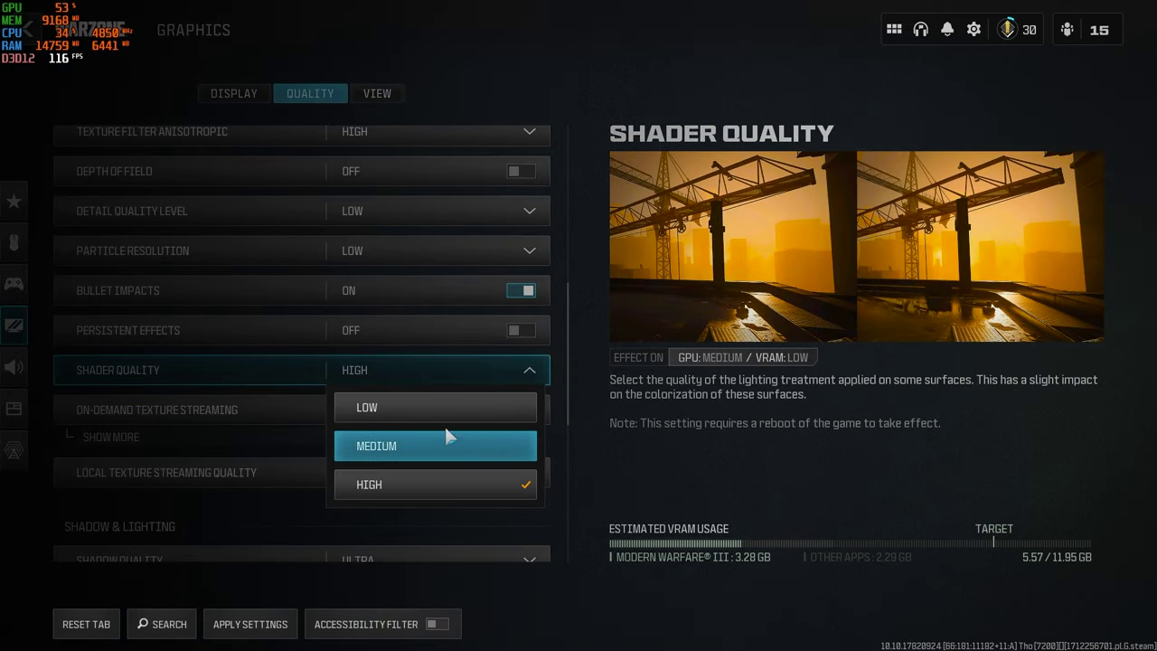
{"action": "left_click", "coordinate": [440, 442]}
{"action": "left_click", "coordinate": [521, 409]}
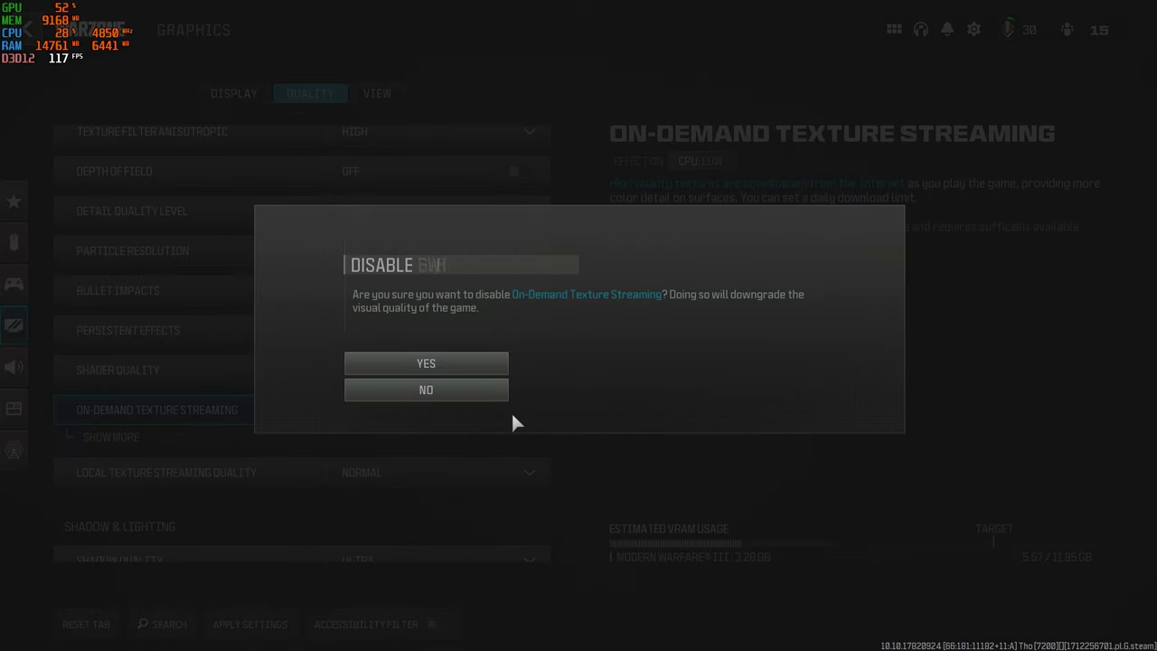
{"action": "left_click", "coordinate": [449, 361]}
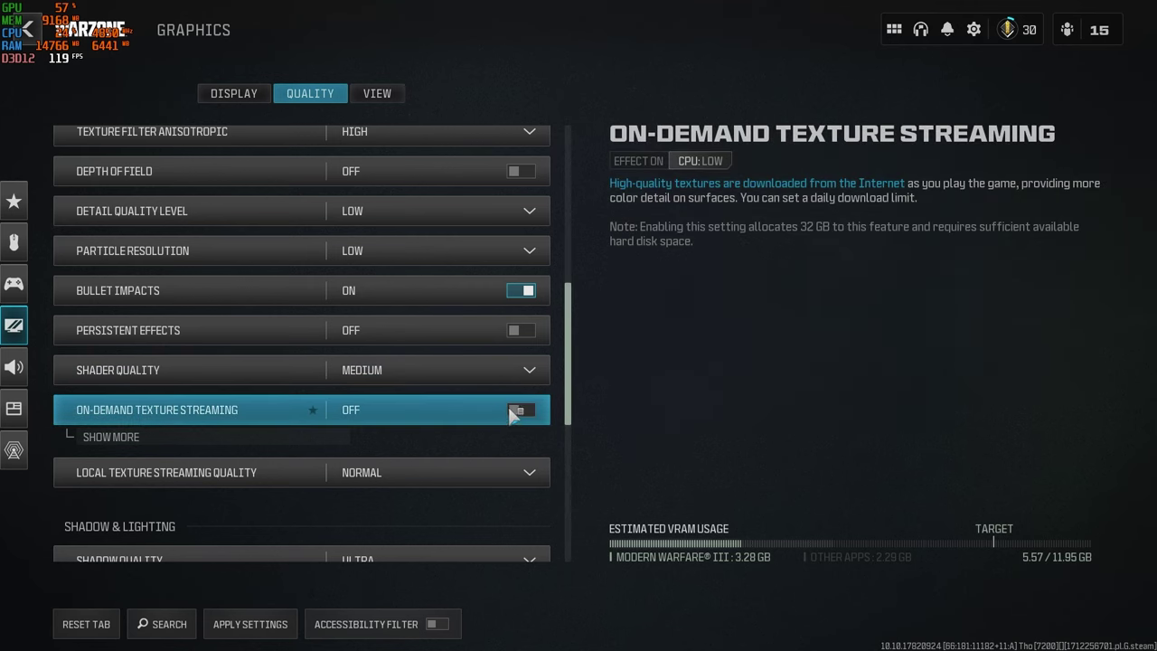
Step: Set both Local Texture Streaming Quality and Shadow Quality to Low
{"action": "left_click", "coordinate": [481, 471]}
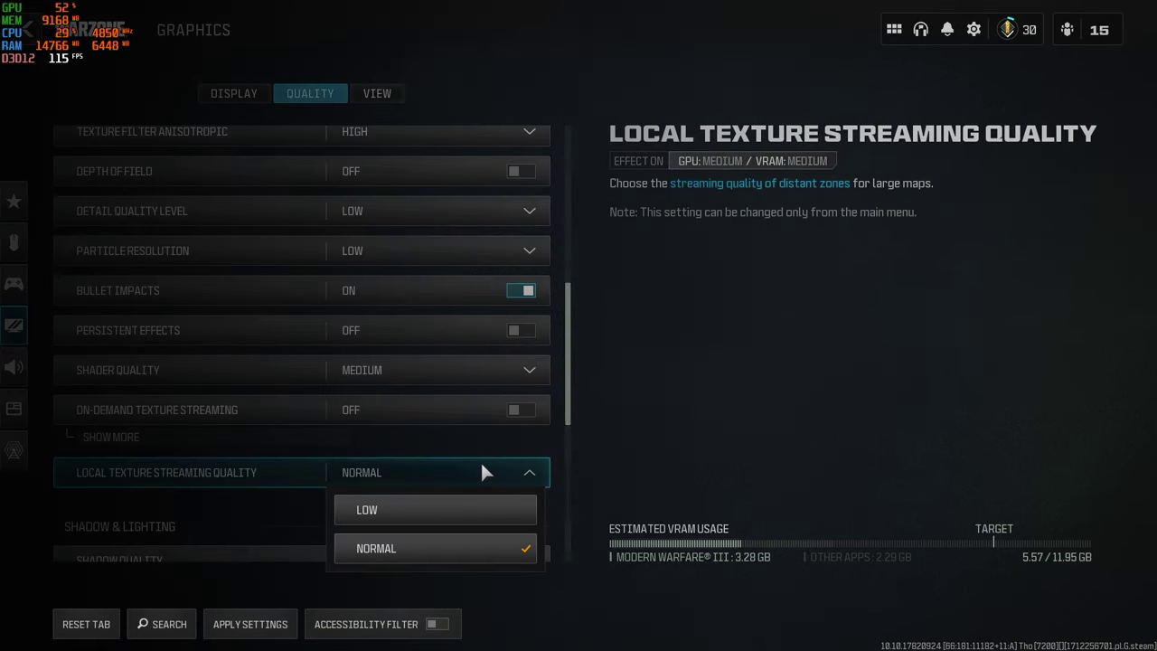
{"action": "left_click", "coordinate": [450, 511]}
{"action": "left_click_drag", "start_coordinate": [574, 411], "coordinate": [559, 468]}
{"action": "left_click", "coordinate": [436, 366]}
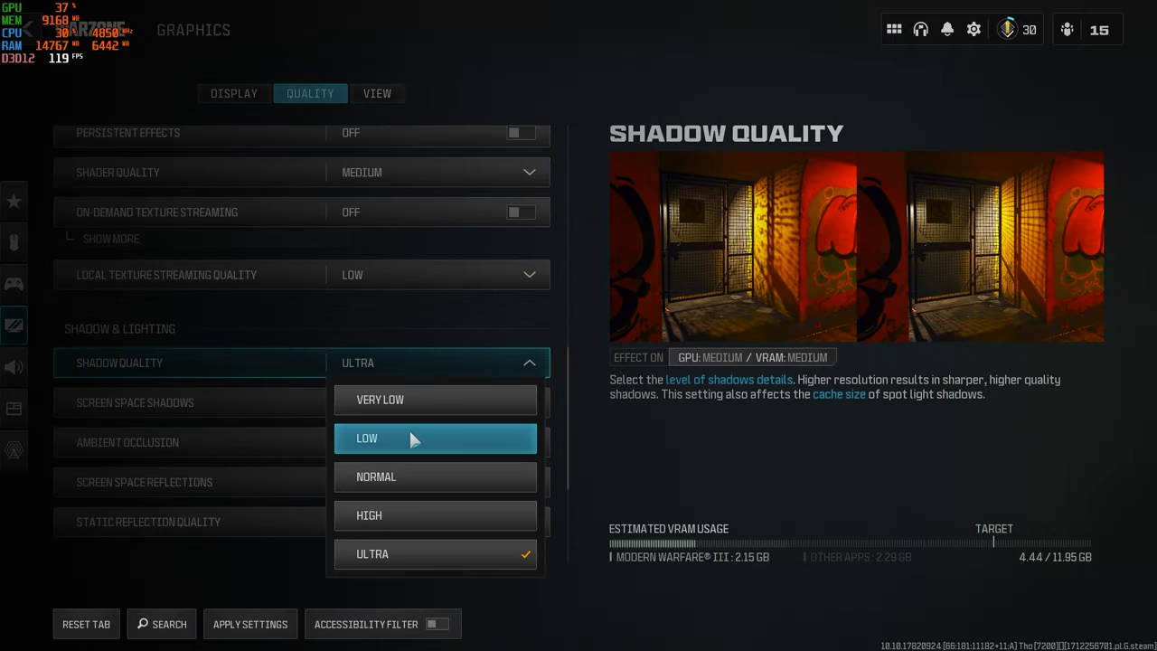
{"action": "left_click", "coordinate": [482, 437]}
Step: Set Screen Space Shadows and Ambient Occlusion to Off
{"action": "left_click", "coordinate": [398, 406]}
{"action": "left_click", "coordinate": [398, 439]}
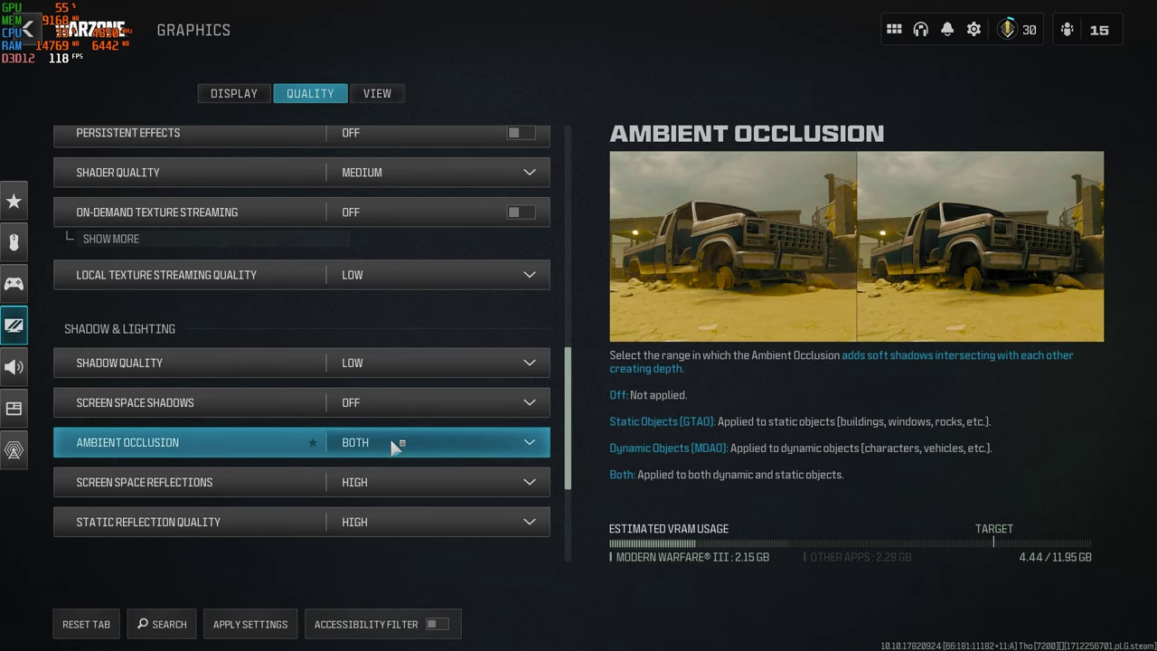
{"action": "left_click", "coordinate": [400, 443]}
{"action": "left_click", "coordinate": [396, 291]}
Step: Set Screen Space Reflections to Off and Static Reflection Quality to Low
{"action": "left_click", "coordinate": [393, 484]}
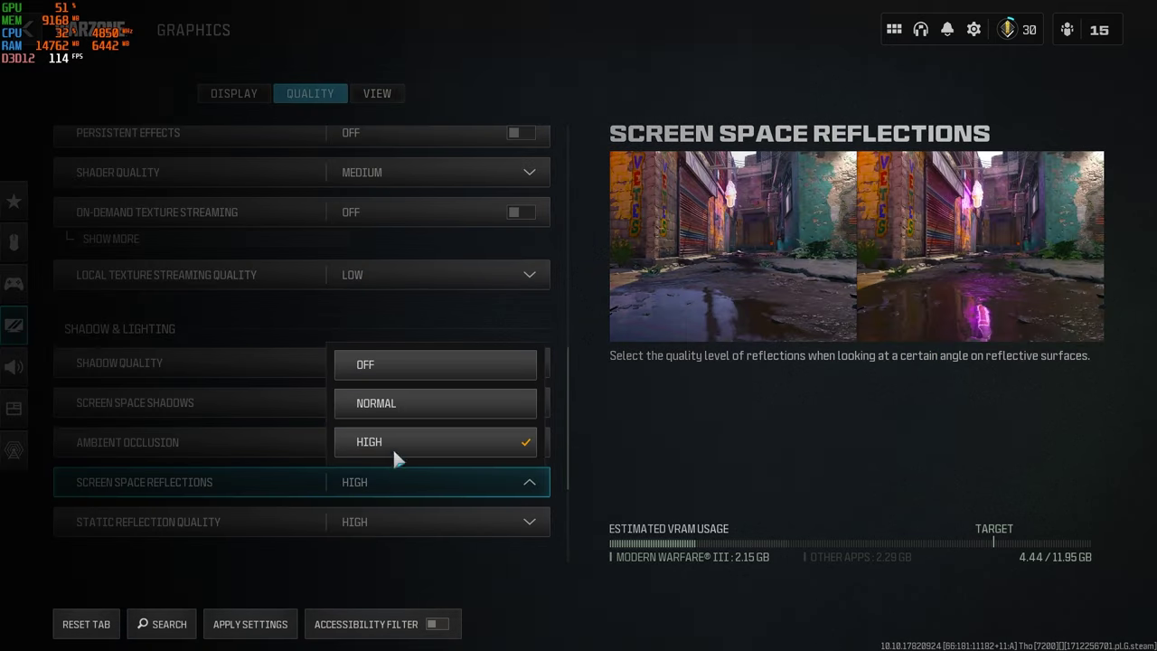
{"action": "left_click", "coordinate": [390, 366]}
{"action": "left_click", "coordinate": [382, 521]}
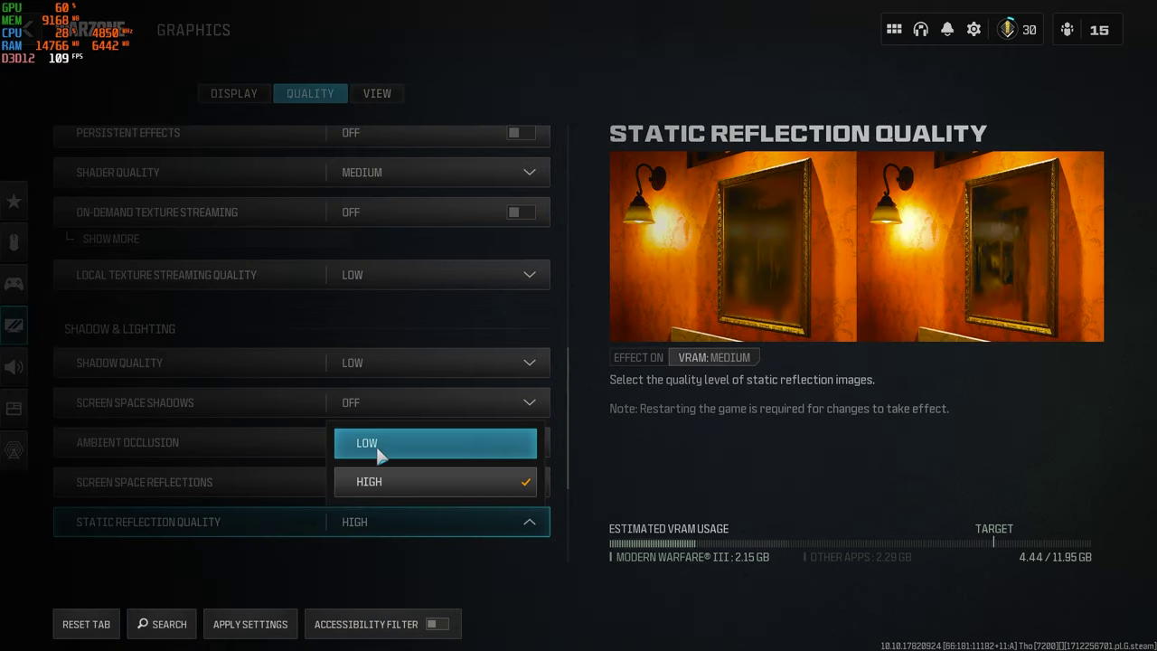
{"action": "left_click", "coordinate": [409, 442]}
Step: In the environment settings, set Tessellation to Off and Volumetric Quality to Low
{"action": "left_click_drag", "start_coordinate": [563, 451], "coordinate": [564, 523]}
{"action": "left_click", "coordinate": [420, 391]}
{"action": "left_click", "coordinate": [418, 416]}
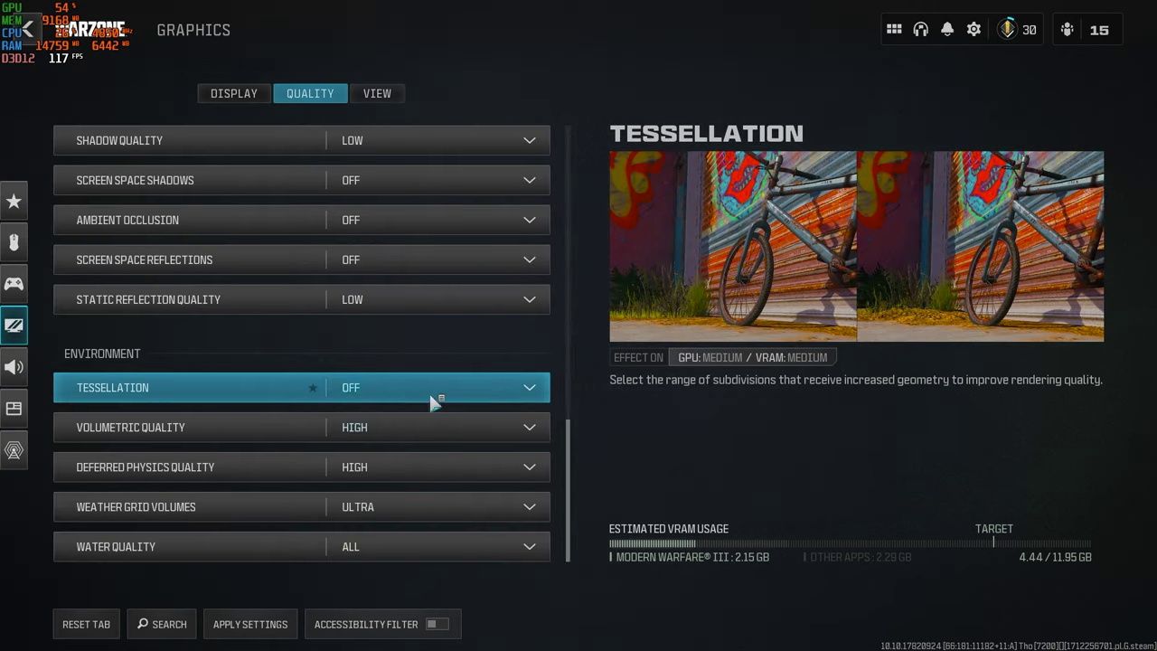
{"action": "left_click", "coordinate": [390, 429]}
{"action": "left_click", "coordinate": [390, 457]}
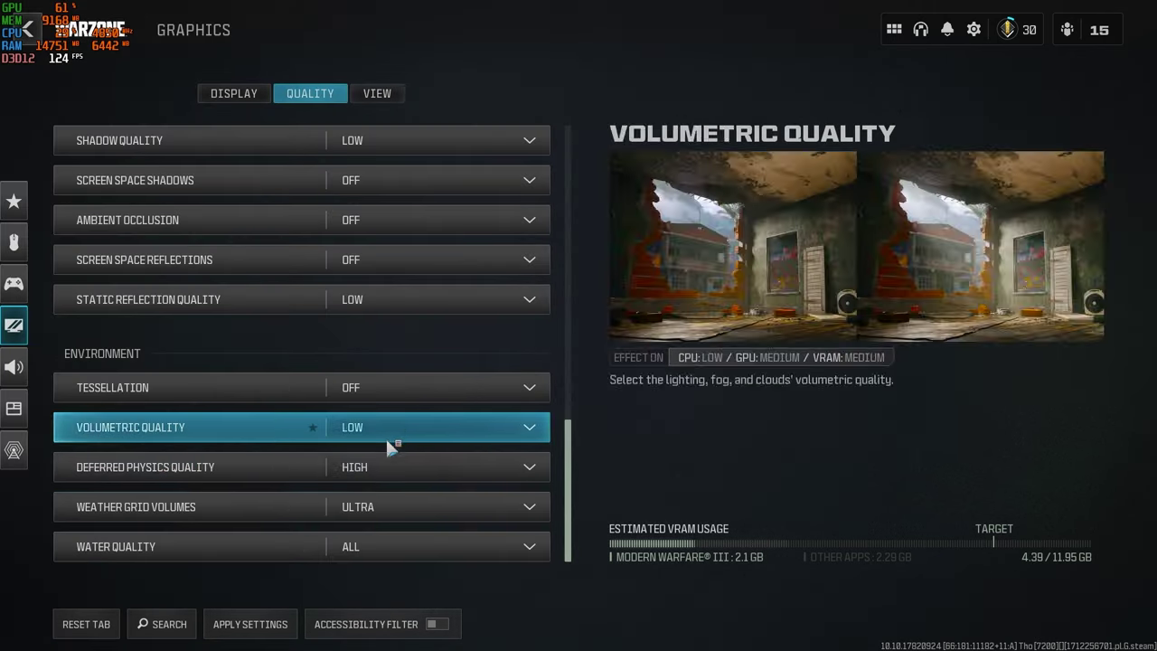
Step: Set Deferred Physics Quality and Weather Grid Volumes to Off
{"action": "left_click", "coordinate": [391, 466]}
{"action": "left_click", "coordinate": [401, 501]}
{"action": "left_click", "coordinate": [392, 506]}
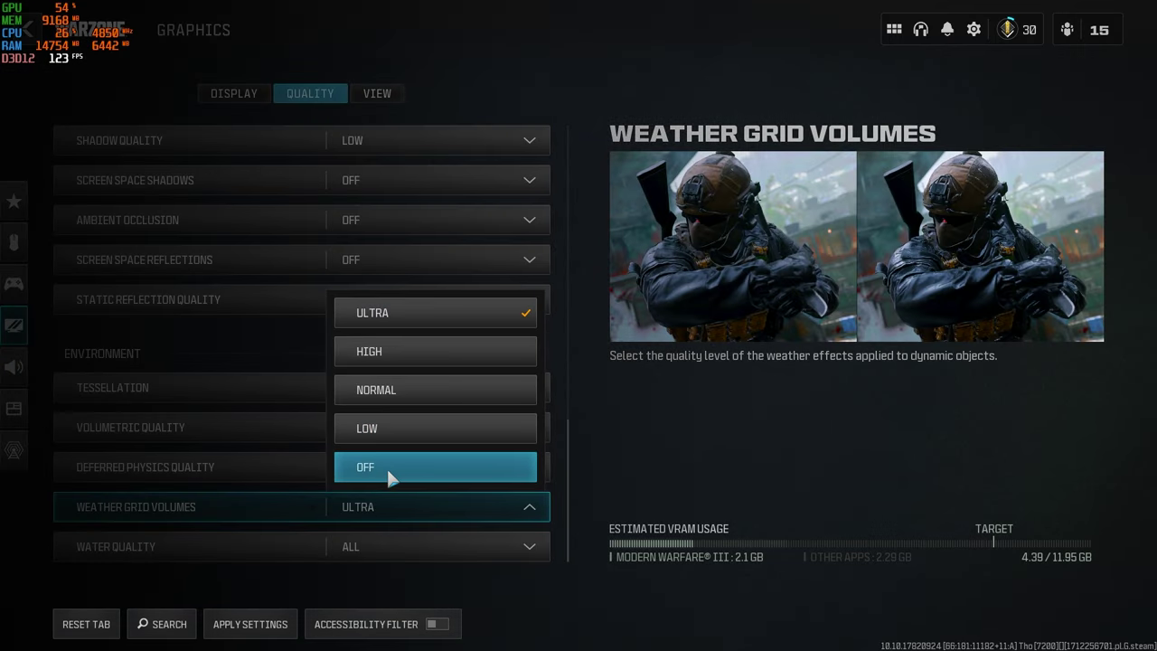
{"action": "left_click", "coordinate": [395, 475]}
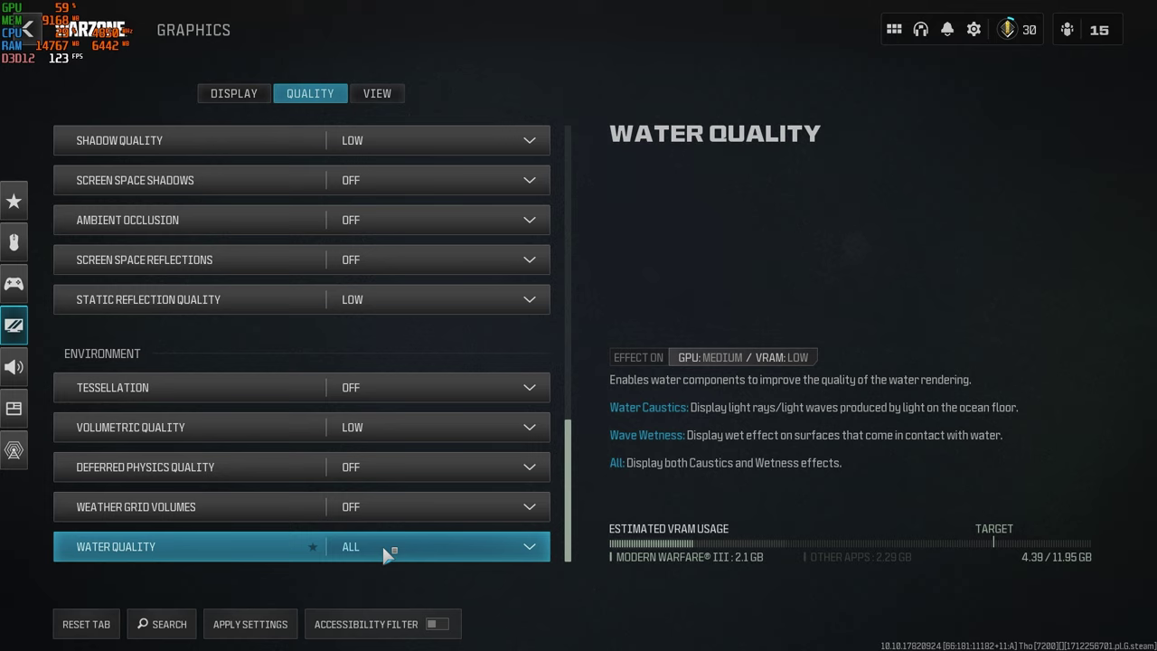
Step: Set Water Quality to Off in the environment settings
{"action": "left_click", "coordinate": [378, 543]}
{"action": "left_click", "coordinate": [377, 390]}
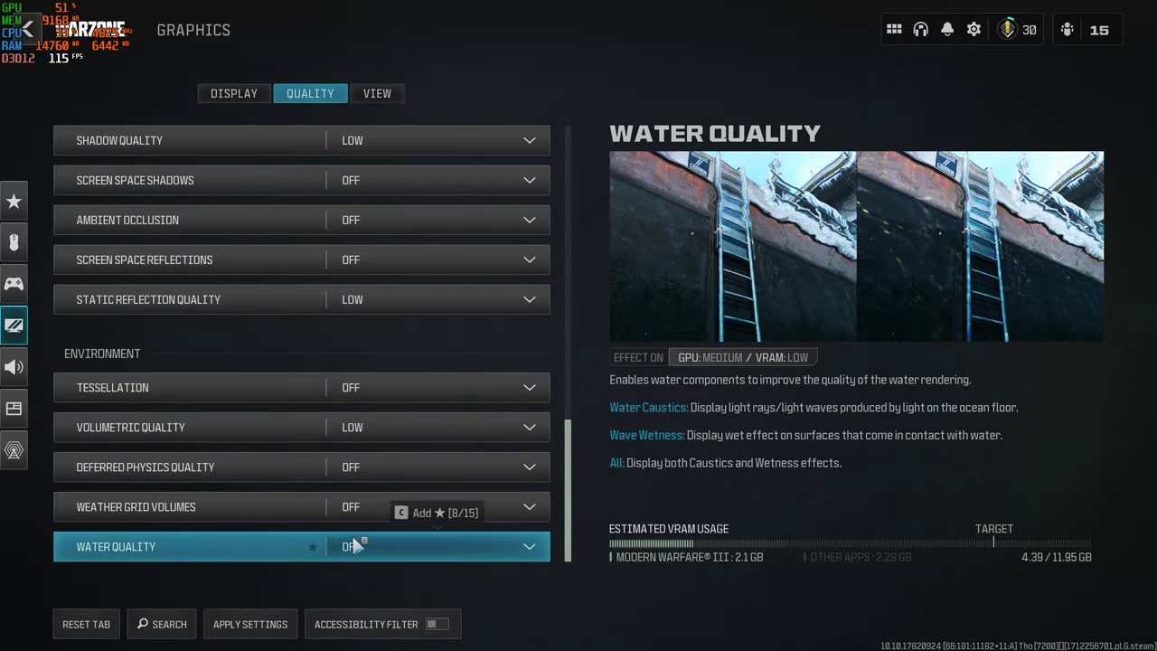
{"action": "scroll", "coordinate": [570, 504], "scroll_direction": "up", "scroll_amount": 3}
{"action": "left_click_drag", "start_coordinate": [570, 503], "coordinate": [552, 231]}
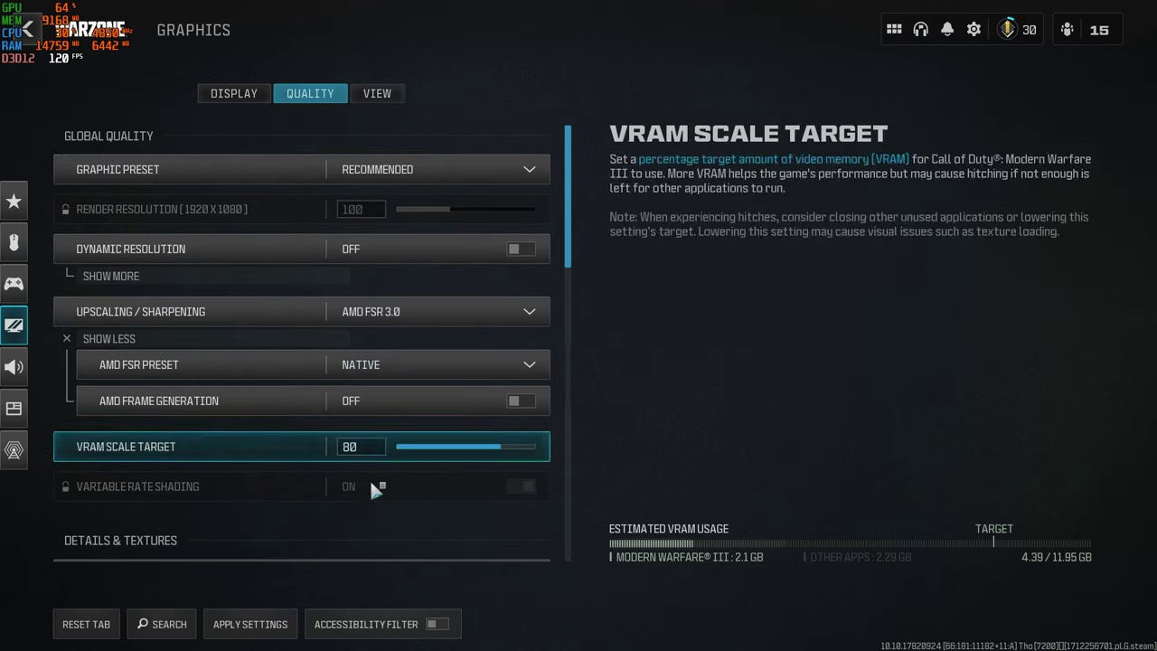
Step: Go to the view settings and keep ADS Field of View at Affected
{"action": "key", "text": "e"}
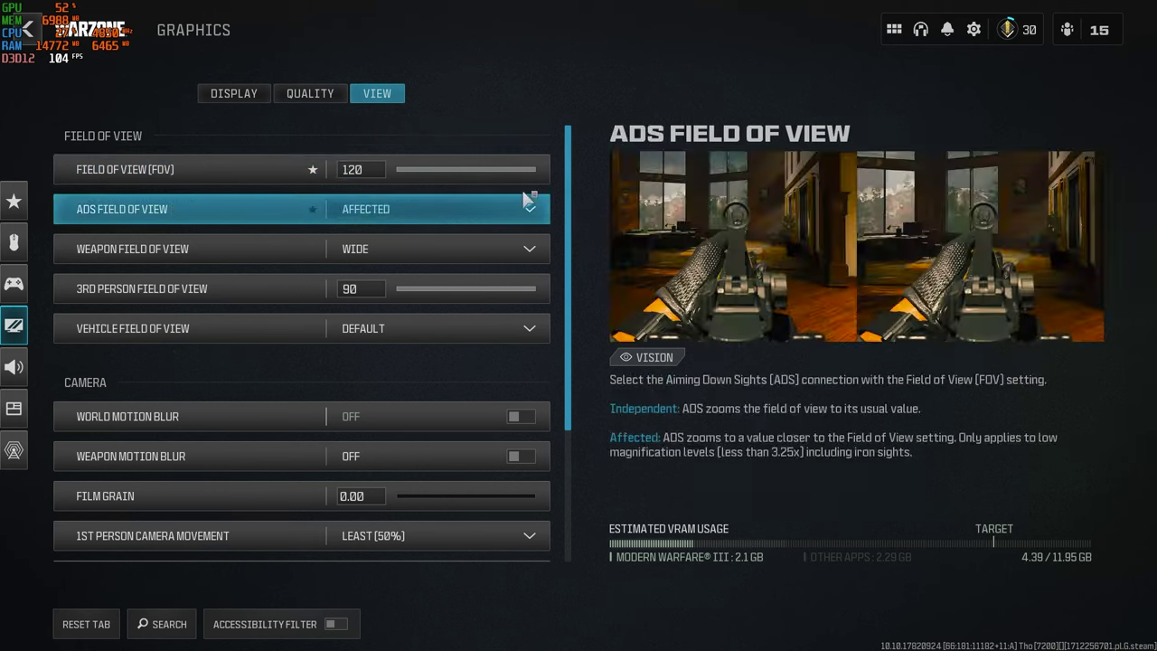
{"action": "left_click", "coordinate": [475, 199]}
{"action": "key", "text": "Escape"}
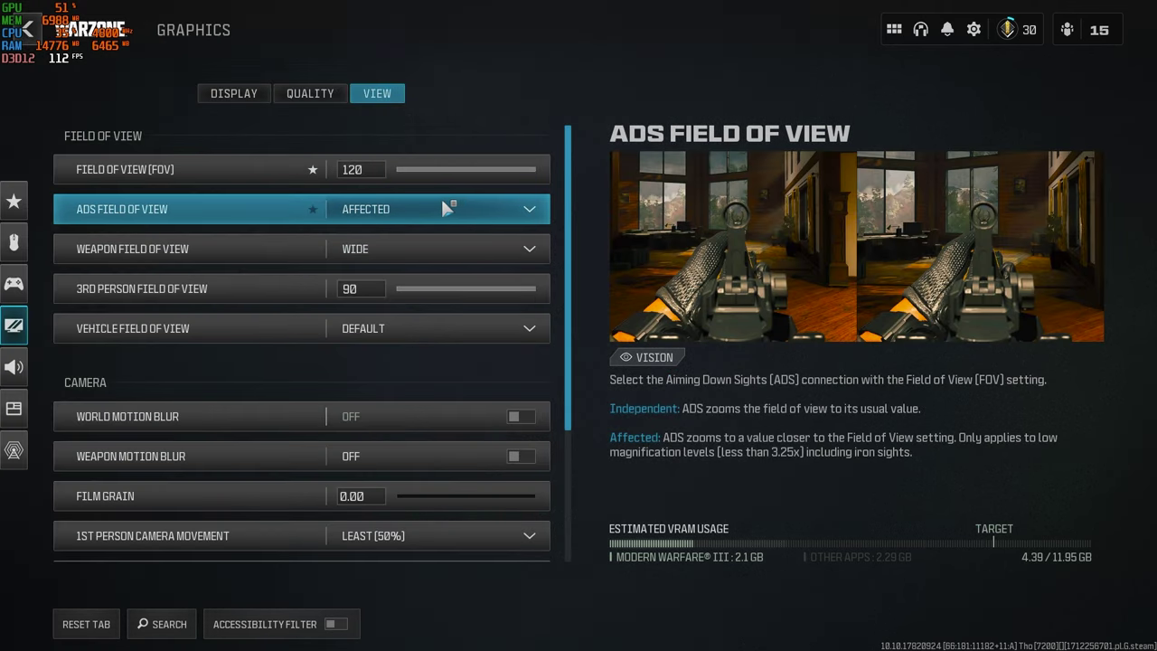
Step: Keep Weapon Field of View at Wide and 3rd Person Field of View at 90
{"action": "left_click", "coordinate": [470, 251]}
{"action": "left_click", "coordinate": [427, 362]}
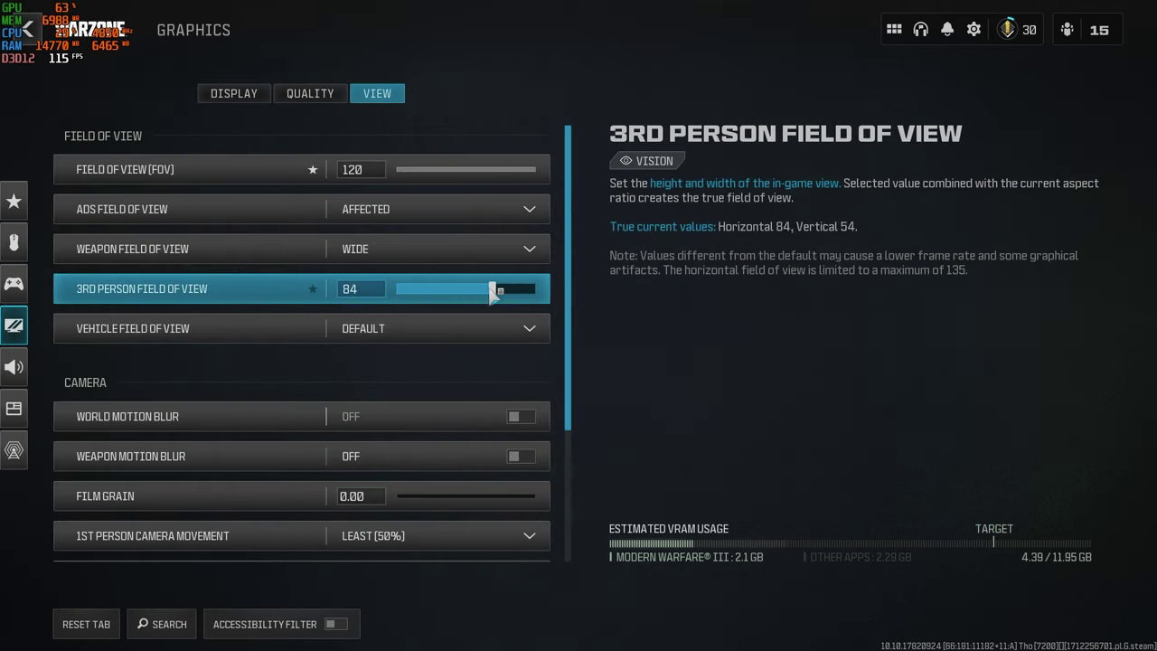
{"action": "left_click", "coordinate": [465, 291]}
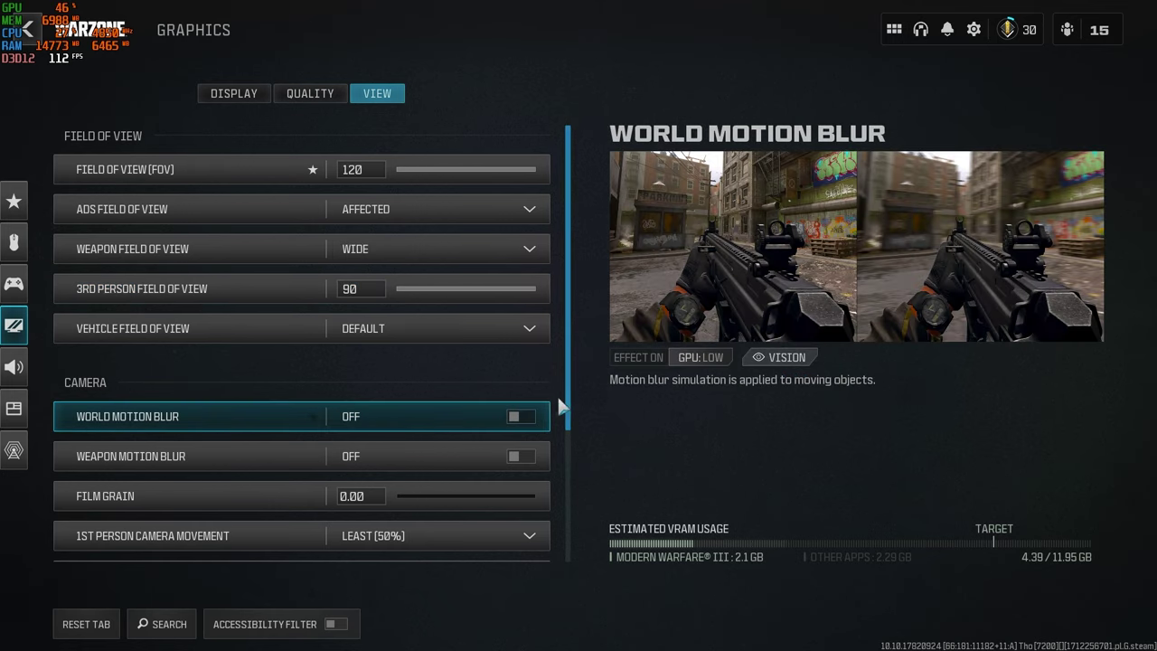
Step: Set 1st Person Camera Movement to Default (100%) and keep 3rd Person Camera Movement at Least (50%)
{"action": "scroll", "coordinate": [556, 394], "scroll_direction": "down", "scroll_amount": 4}
{"action": "left_click", "coordinate": [445, 386]}
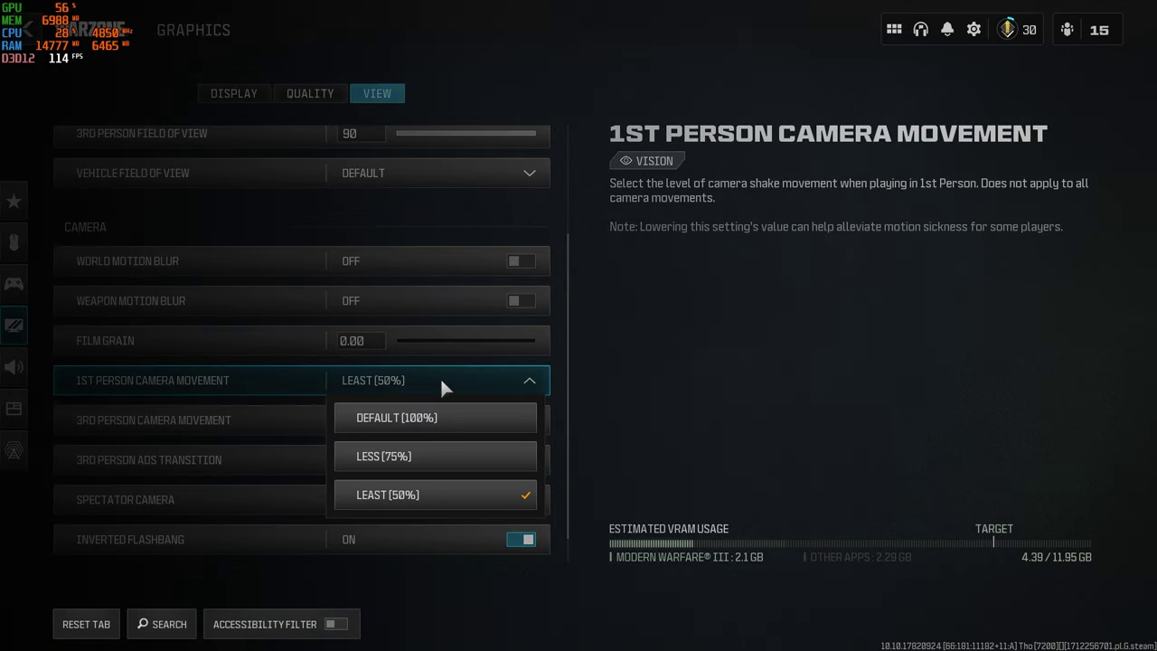
{"action": "left_click", "coordinate": [439, 419]}
{"action": "left_click", "coordinate": [421, 421]}
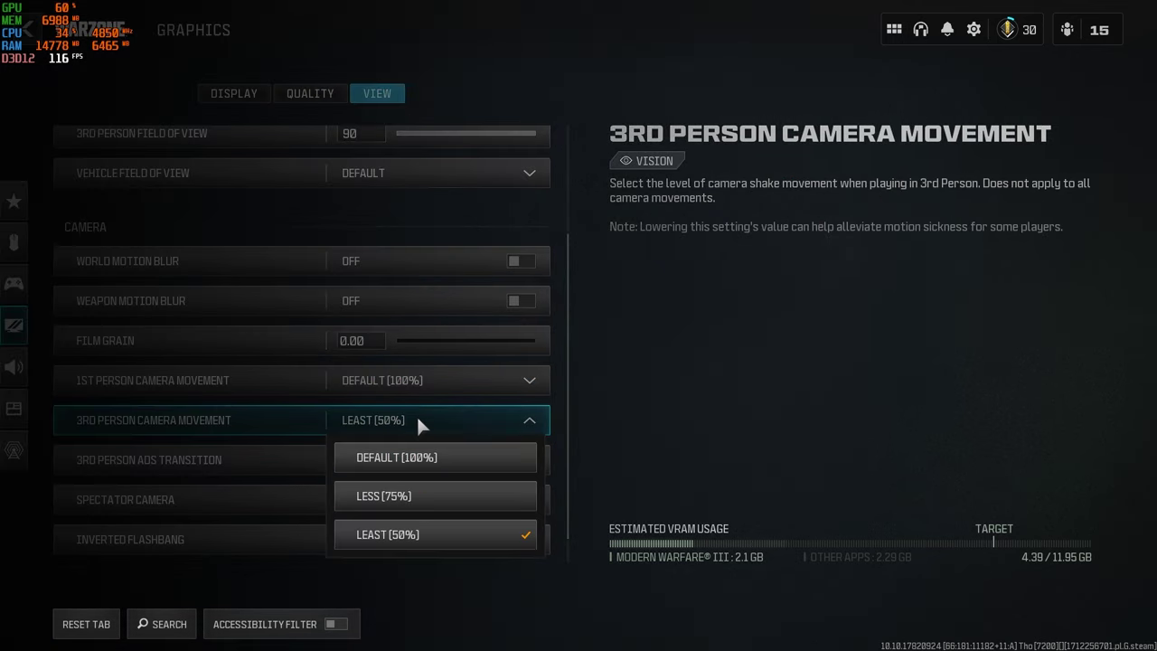
{"action": "left_click", "coordinate": [435, 533]}
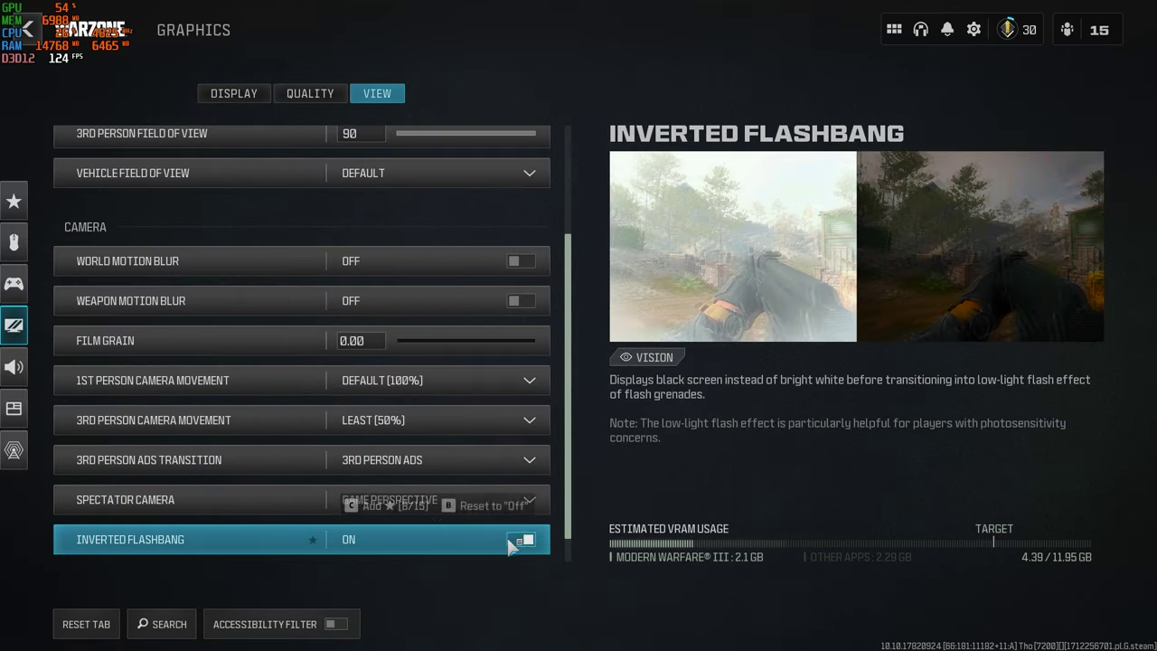
Step: Check the remaining camera and field of view settings and leave the graphics settings
{"action": "scroll", "coordinate": [542, 542], "scroll_direction": "down", "scroll_amount": 1}
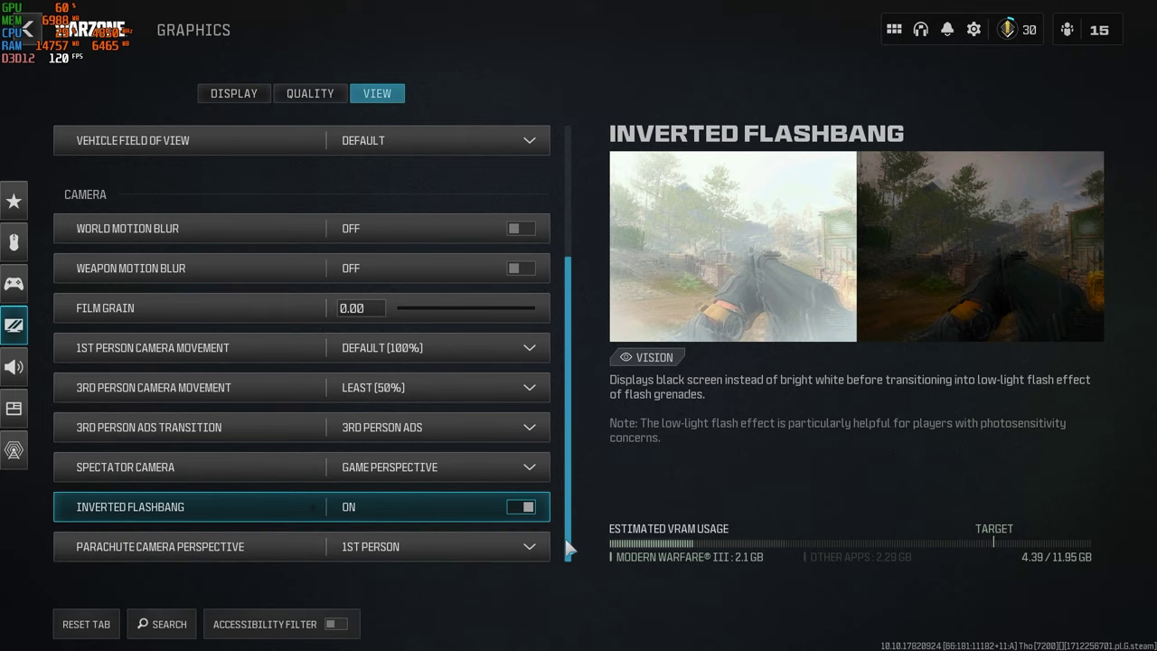
{"action": "scroll", "coordinate": [562, 549], "scroll_direction": "up", "scroll_amount": 5}
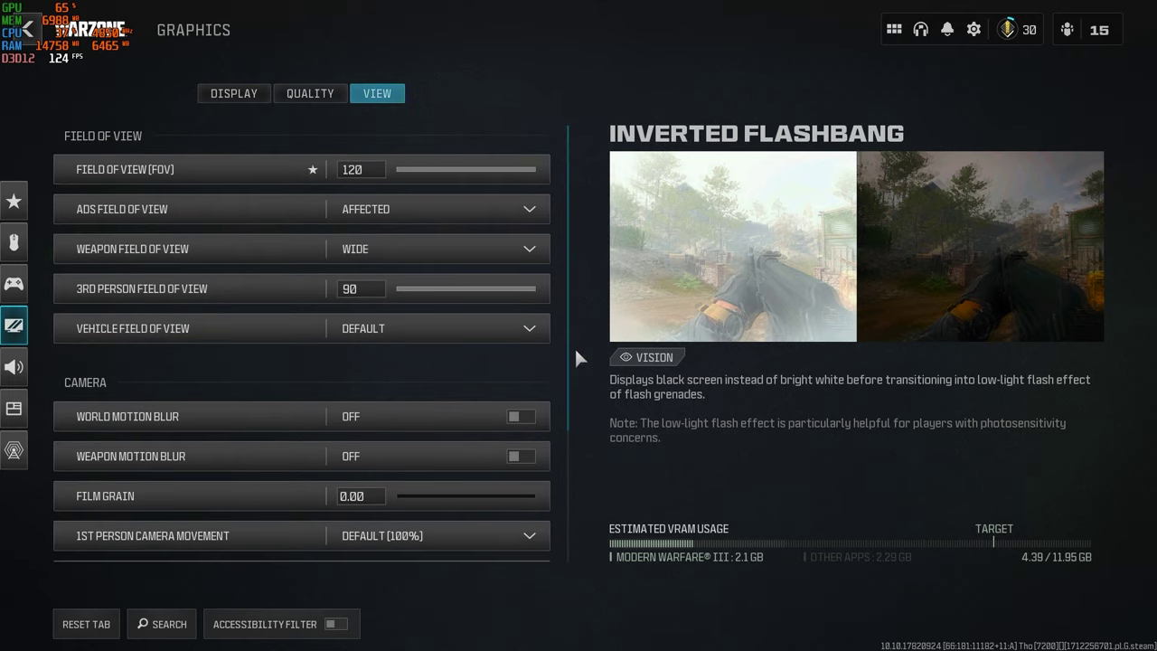
{"action": "key", "text": "Escape"}
{"action": "key", "text": "Escape"}
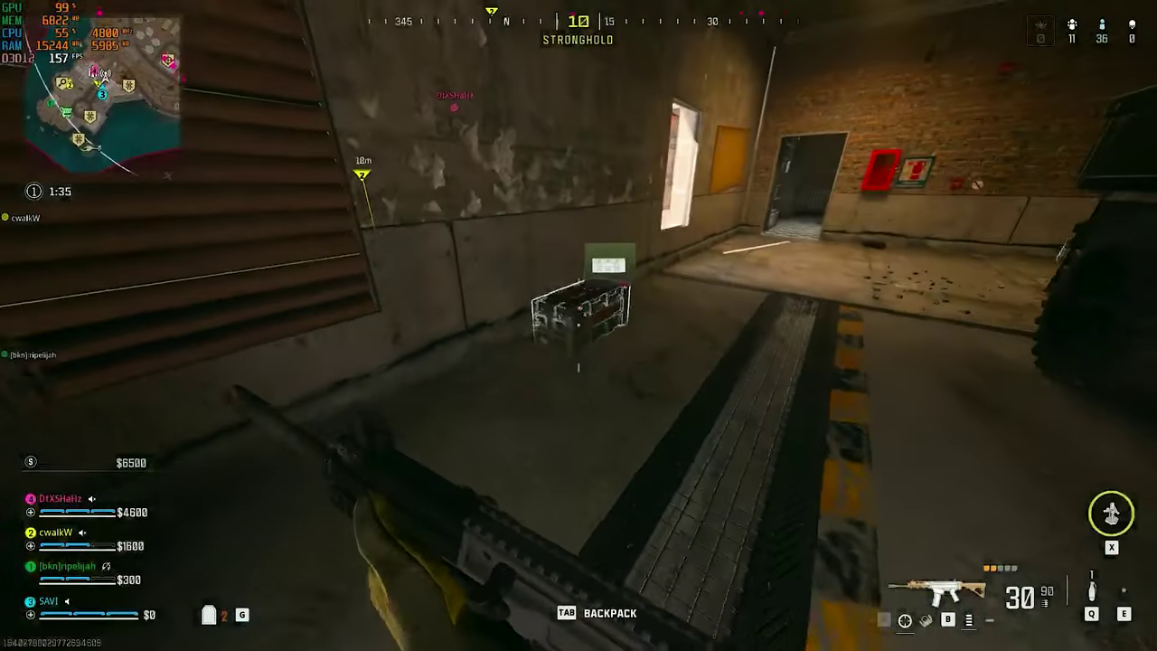
{"action": "key", "text": "f"}
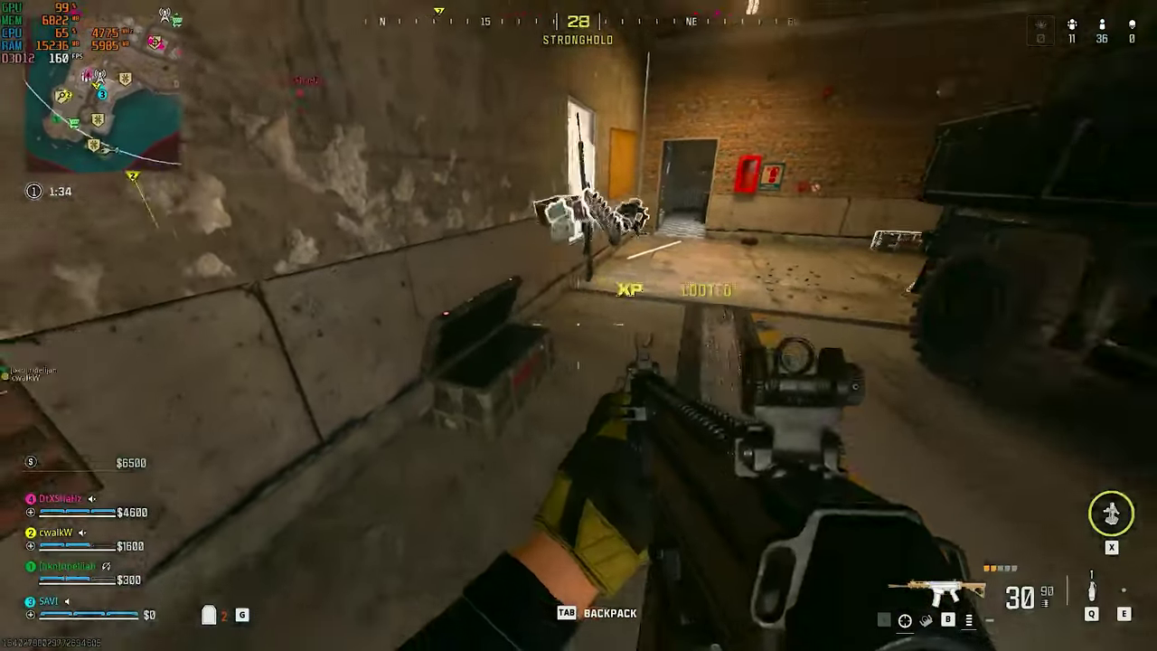
{"action": "key", "text": "f"}
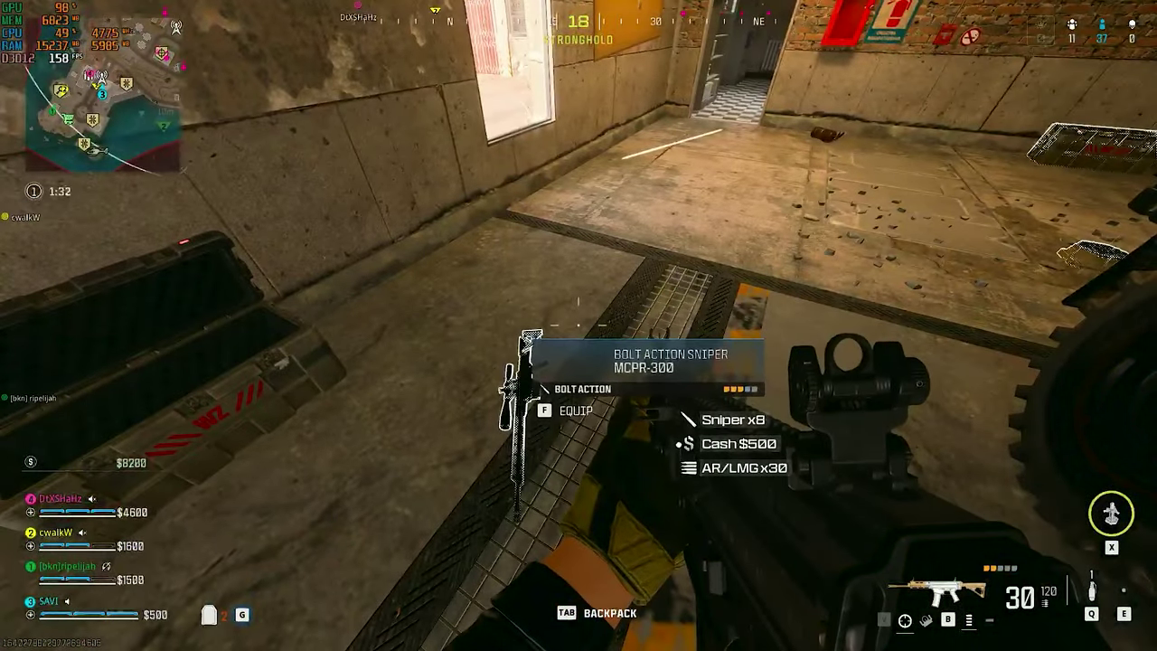
{"action": "key", "text": "f"}
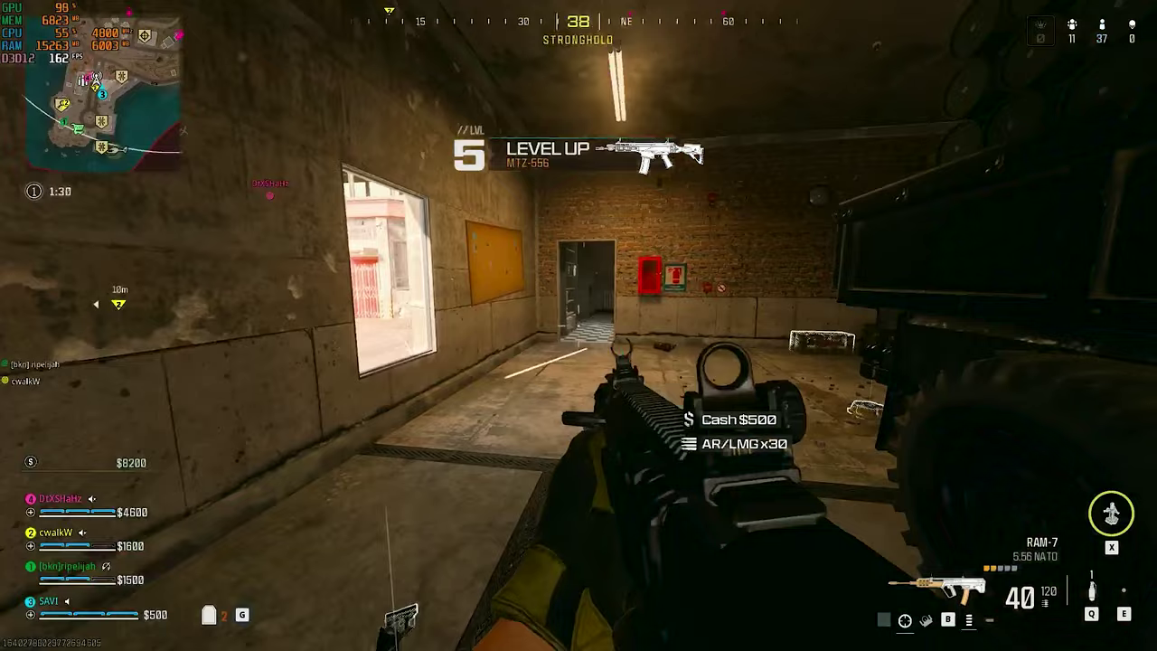
{"action": "key", "text": "f"}
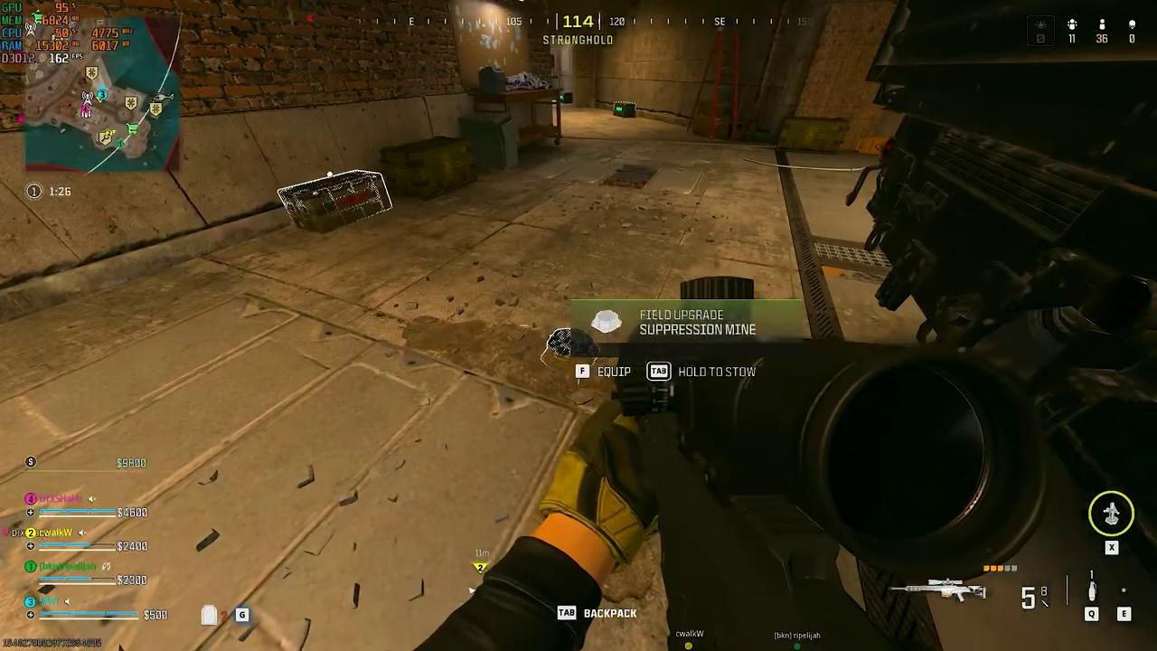
{"action": "key", "text": "f"}
{"action": "key", "text": "f"}
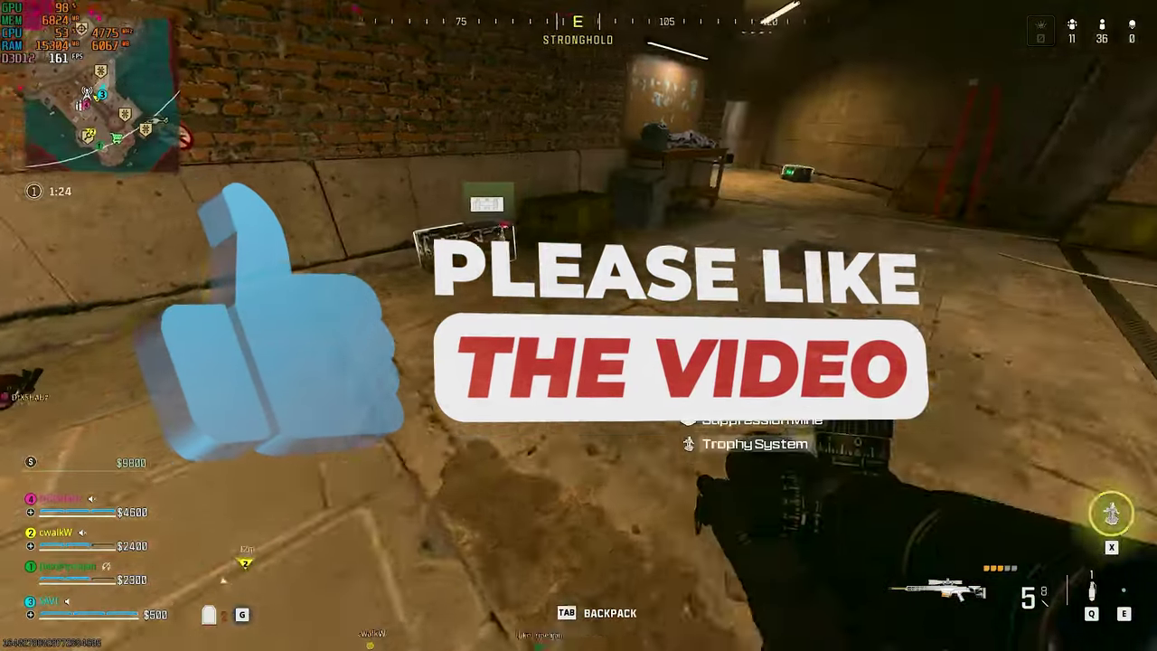
{"action": "key", "text": "f"}
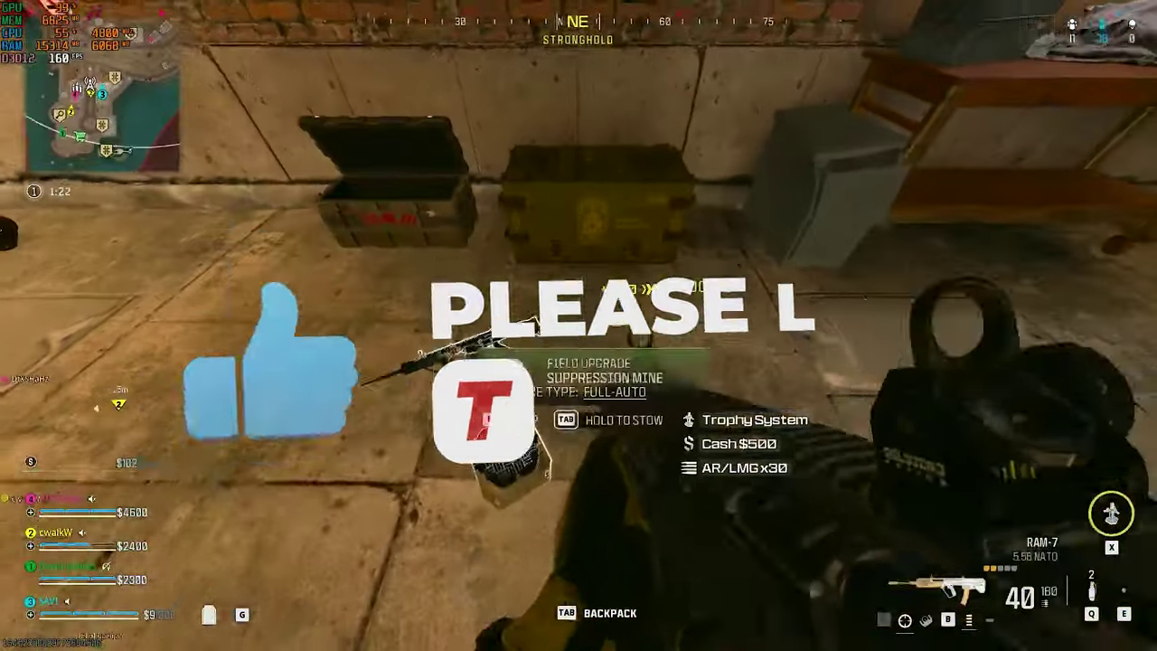